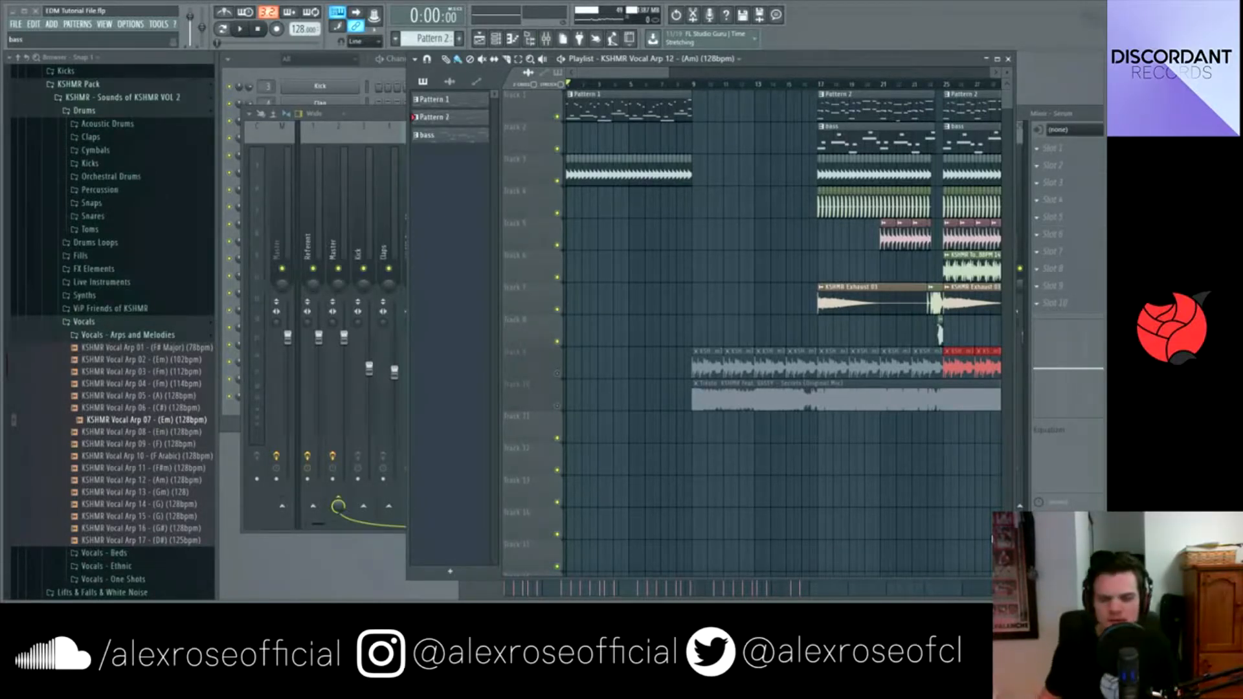
# Collapse the Vocals and Drums folders of the KSHMR sample pack in the browser
pyautogui.moveTo(646, 74); pyautogui.dragTo(658, 75)
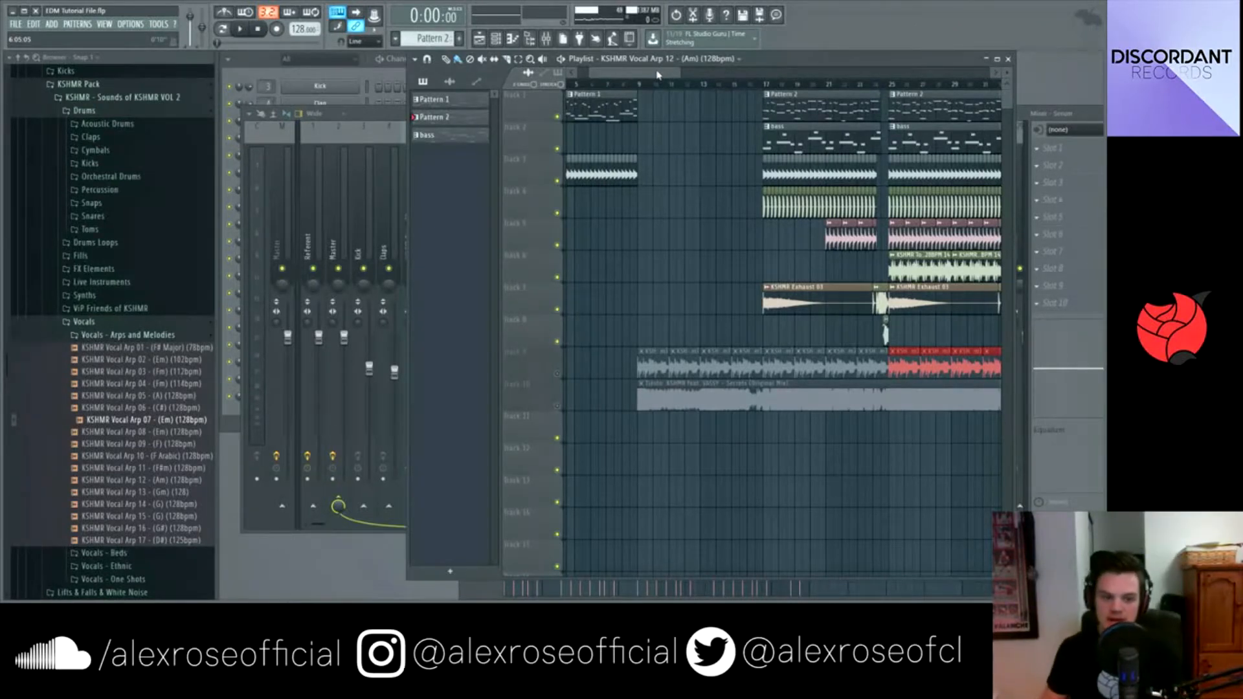
pyautogui.click(121, 324)
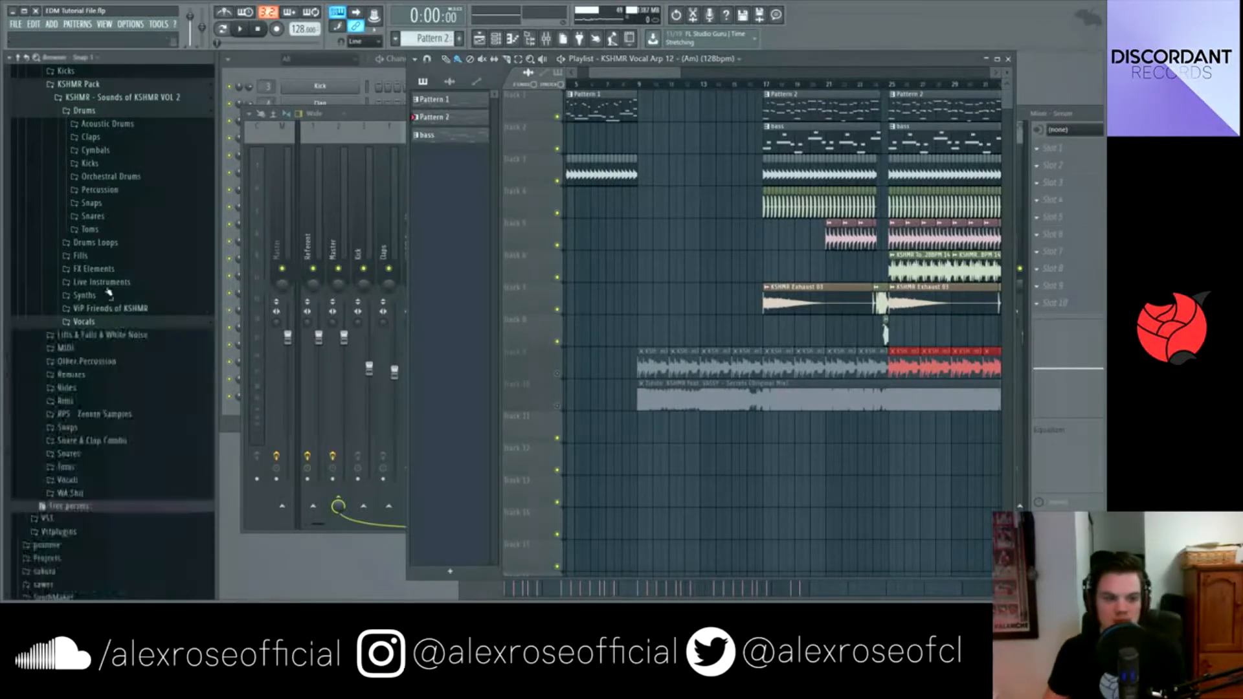
pyautogui.click(91, 111)
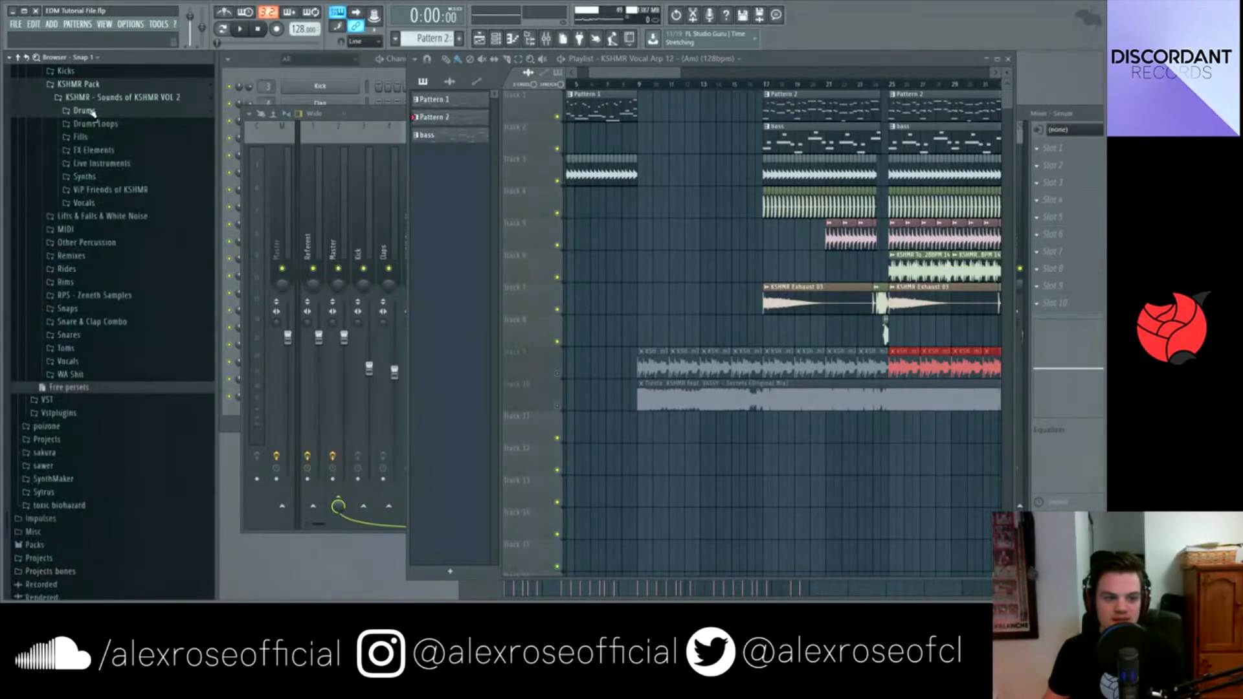
pyautogui.scroll(7, 93, 113)
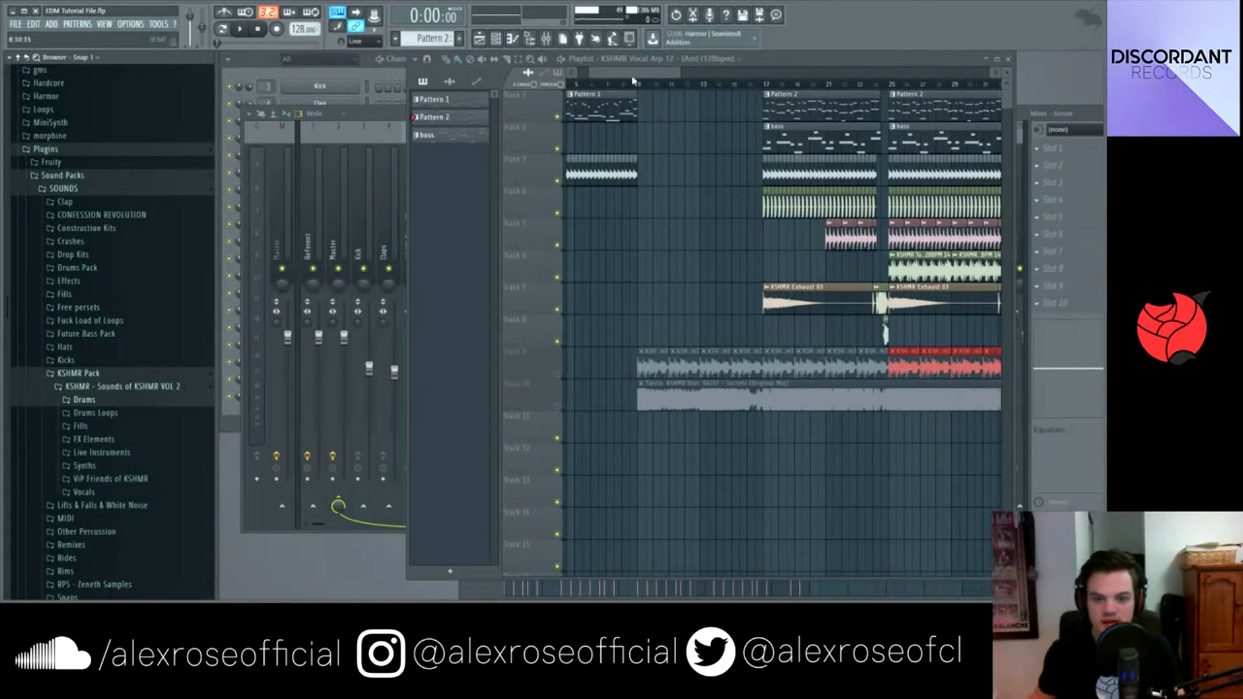
# Play back the arrangement from the beginning, and play the drop section from bar 17
pyautogui.moveTo(640, 73); pyautogui.dragTo(621, 75)
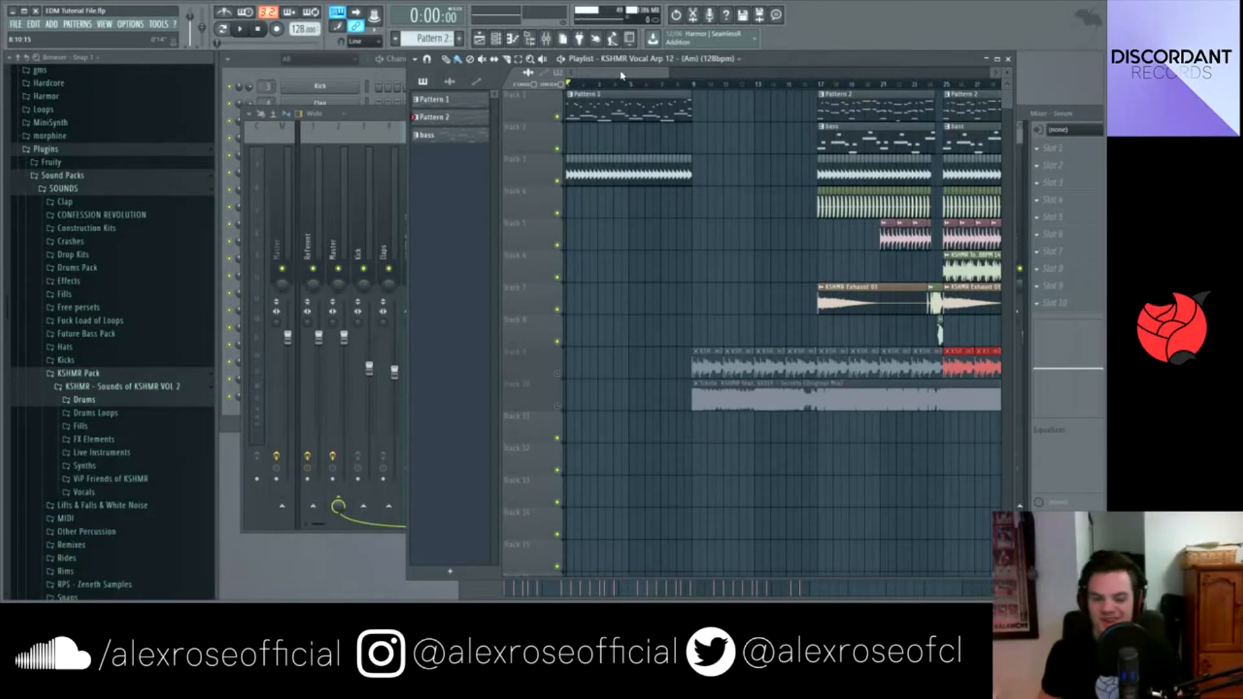
pyautogui.moveTo(621, 75)
pyautogui.mouseDown()
pyautogui.moveTo(656, 73)
pyautogui.moveTo(610, 84)
pyautogui.mouseUp()
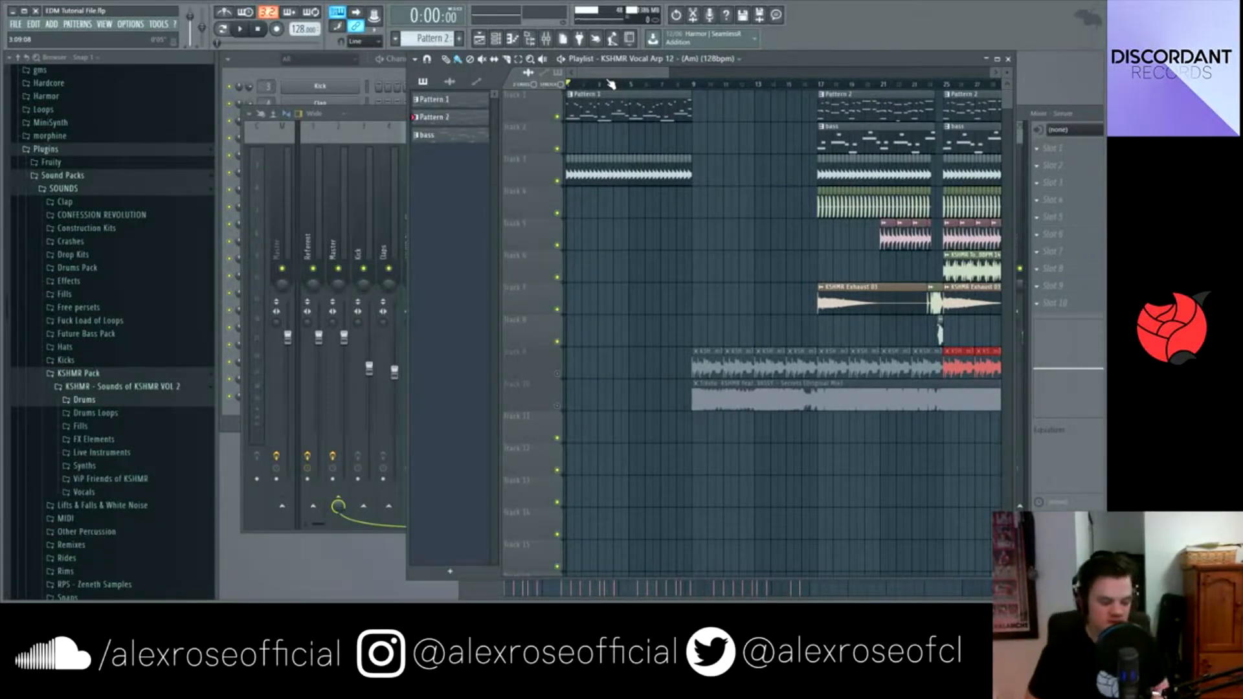
pyautogui.press('space')
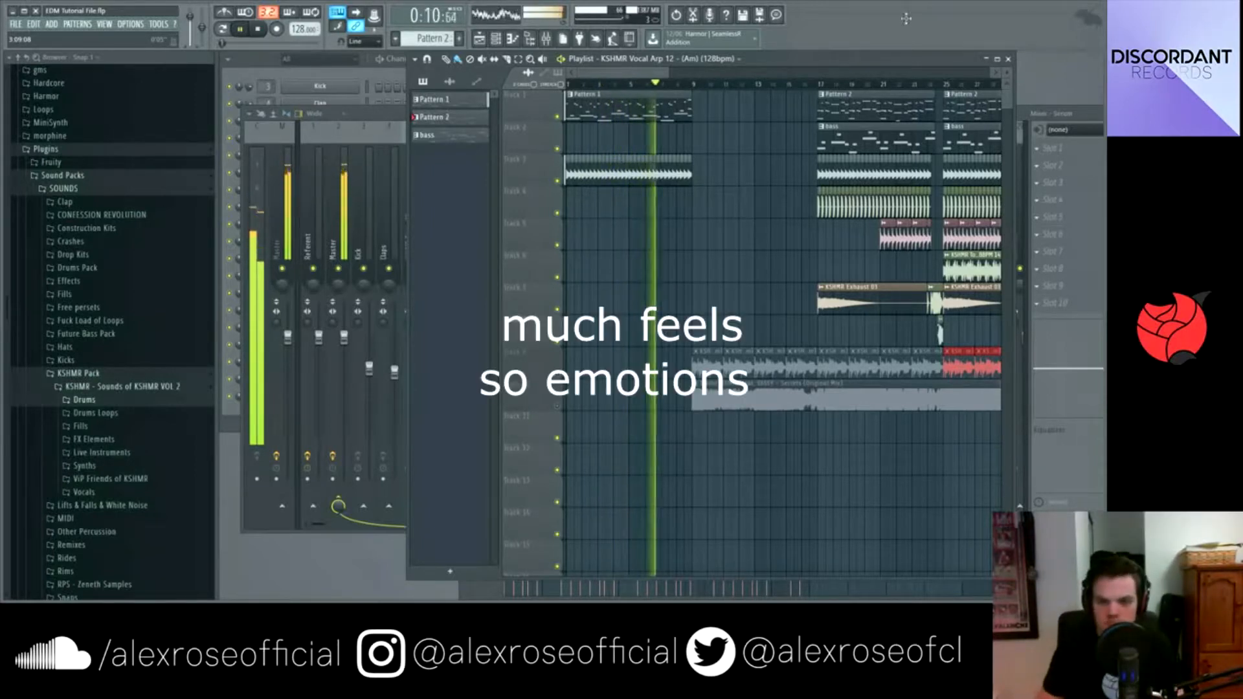
pyautogui.moveTo(601, 78); pyautogui.dragTo(619, 74)
pyautogui.press('space')
pyautogui.click(737, 85)
pyautogui.press('space')
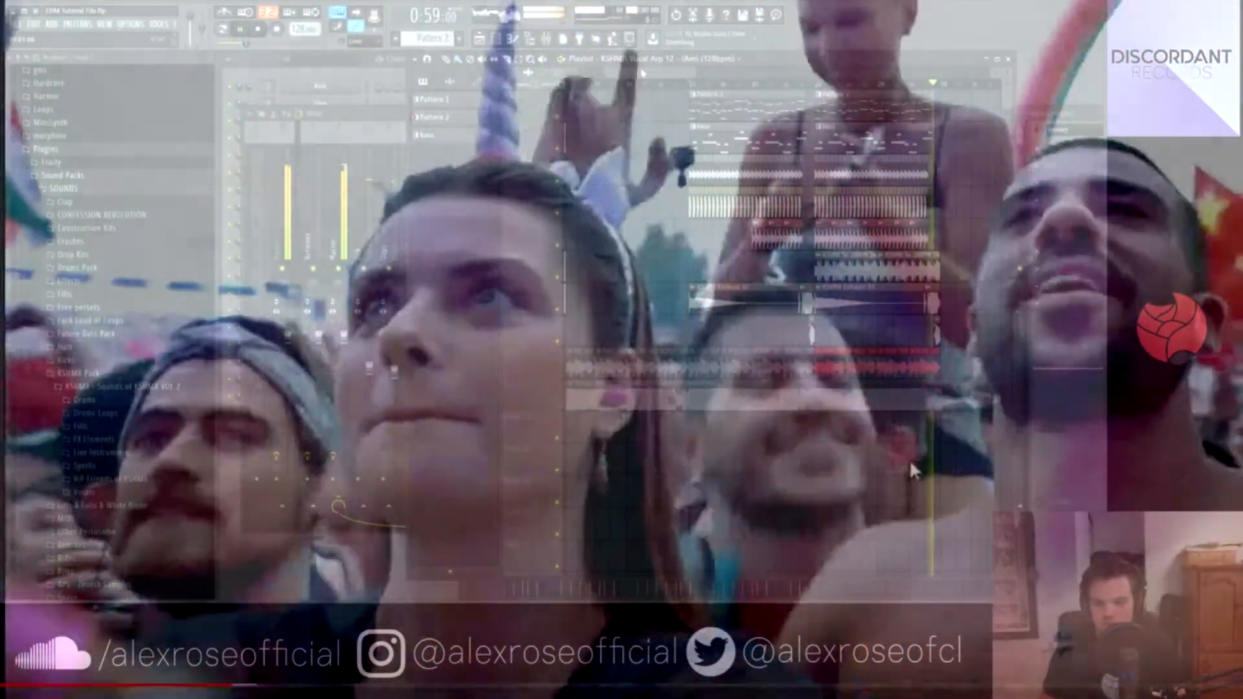
pyautogui.press('space')
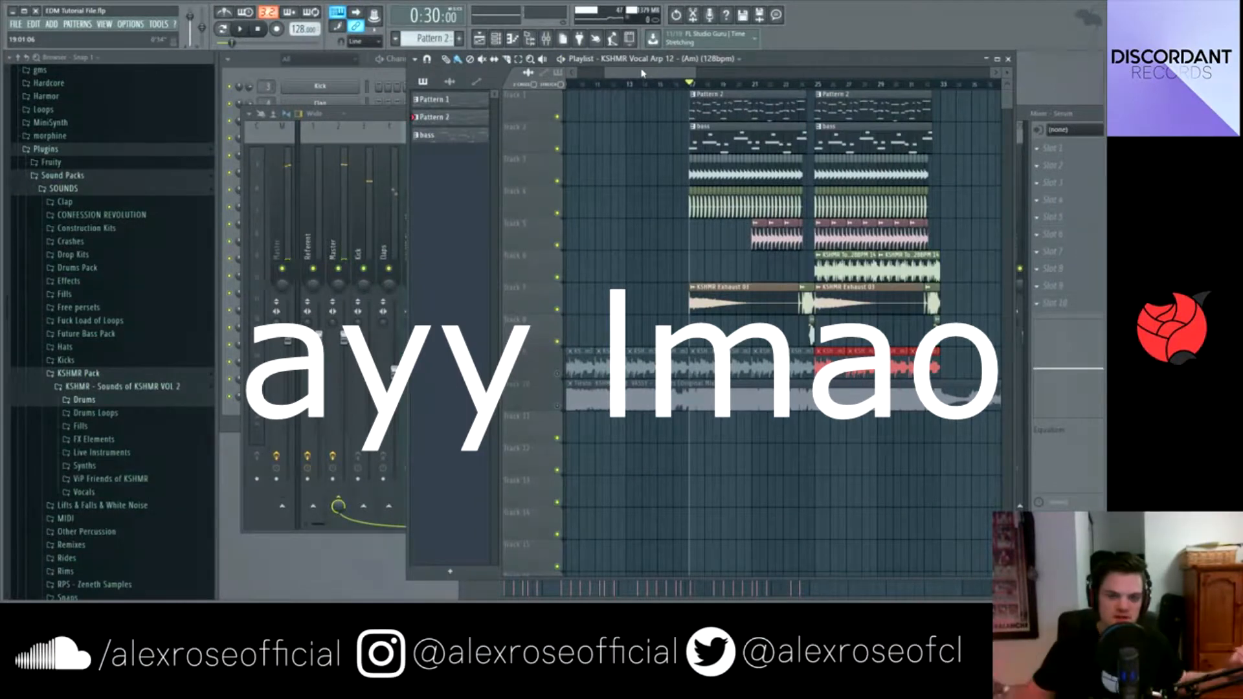
# Place KSHMR Cymbal Transition 03 from the pack's Drums > Cymbals > Transitions folder on Track 8 at bar 7
pyautogui.moveTo(642, 73)
pyautogui.mouseDown()
pyautogui.moveTo(624, 74)
pyautogui.moveTo(636, 73)
pyautogui.mouseUp()
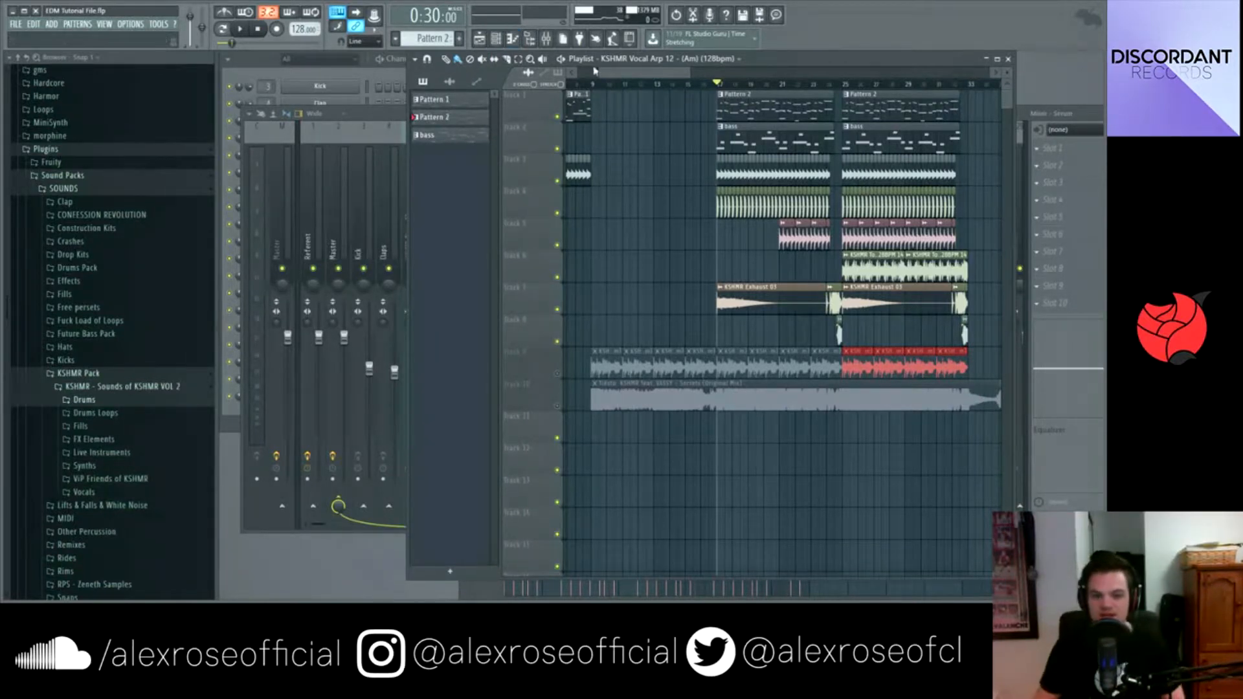
pyautogui.moveTo(621, 71); pyautogui.dragTo(601, 74)
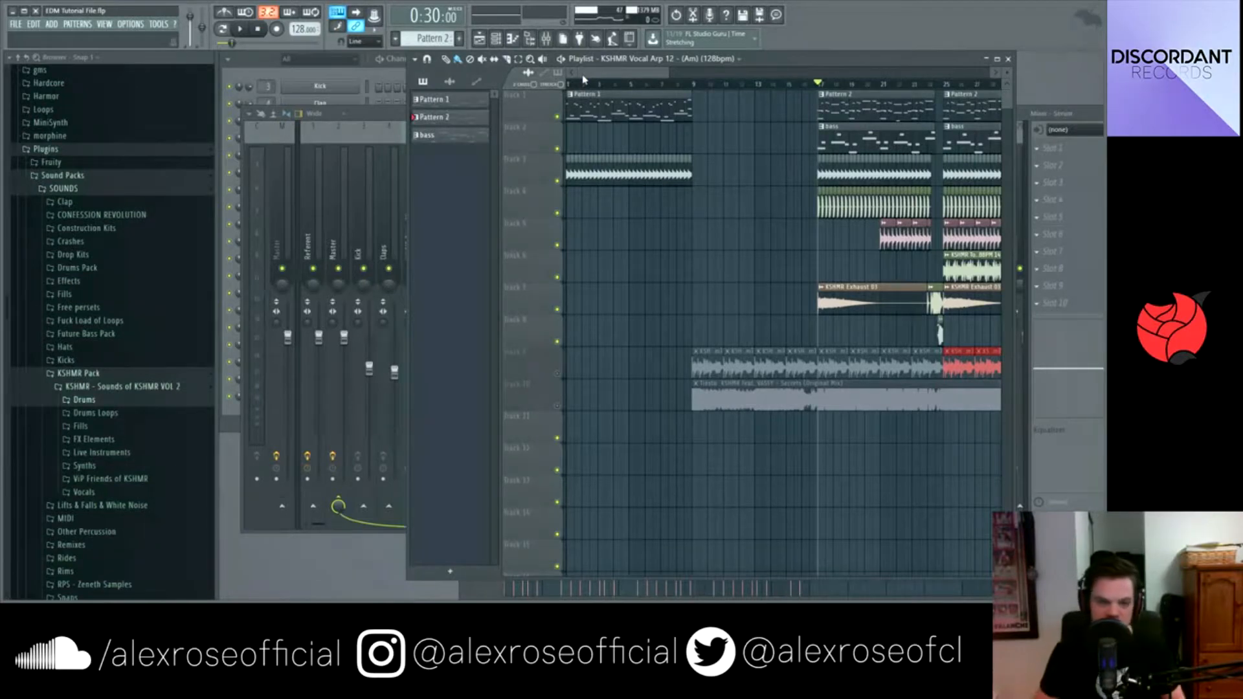
pyautogui.scroll(-1, 60, 426)
pyautogui.scroll(-5, 61, 425)
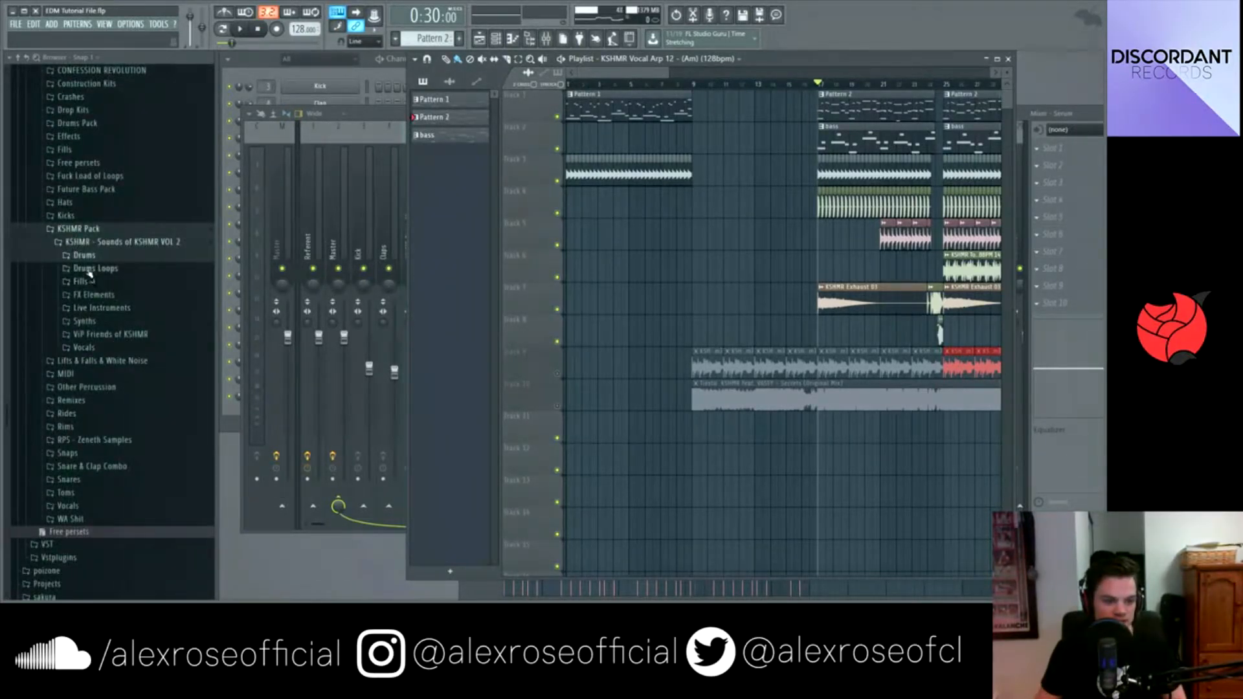
pyautogui.click(84, 255)
pyautogui.click(95, 295)
pyautogui.click(120, 361)
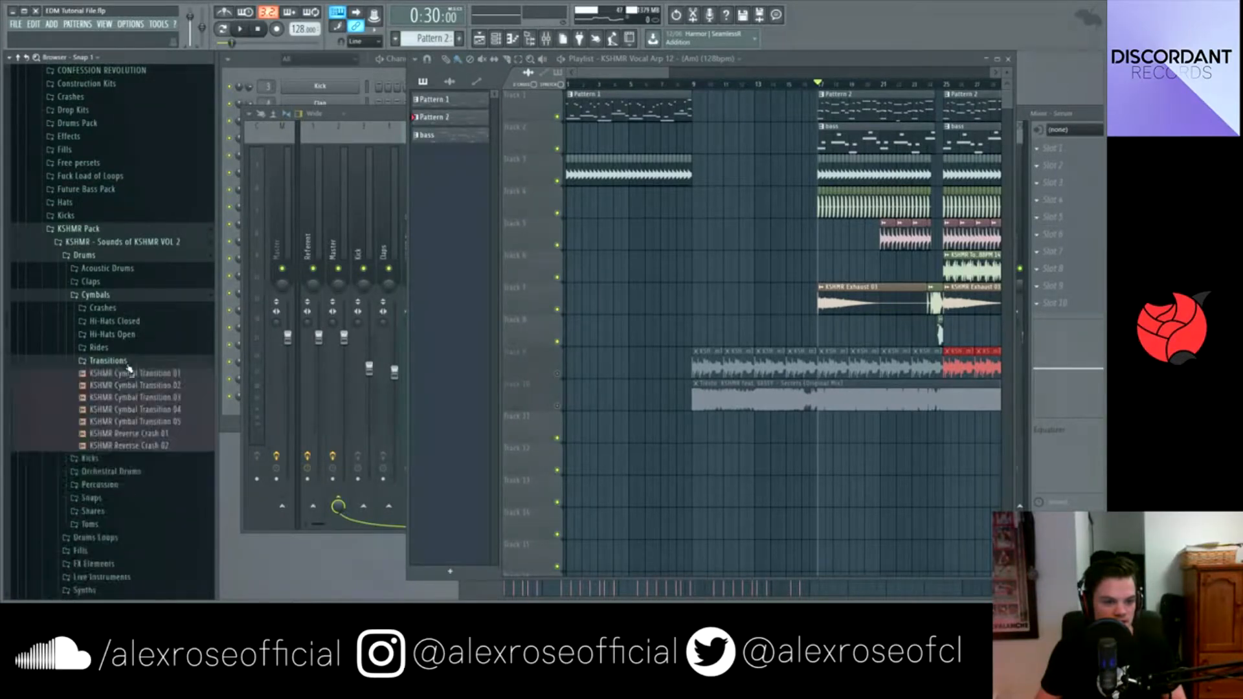
pyautogui.scroll(-3, 129, 363)
pyautogui.moveTo(176, 328); pyautogui.dragTo(667, 325)
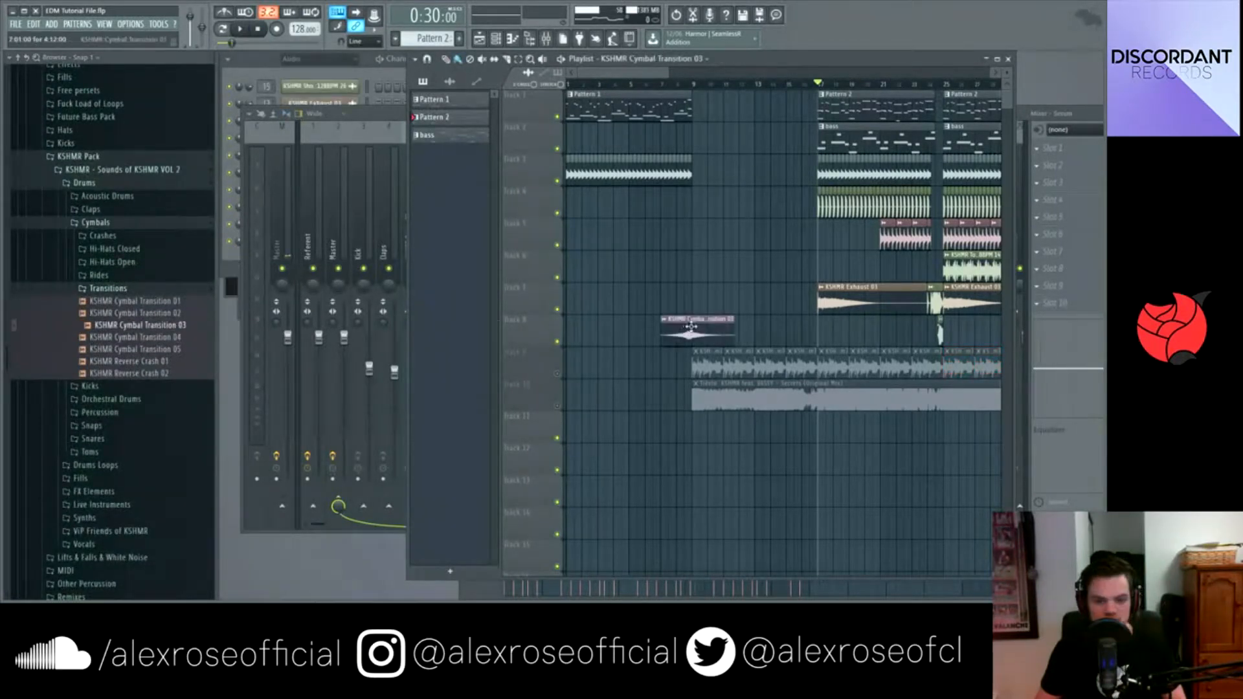
# Assign Cymbal Transition 03 to its own mixer track, route it to the second insert named Master, and lower its fader to 62% (-9.3 dB)
pyautogui.click(499, 40)
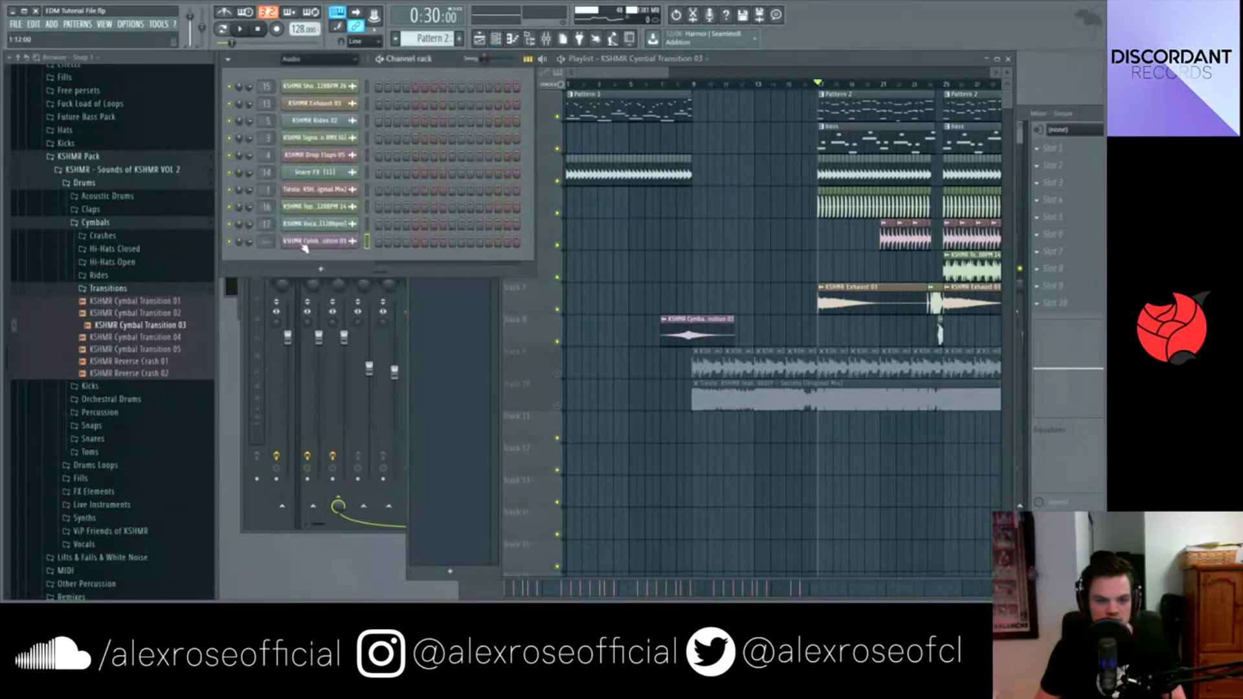
pyautogui.click(303, 244)
pyautogui.hotkey('ctrl', 'l')
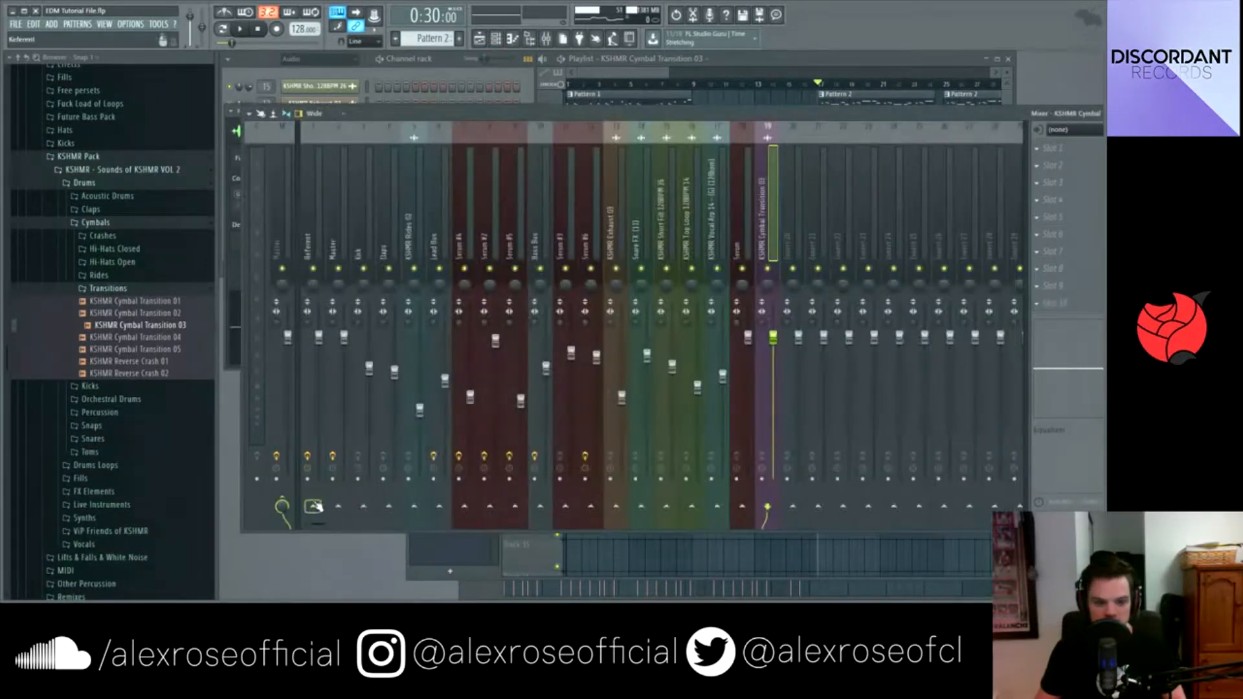
pyautogui.click(338, 506)
pyautogui.moveTo(775, 338); pyautogui.dragTo(778, 393)
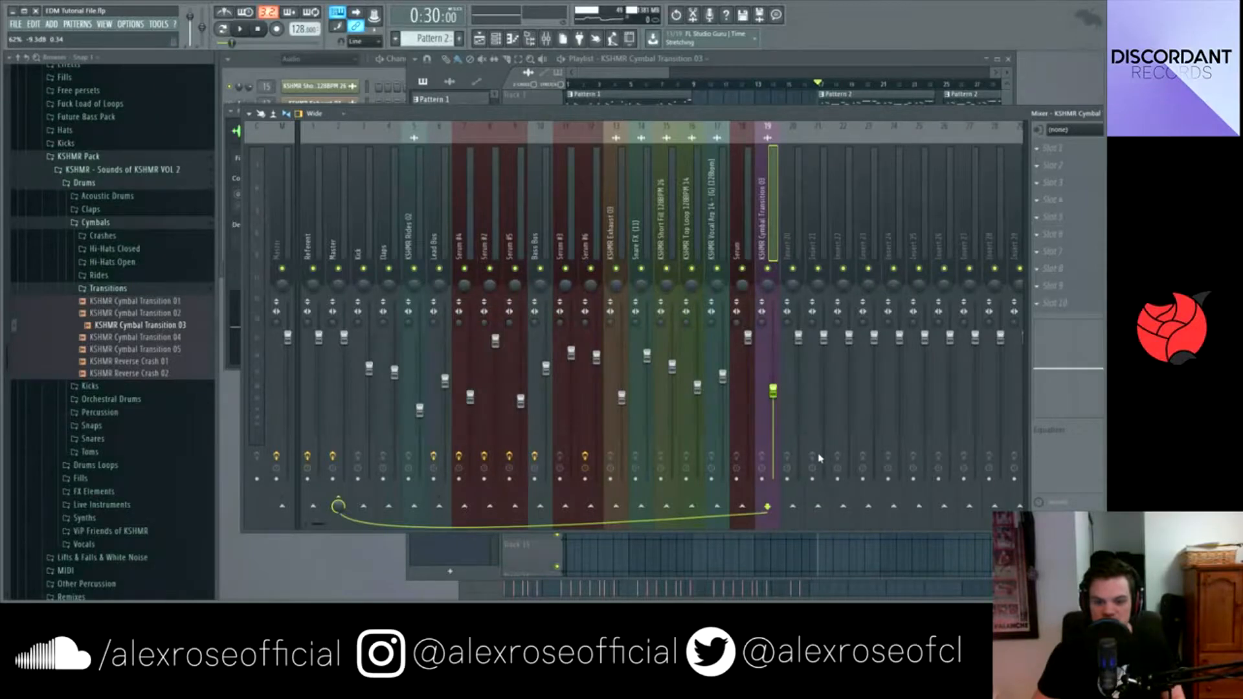
pyautogui.click(756, 62)
# Add KSHMR Impact 03 from the FX Elements > Impacts folder on Track 7 at bar 9 and assign its channel to mixer track 19
pyautogui.click(132, 291)
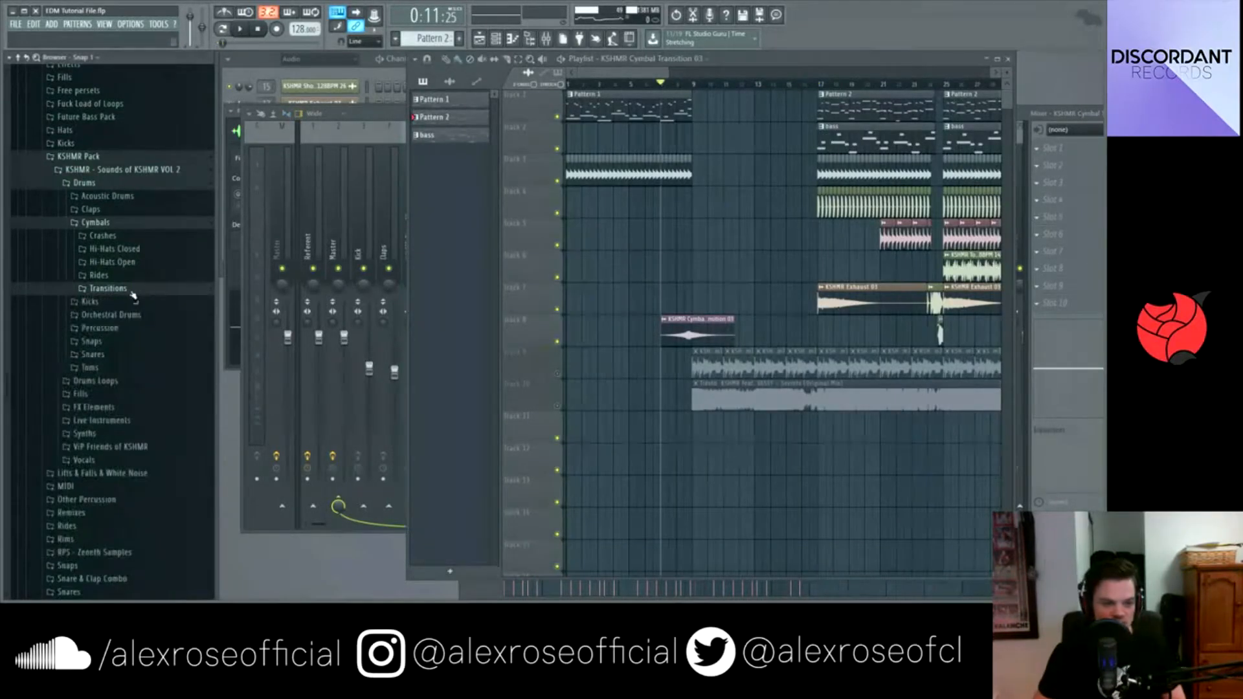
pyautogui.click(107, 410)
pyautogui.scroll(-5, 130, 408)
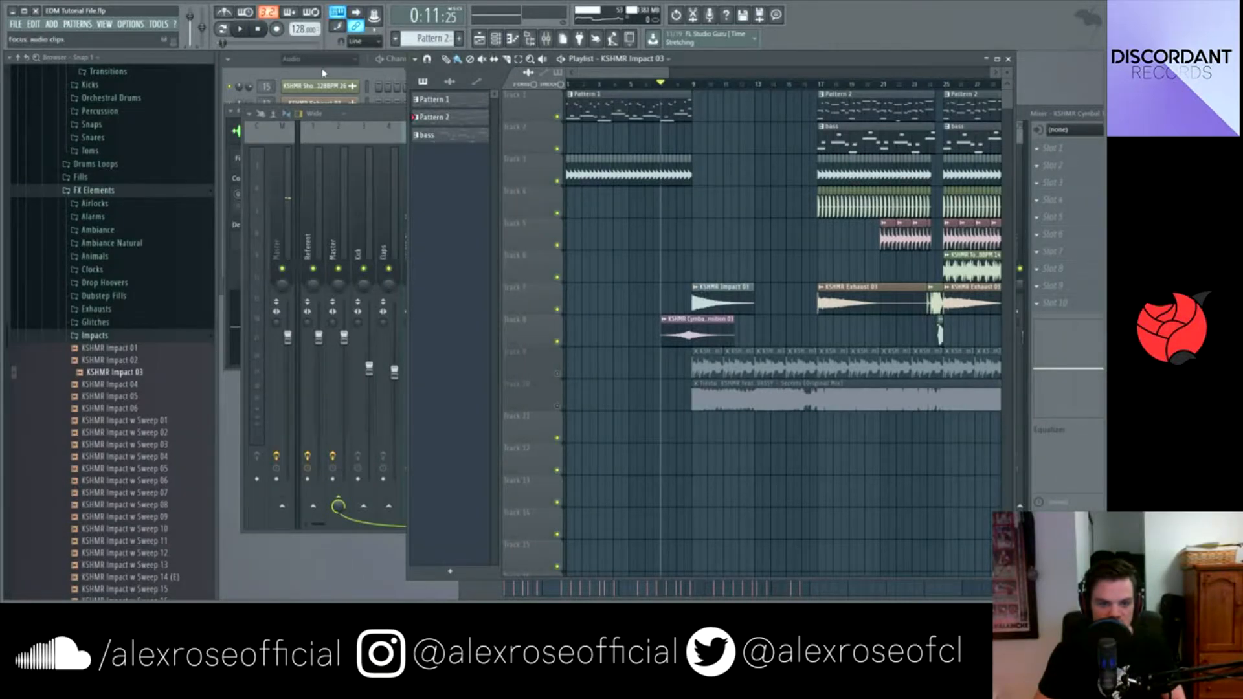
pyautogui.click(322, 72)
pyautogui.moveTo(268, 262); pyautogui.dragTo(269, 224)
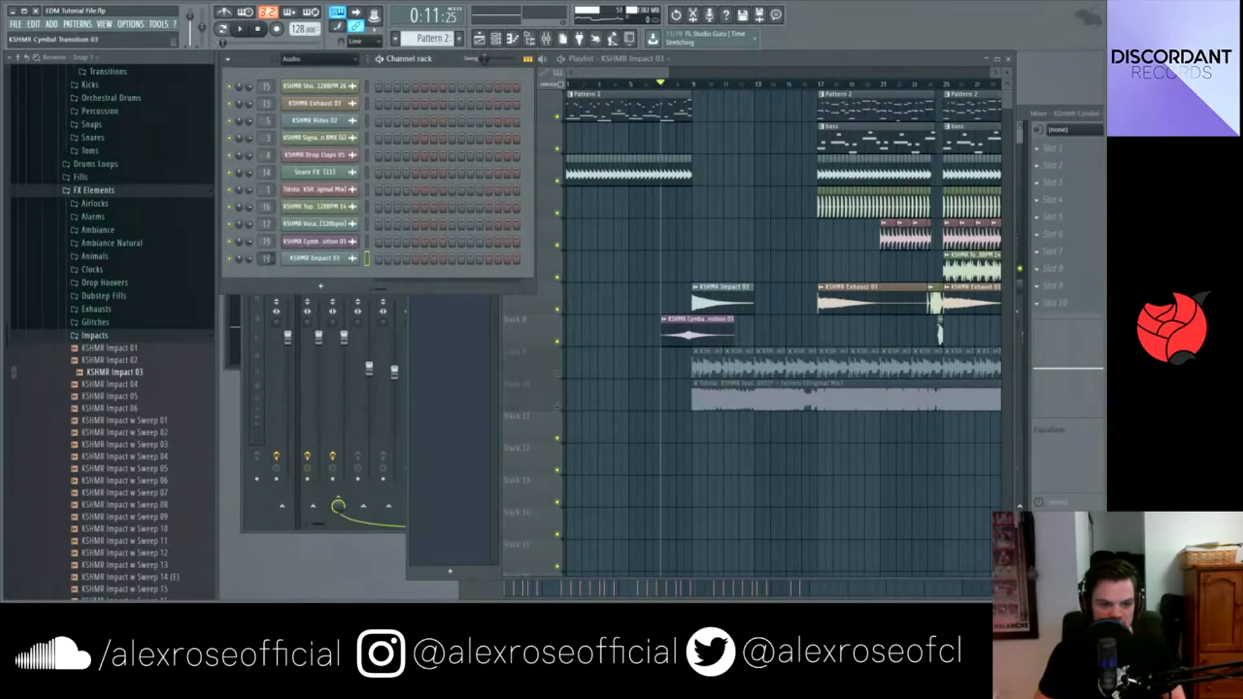
# Play back the transition into bar 9, starting from about bar 8, to hear the cymbal and impact together
pyautogui.click(677, 88)
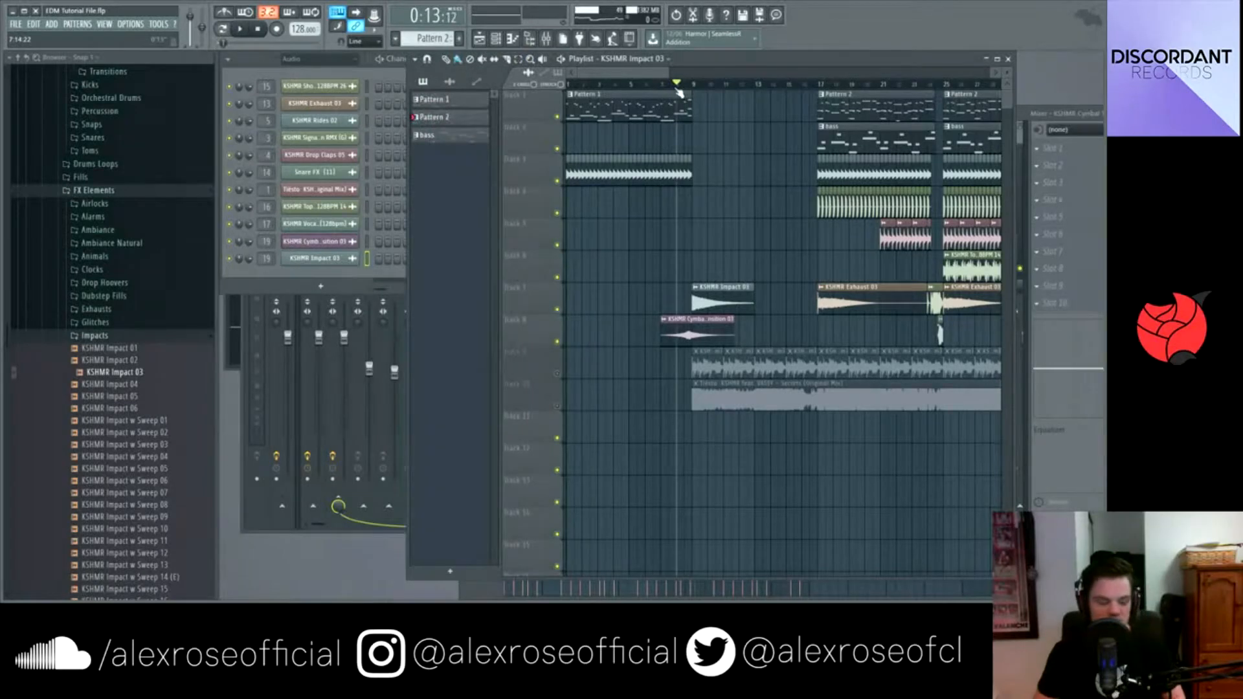
pyautogui.press('space')
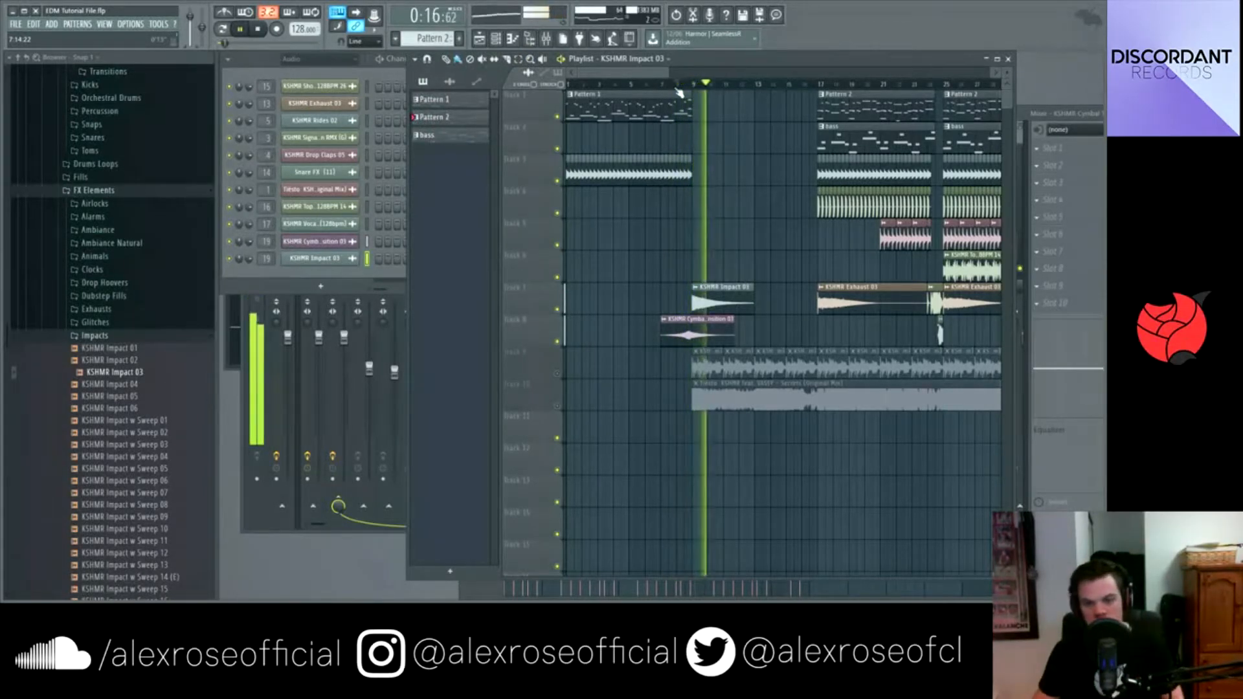
pyautogui.press('space')
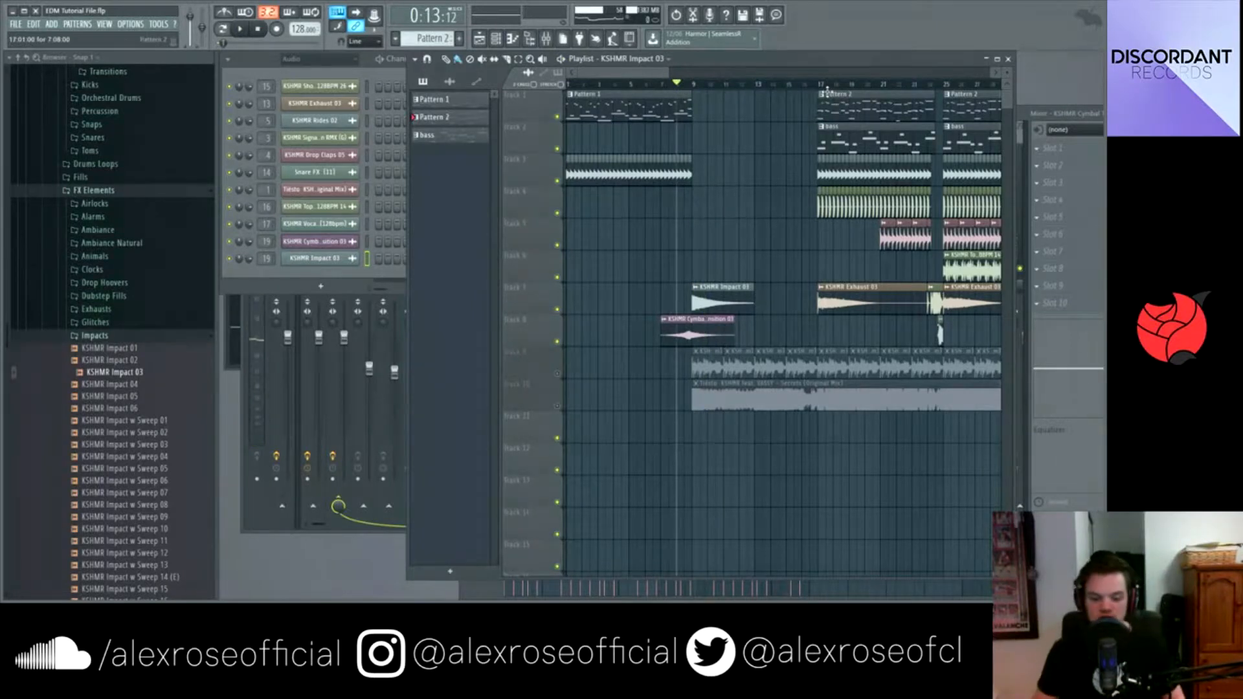
# Add KSHMR Hard Snare 15 (G) from the Snares > Hard Snares folder on Track 5, one hit every half bar from bar 9 to 13
pyautogui.moveTo(656, 73)
pyautogui.mouseDown()
pyautogui.moveTo(684, 75)
pyautogui.moveTo(643, 73)
pyautogui.mouseUp()
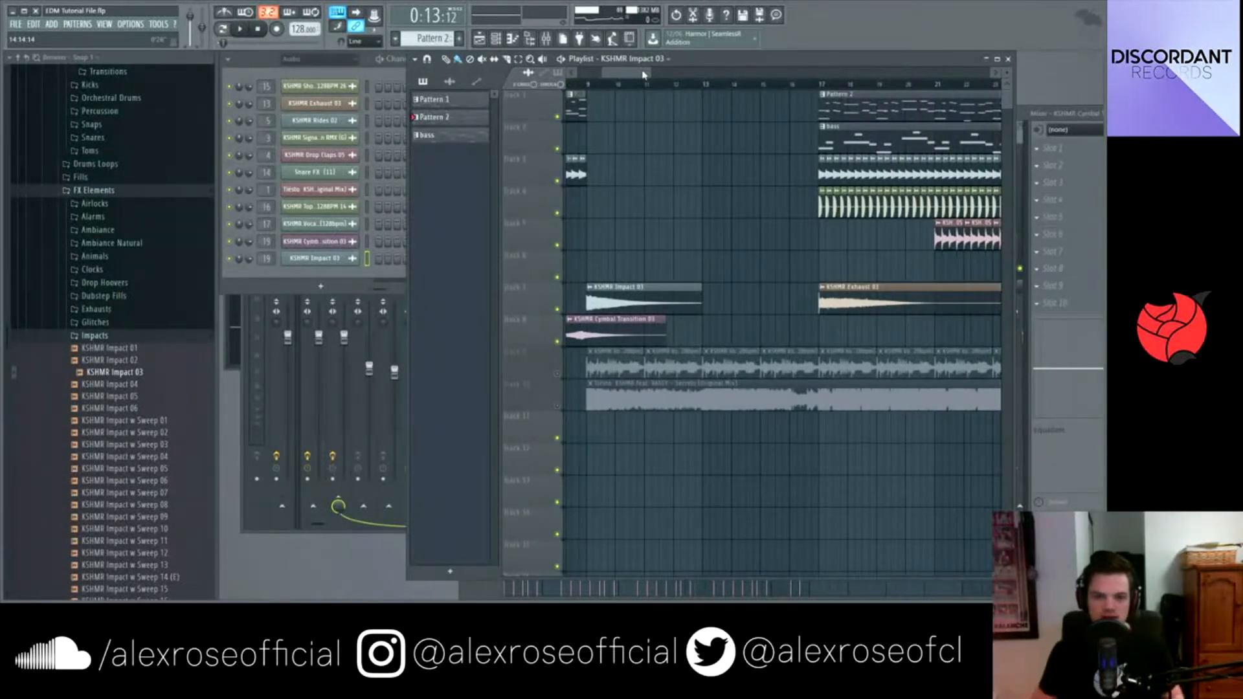
pyautogui.click(80, 194)
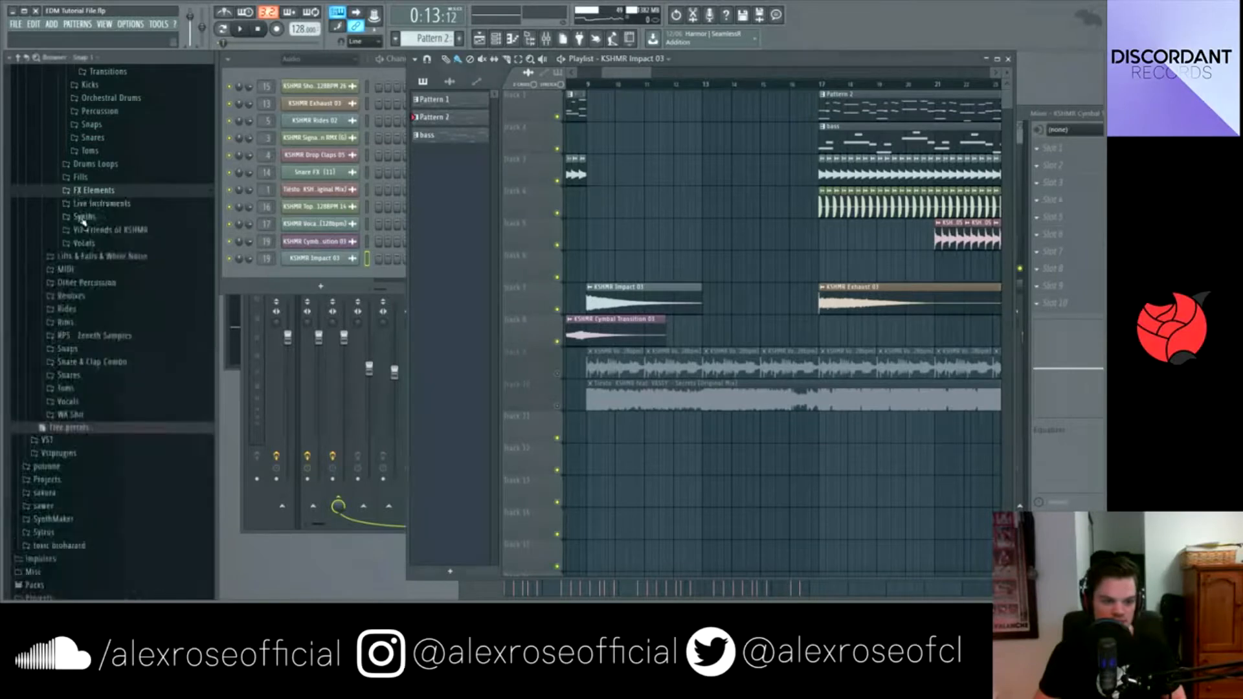
pyautogui.scroll(8, 91, 227)
pyautogui.scroll(-3, 127, 317)
pyautogui.click(123, 356)
pyautogui.scroll(-3, 86, 396)
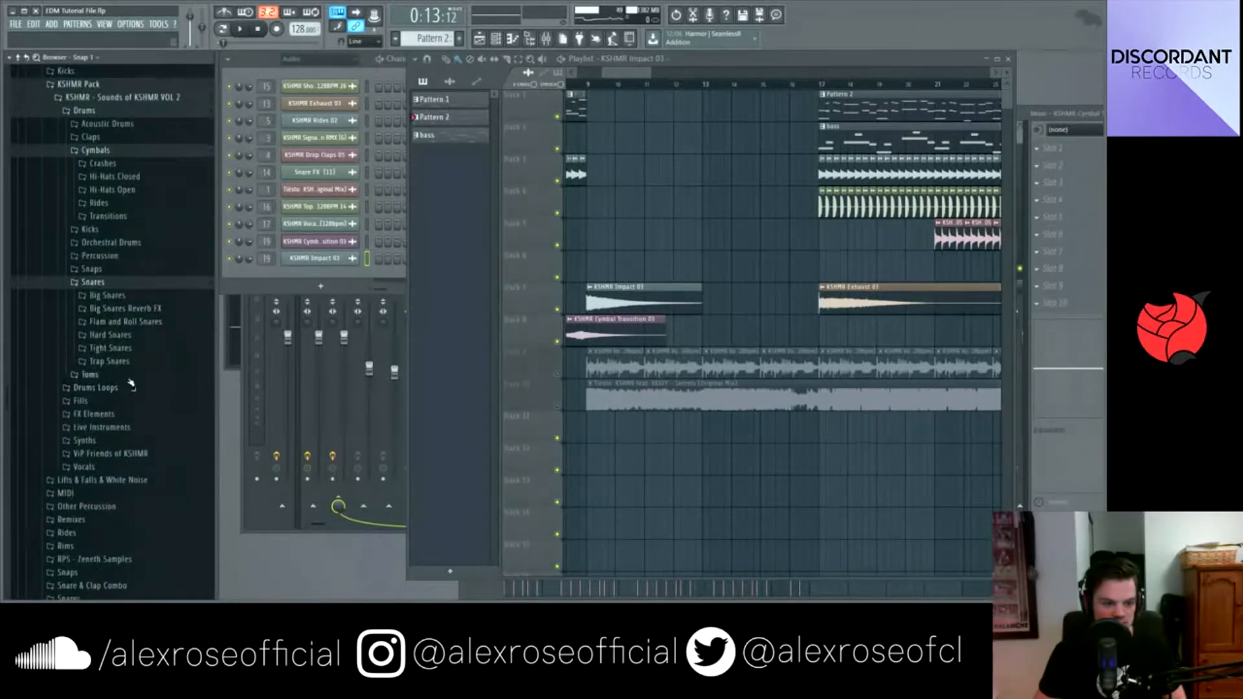
pyautogui.click(110, 335)
pyautogui.moveTo(134, 516); pyautogui.dragTo(600, 236)
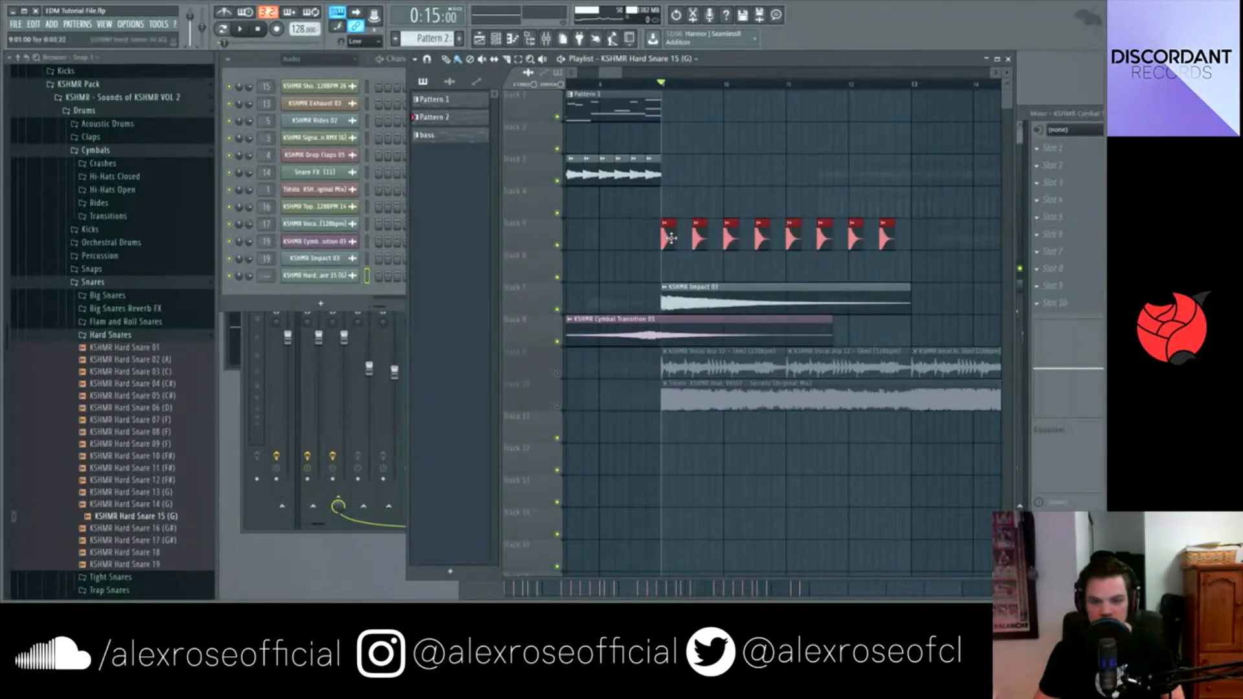
# Extend the snare build on Track 5 by copying the eight hits to bar 13 and making them denser up to bar 16
pyautogui.moveTo(669, 237); pyautogui.dragTo(823, 233)
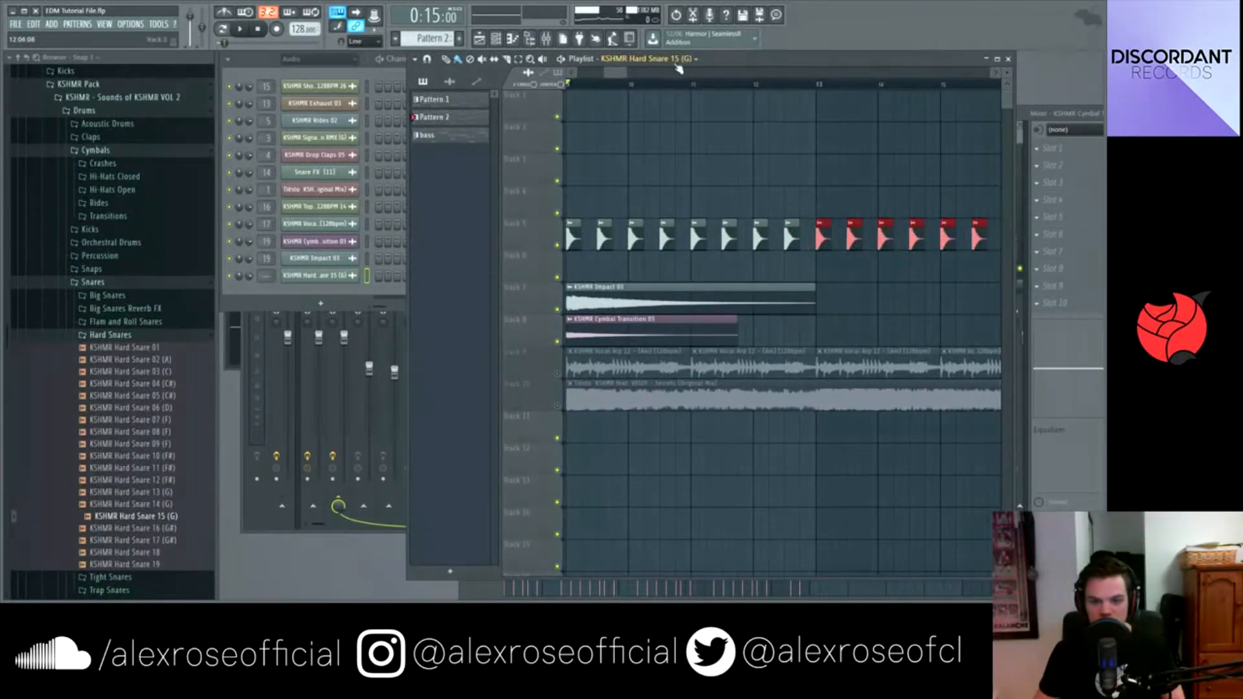
pyautogui.moveTo(625, 73); pyautogui.dragTo(653, 73)
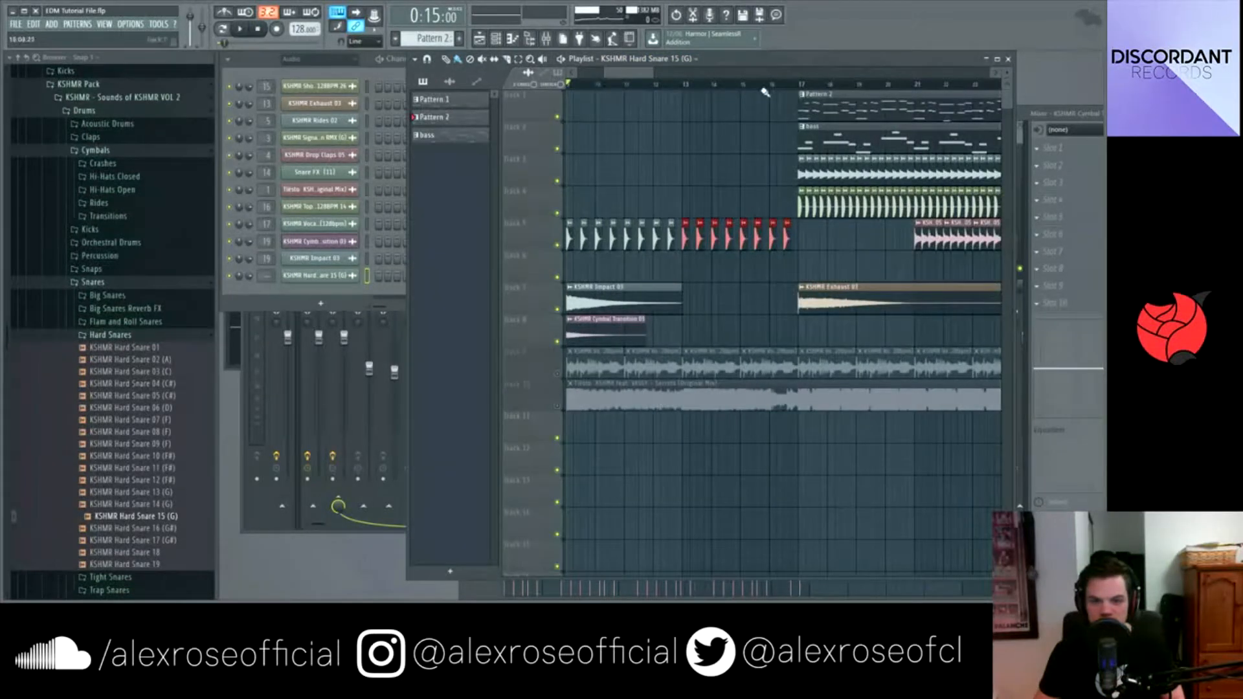
pyautogui.moveTo(803, 244); pyautogui.dragTo(705, 253)
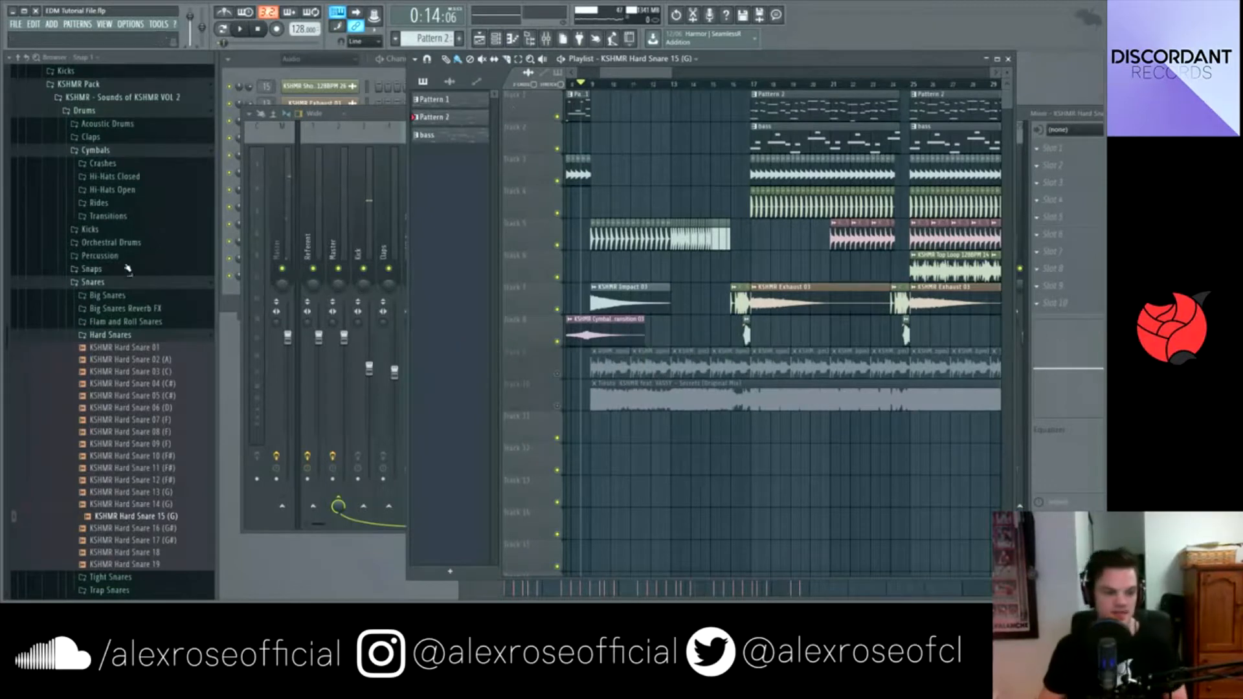
# Replace the snare build on Track 5 with KSHMR 128BPM Long Fill 07 on Track 6, running from bar 9 and trimmed to end at bar 16
pyautogui.click(82, 283)
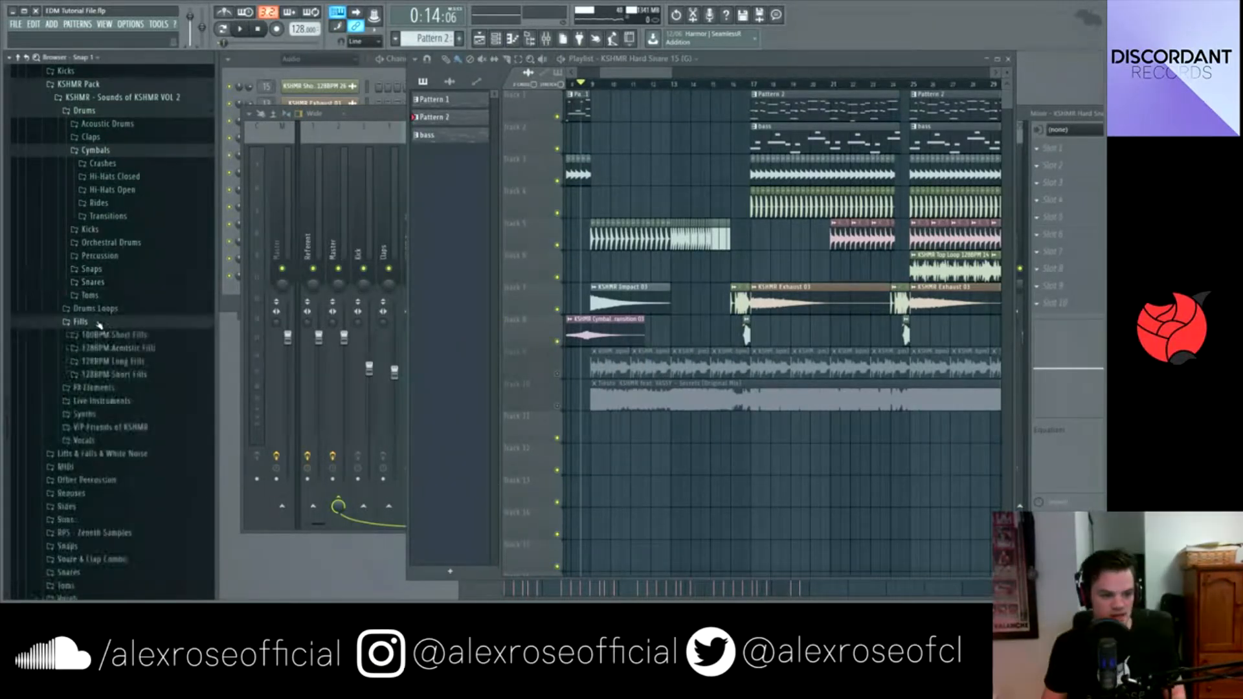
pyautogui.click(111, 361)
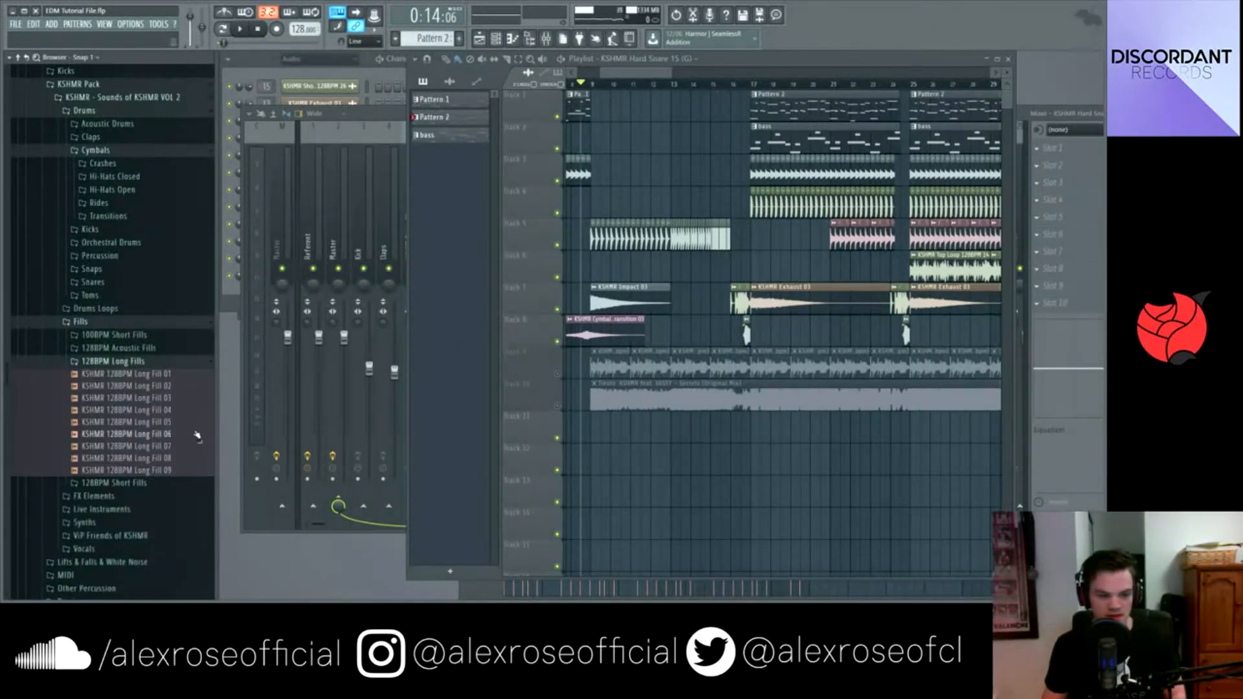
pyautogui.scroll(-3, 111, 362)
pyautogui.rightClick(719, 237)
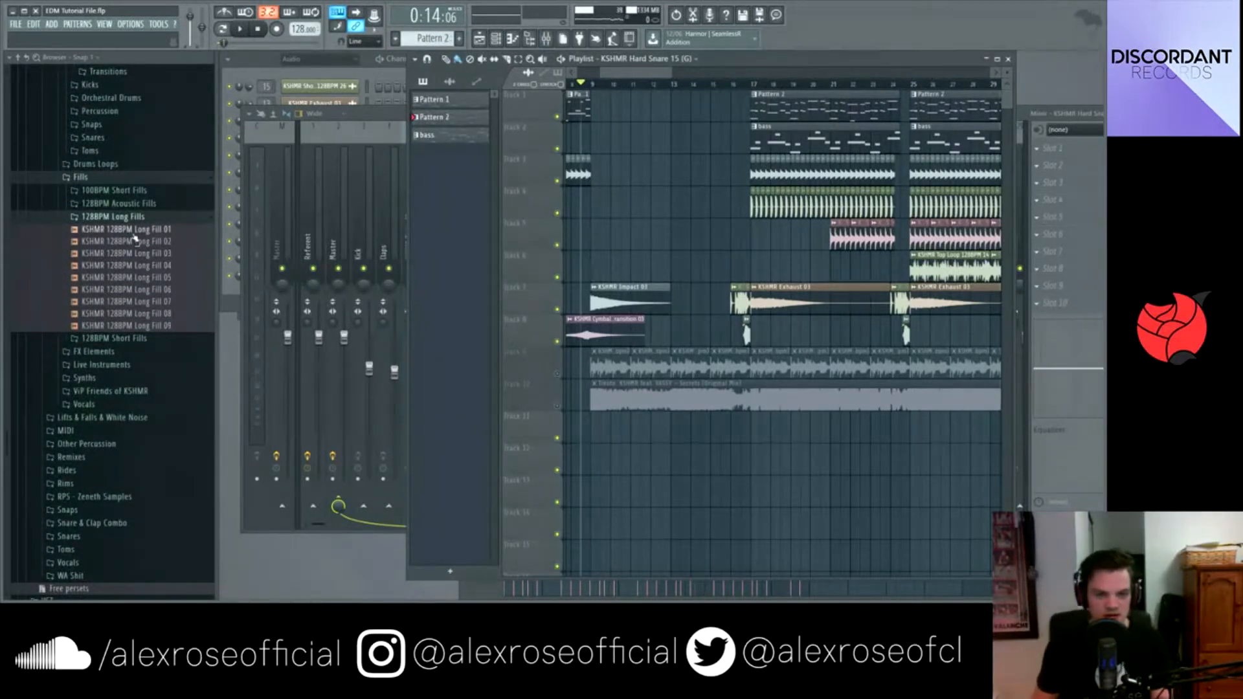
pyautogui.moveTo(129, 301); pyautogui.dragTo(592, 259)
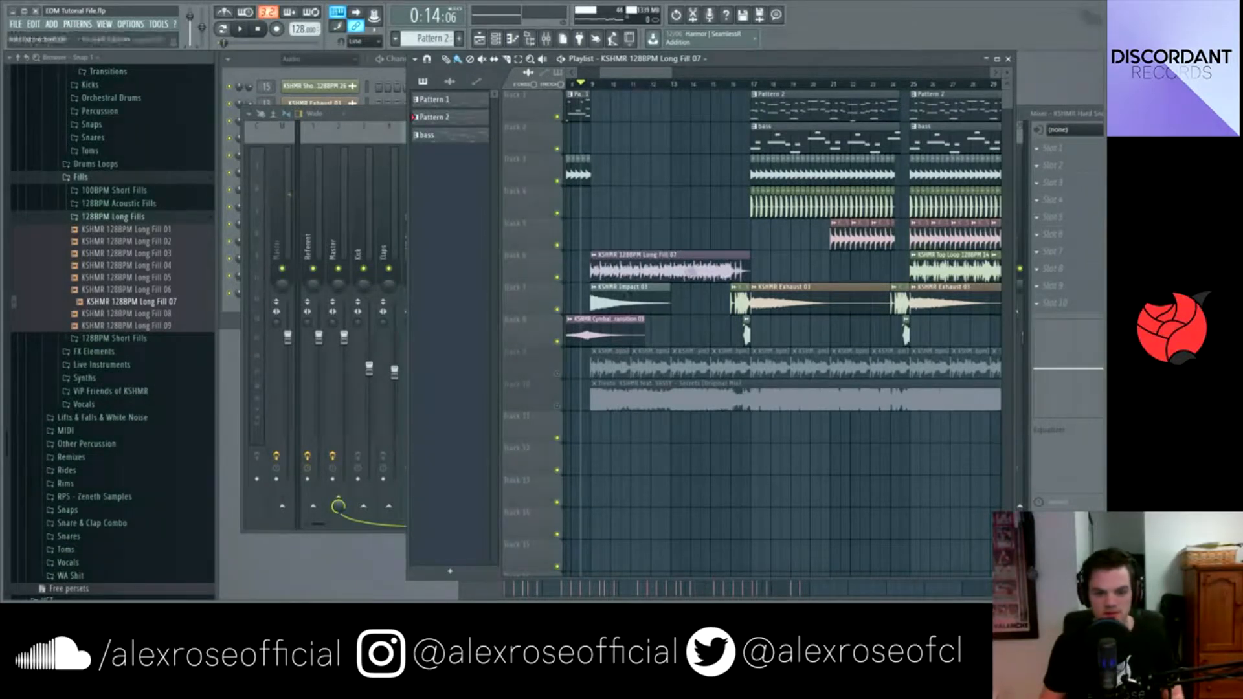
pyautogui.moveTo(751, 261); pyautogui.dragTo(729, 262)
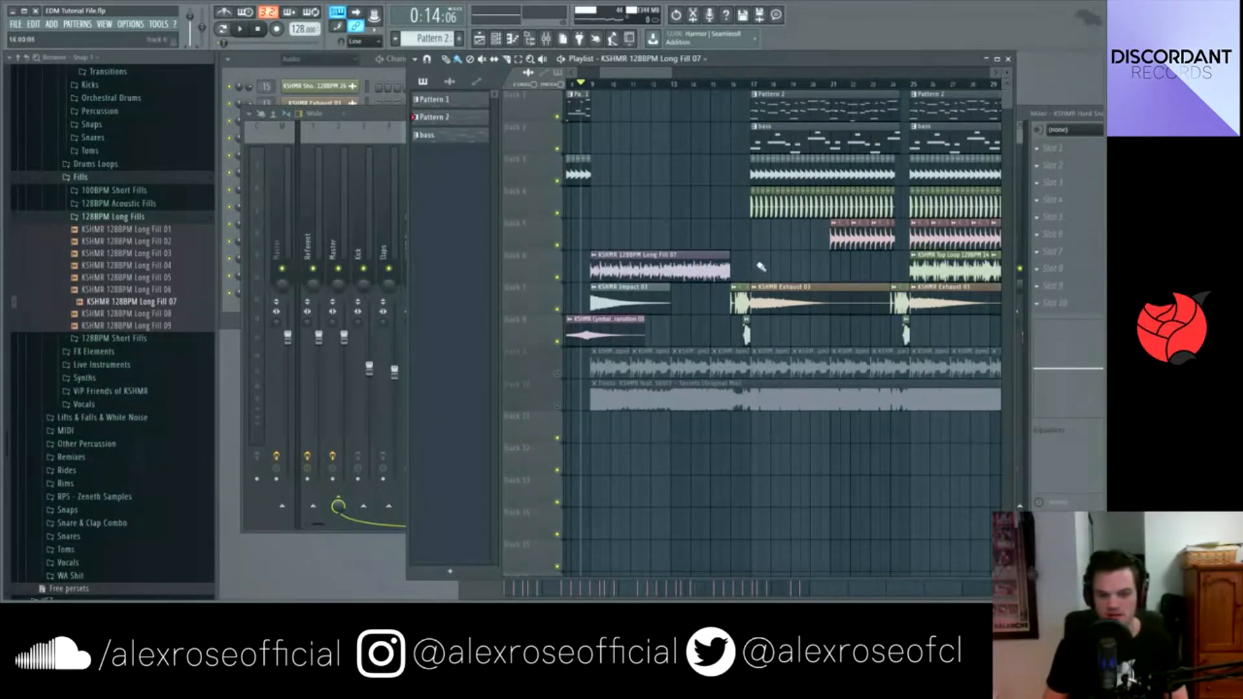
# Play back the long fill from about bar 8 and mark bars 9 to 17 as the playlist time selection
pyautogui.click(291, 306)
pyautogui.press('space')
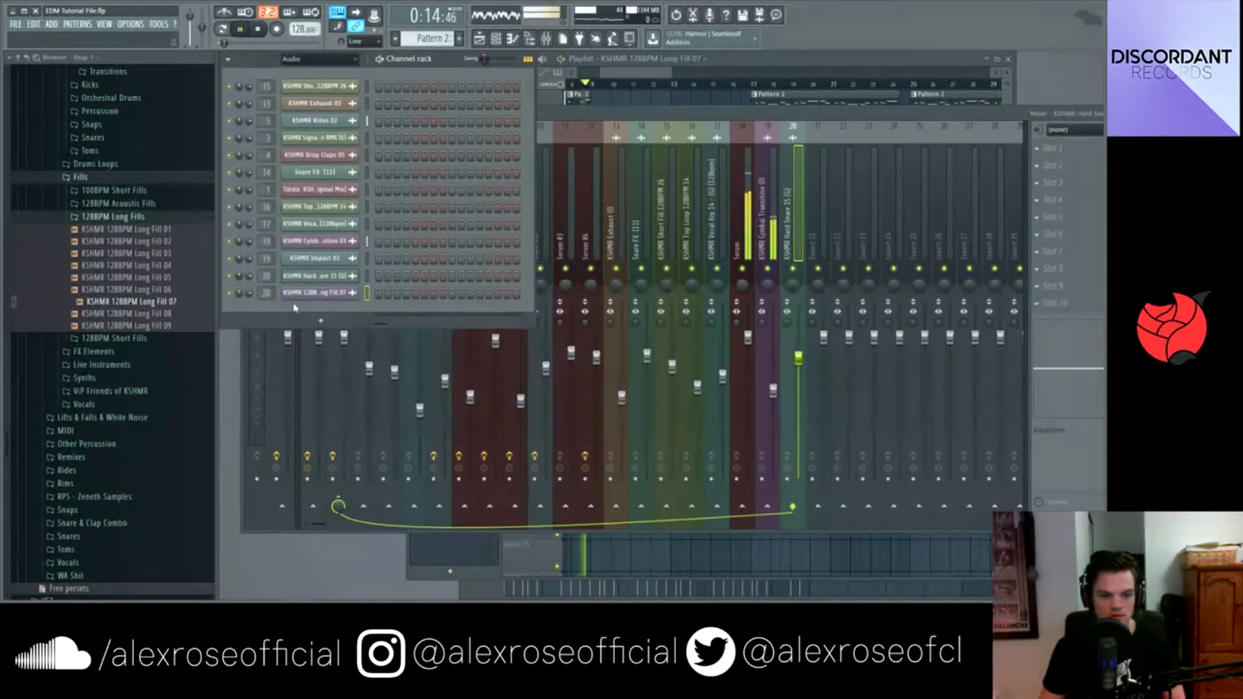
pyautogui.click(769, 63)
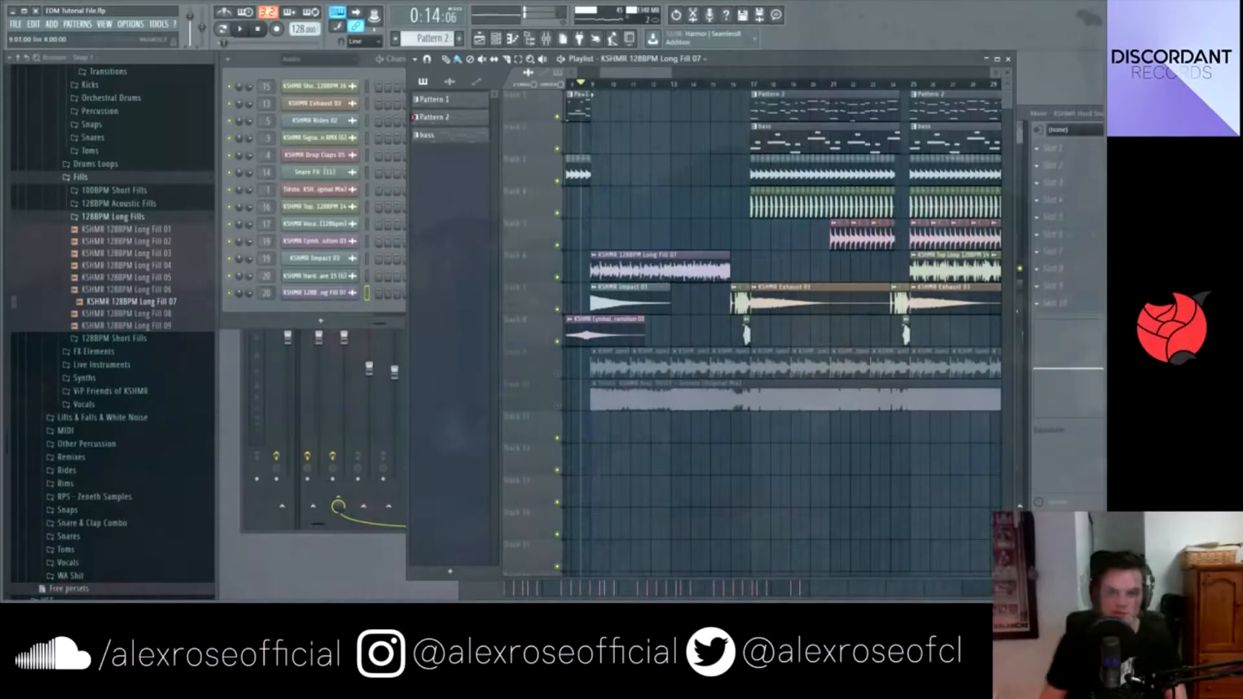
pyautogui.click(592, 85)
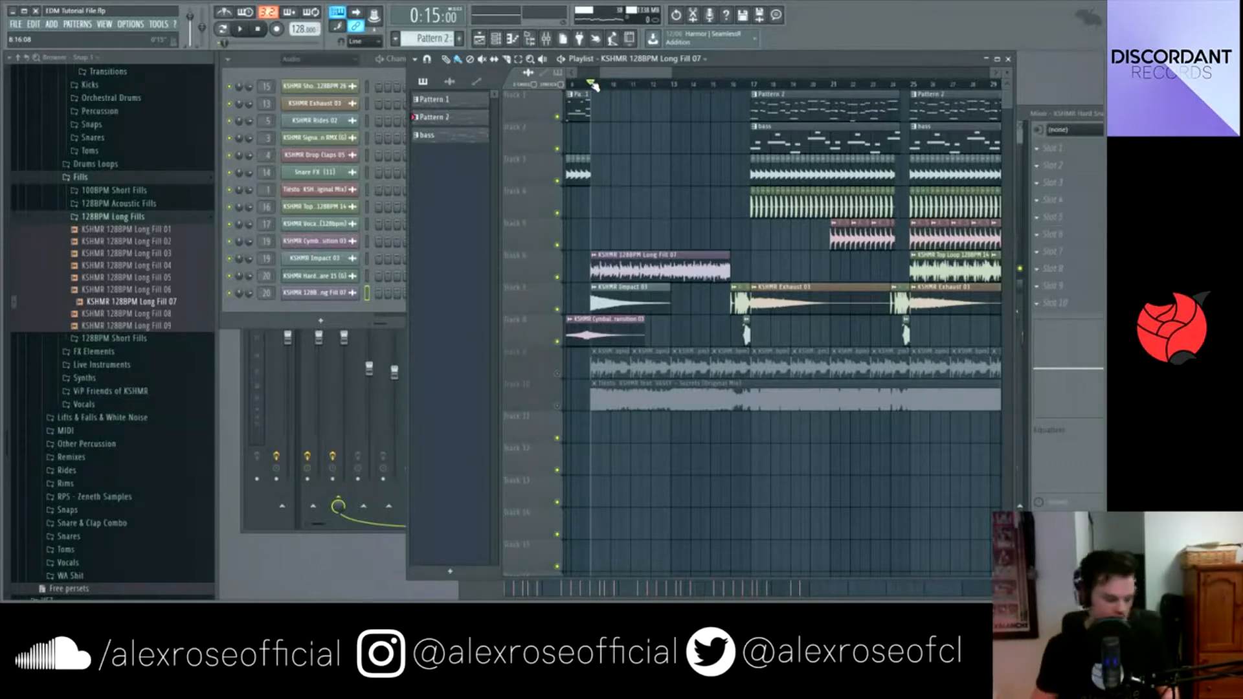
pyautogui.moveTo(590, 83)
pyautogui.mouseDown()
pyautogui.moveTo(732, 83)
pyautogui.moveTo(592, 86)
pyautogui.mouseUp()
# Name mixer insert 21 Automation Bus and route insert 20 (KSHMR Hard Snare 15) to it instead of the master
pyautogui.click(547, 39)
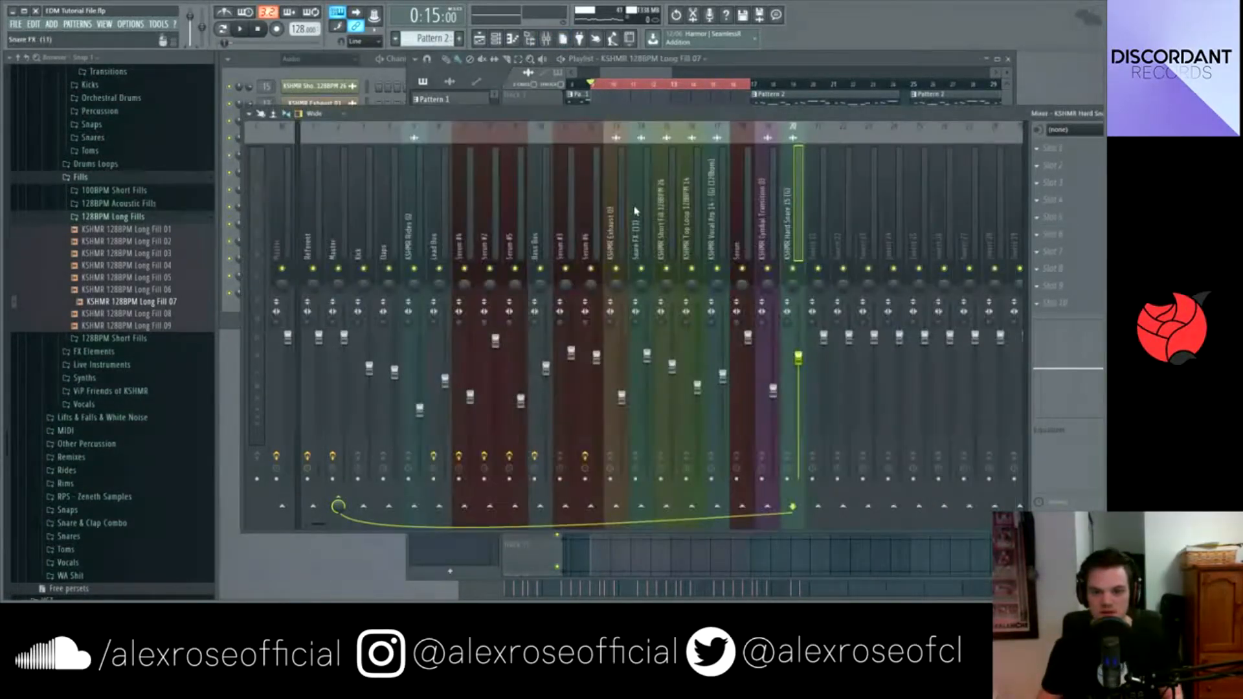
pyautogui.click(818, 241)
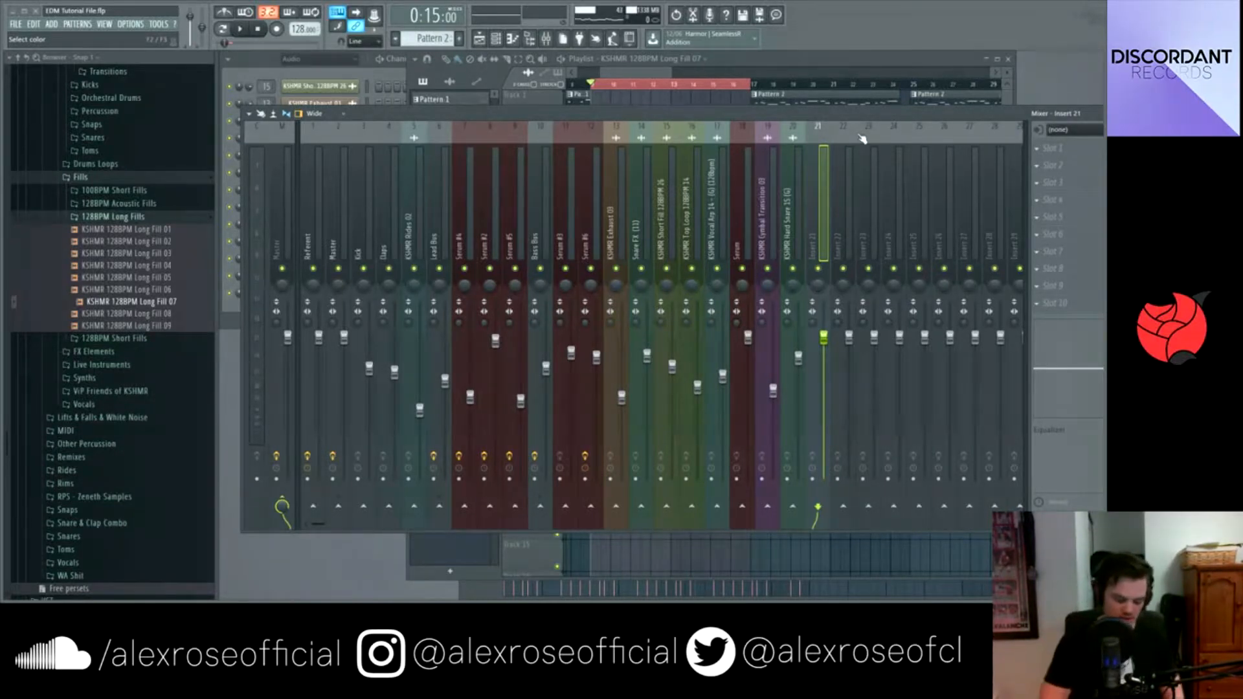
pyautogui.rightClick(818, 506)
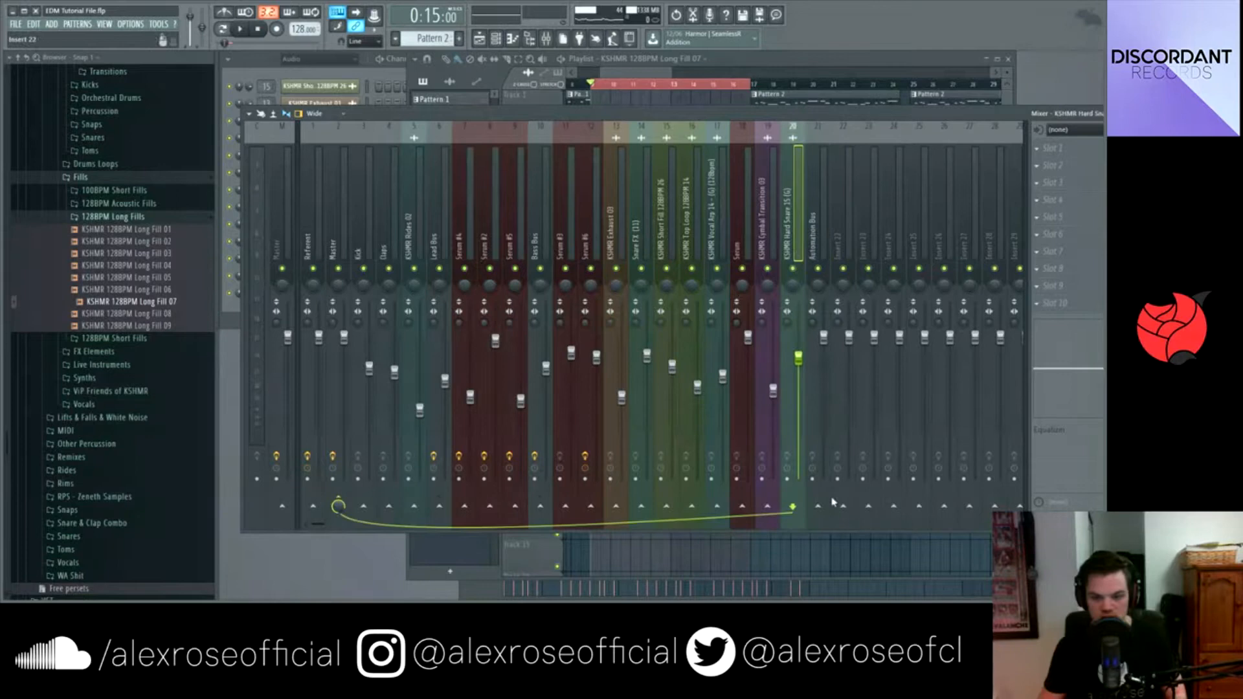
pyautogui.click(833, 503)
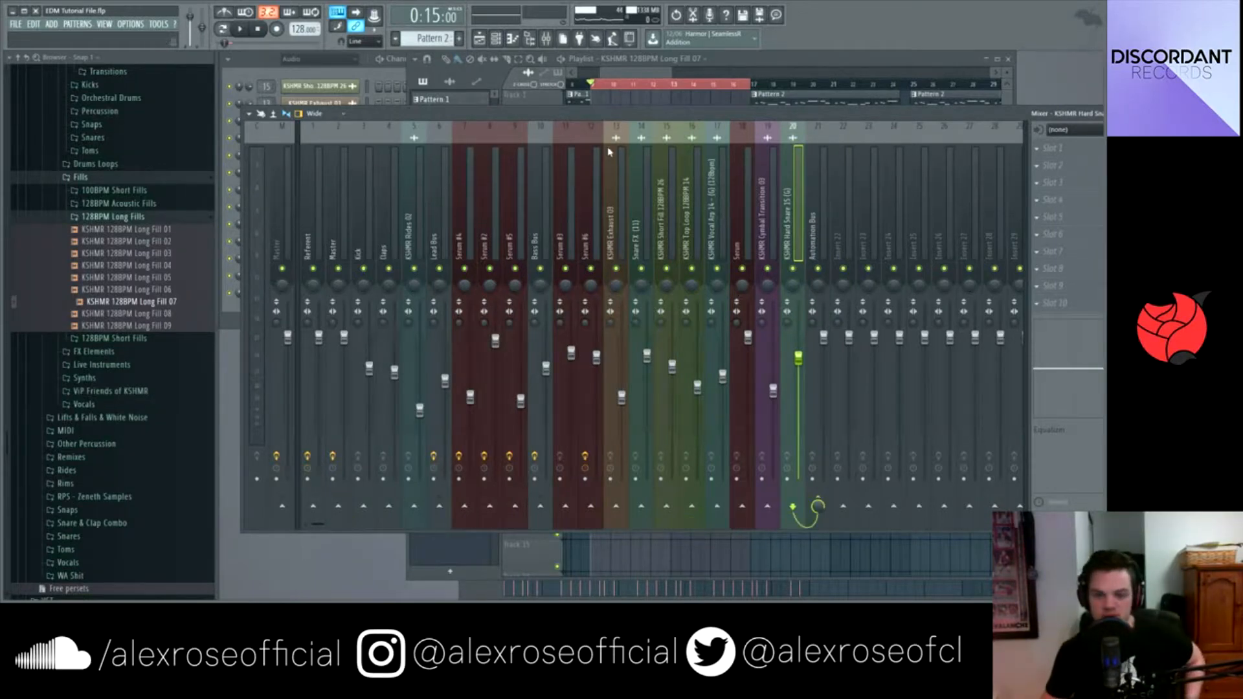
# Add Fruity Parametric EQ 2 to the Automation Bus, with band 1 as a low cut and band 7 as a high cut at the spectrum's ends
pyautogui.click(819, 246)
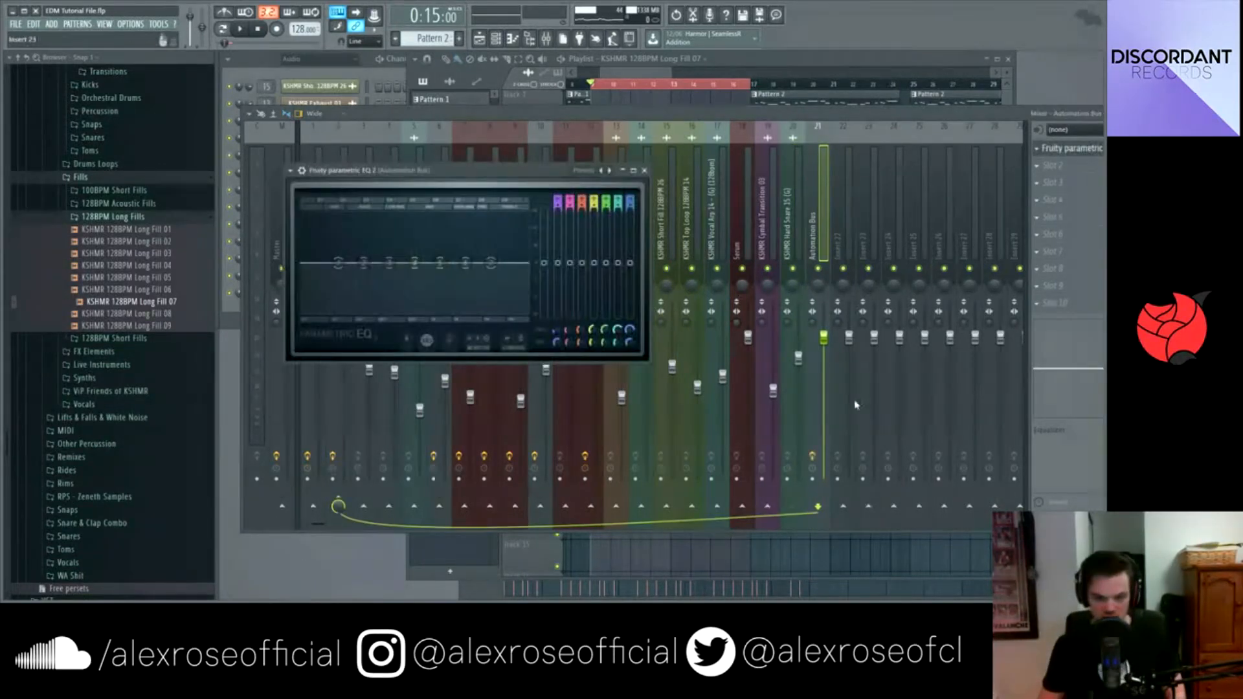
pyautogui.scroll(-3, 341, 279)
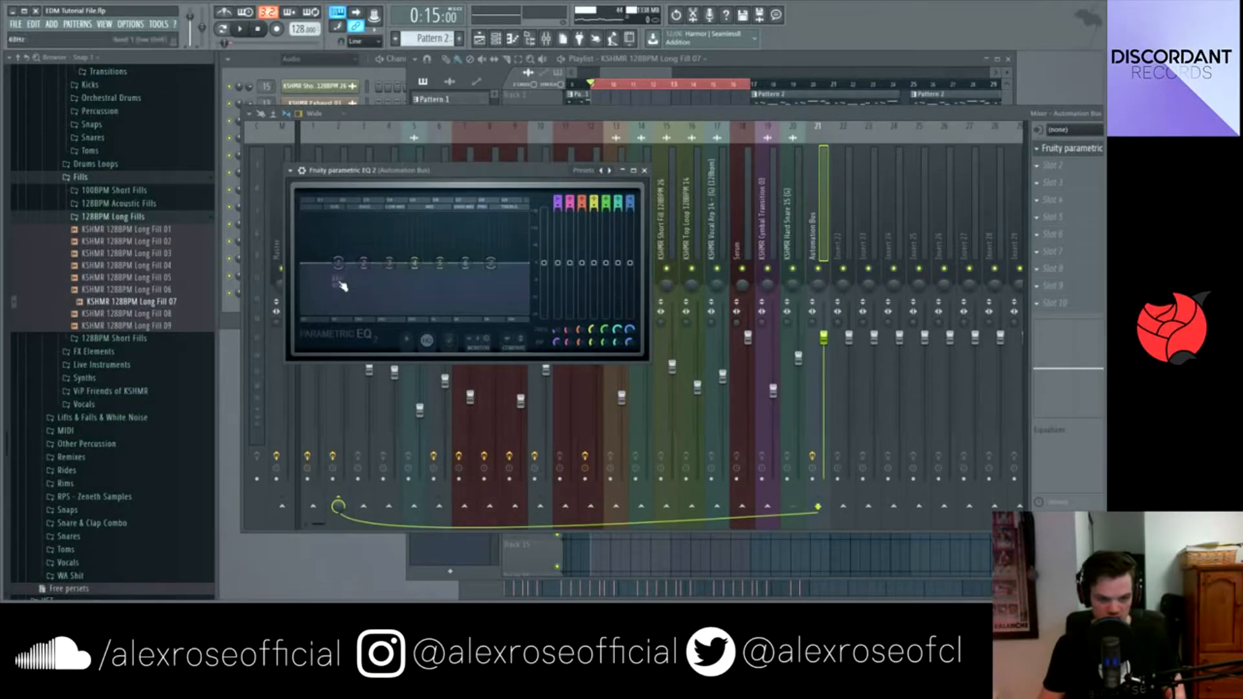
pyautogui.moveTo(338, 263); pyautogui.dragTo(329, 265)
pyautogui.moveTo(491, 263); pyautogui.dragTo(526, 267)
pyautogui.click(549, 309)
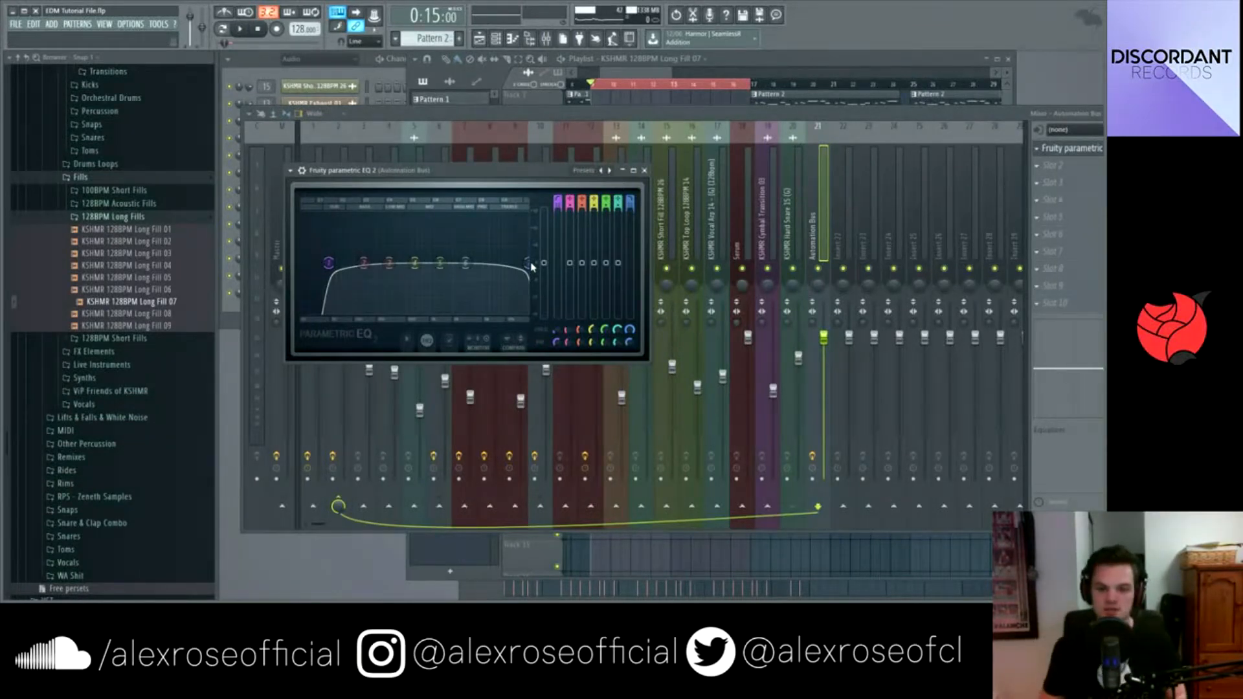
# Create automation clips for the EQ's band 1 and band 7 frequencies over bars 9 to 17, and move the band 1 clip to Track 11
pyautogui.moveTo(504, 186); pyautogui.dragTo(440, 320)
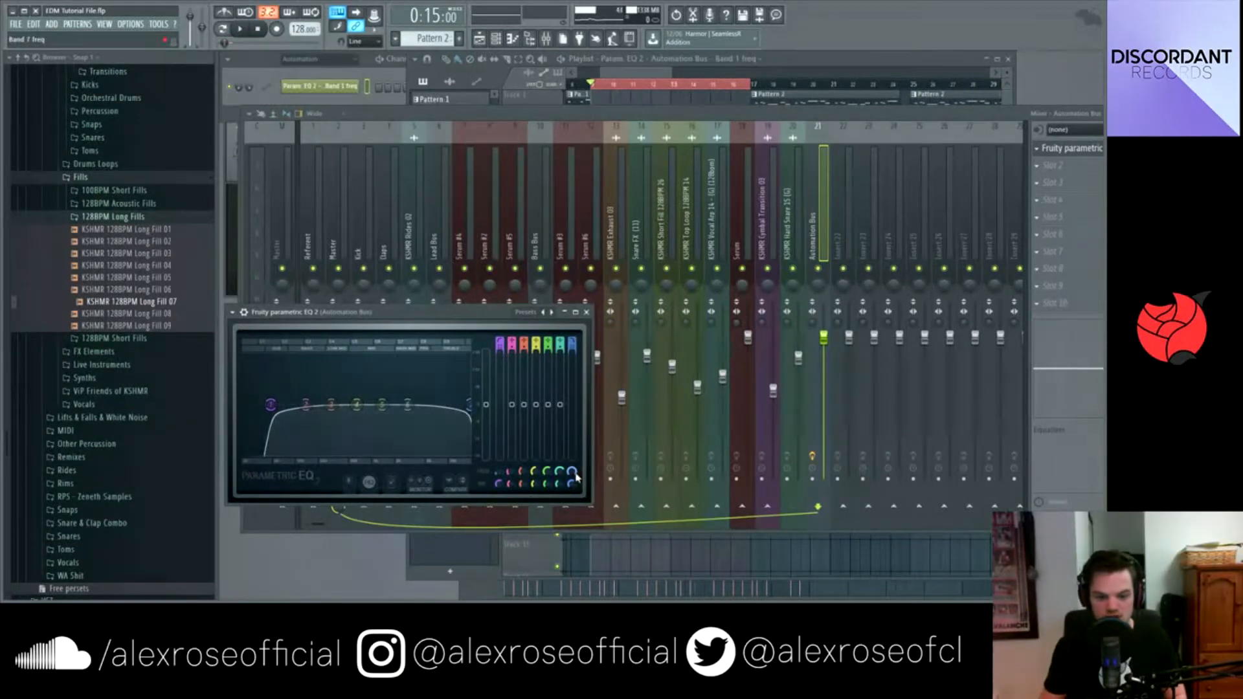
pyautogui.click(654, 76)
pyautogui.moveTo(699, 112); pyautogui.dragTo(686, 145)
pyautogui.hotkey('shift', 'Down')
pyautogui.hotkey('shift', 'Down')
pyautogui.hotkey('shift', 'Down')
pyautogui.hotkey('shift', 'Down')
pyautogui.hotkey('shift', 'Down')
pyautogui.hotkey('shift', 'Down')
pyautogui.hotkey('shift', 'Down')
pyautogui.hotkey('shift', 'Down')
pyautogui.hotkey('shift', 'Down')
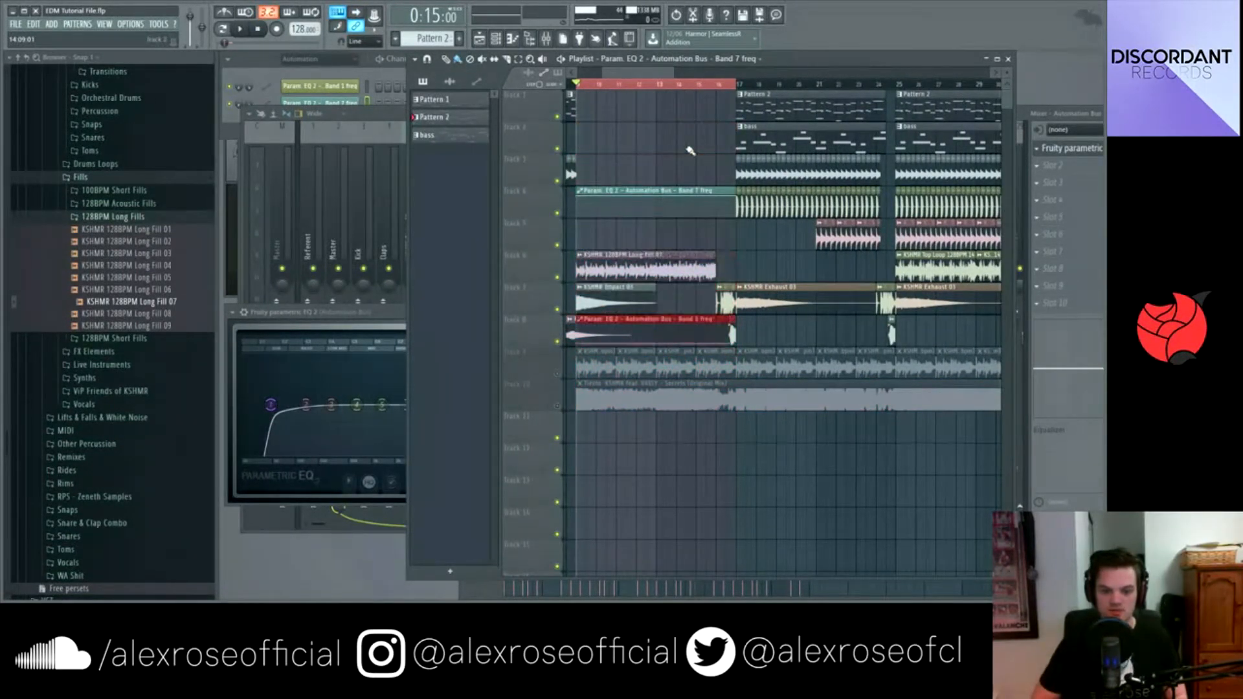
# Move the band 7 clip below the audio and reorder the tracks so the band 1 and band 7 clips occupy Tracks 9 and 10
pyautogui.moveTo(696, 123); pyautogui.dragTo(674, 196)
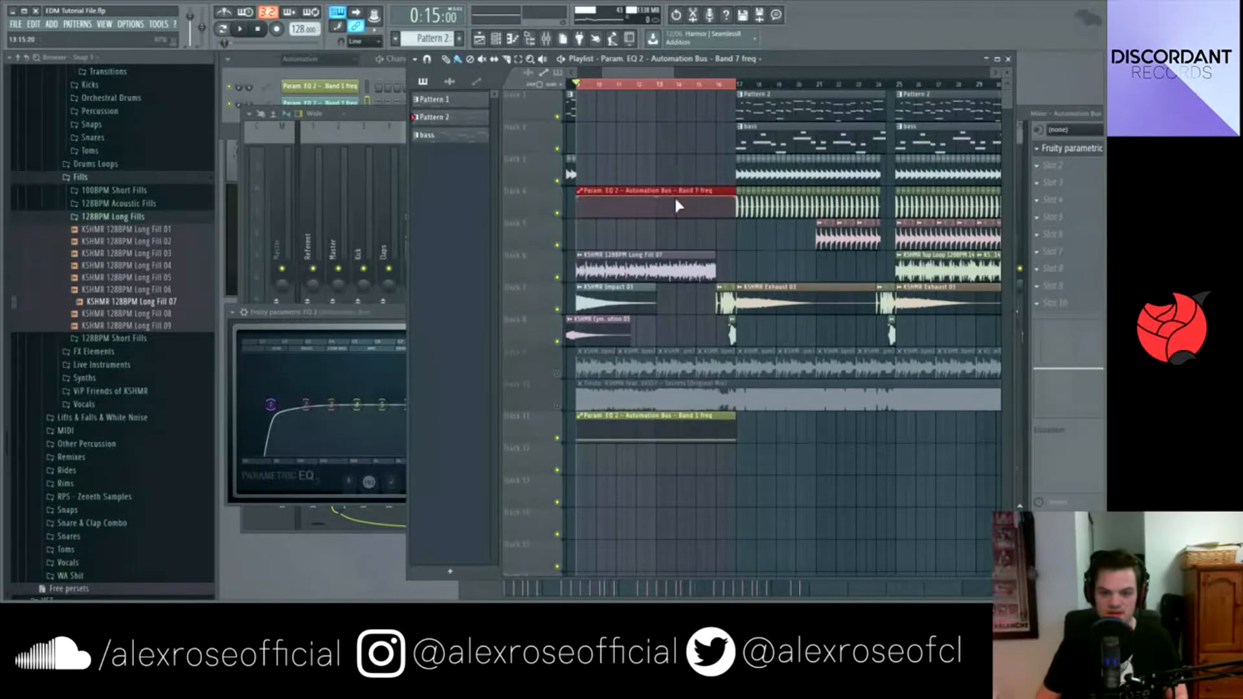
pyautogui.hotkey('shift', 'Down')
pyautogui.hotkey('shift', 'Down')
pyautogui.hotkey('shift', 'Down')
pyautogui.hotkey('shift', 'Down')
pyautogui.hotkey('shift', 'Down')
pyautogui.hotkey('shift', 'Down')
pyautogui.hotkey('shift', 'Down')
pyautogui.hotkey('shift', 'Down')
pyautogui.scroll(2, 527, 429)
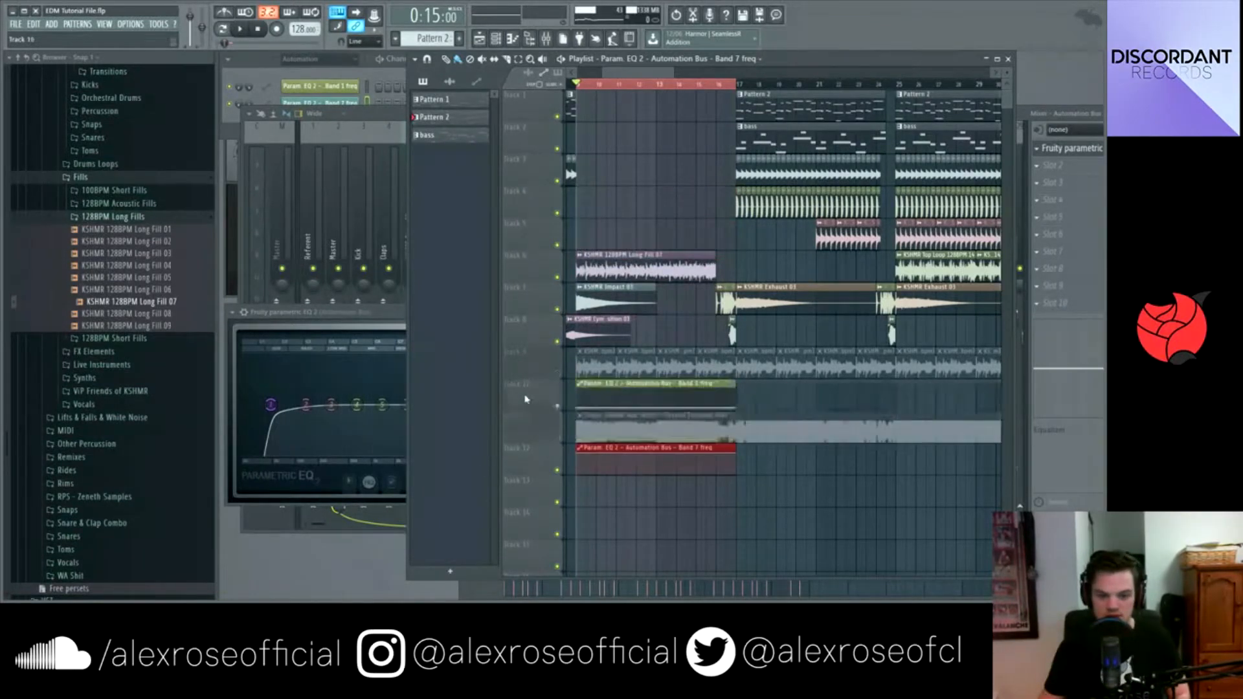
pyautogui.moveTo(532, 457); pyautogui.dragTo(532, 399)
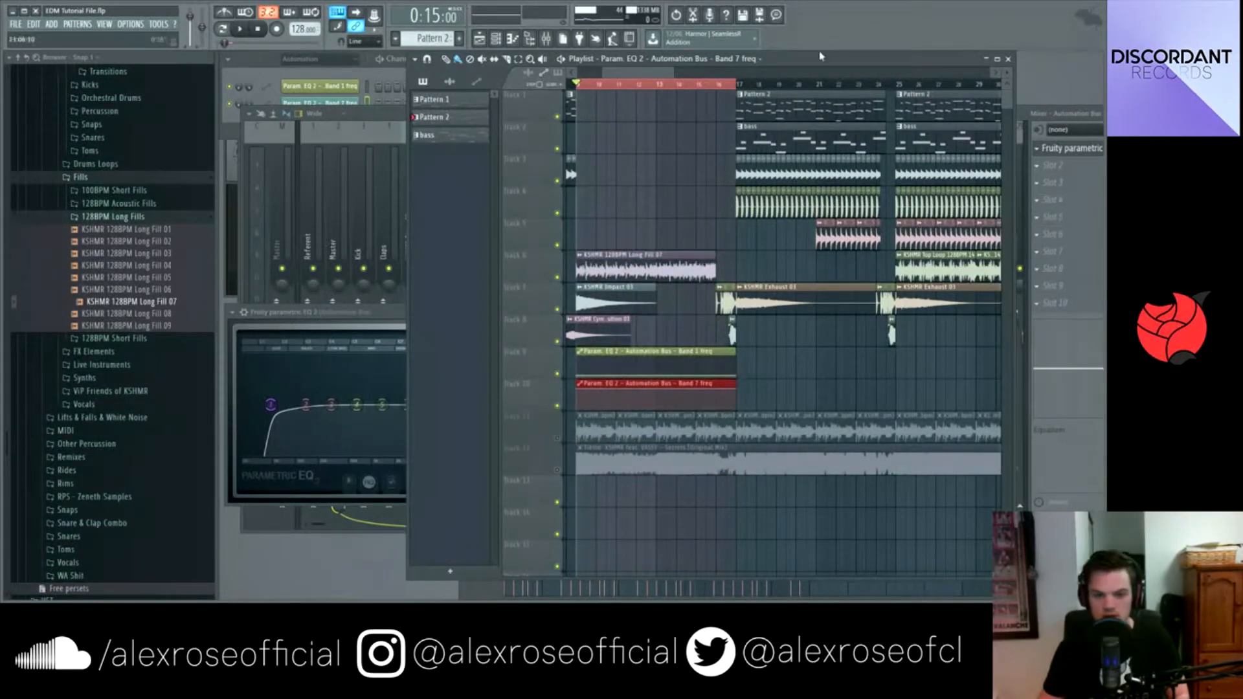
# Shape the band 7 frequency automation during playback as a curve rising from about mid-level at bar 9 to the maximum at bar 16
pyautogui.moveTo(676, 74); pyautogui.dragTo(631, 74)
pyautogui.moveTo(804, 60); pyautogui.dragTo(737, 61)
pyautogui.moveTo(948, 87); pyautogui.dragTo(1069, 88)
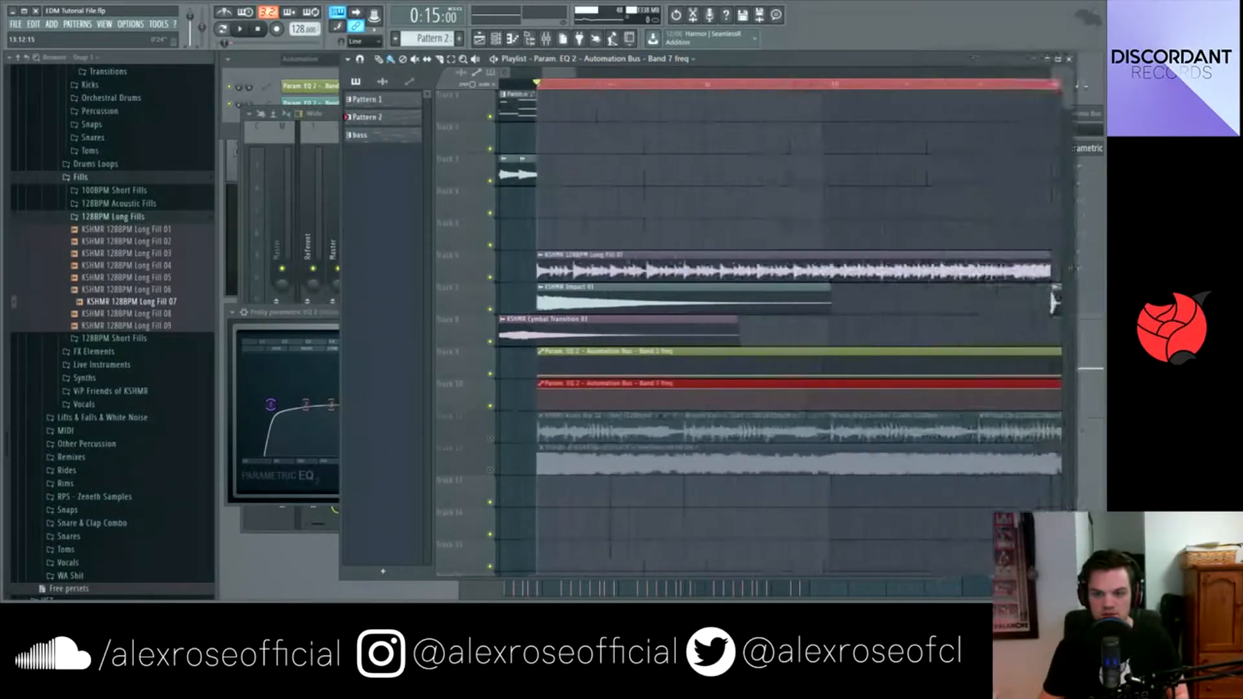
pyautogui.moveTo(907, 60); pyautogui.dragTo(787, 64)
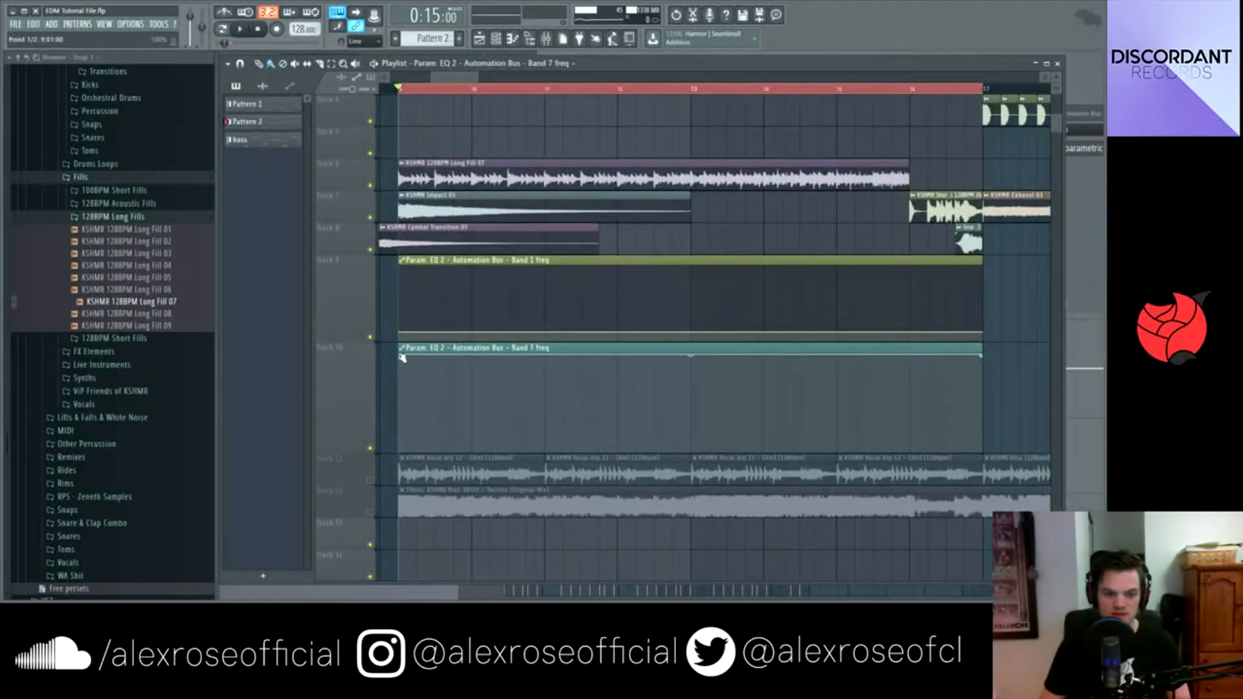
pyautogui.moveTo(401, 356); pyautogui.dragTo(402, 409)
pyautogui.press('space')
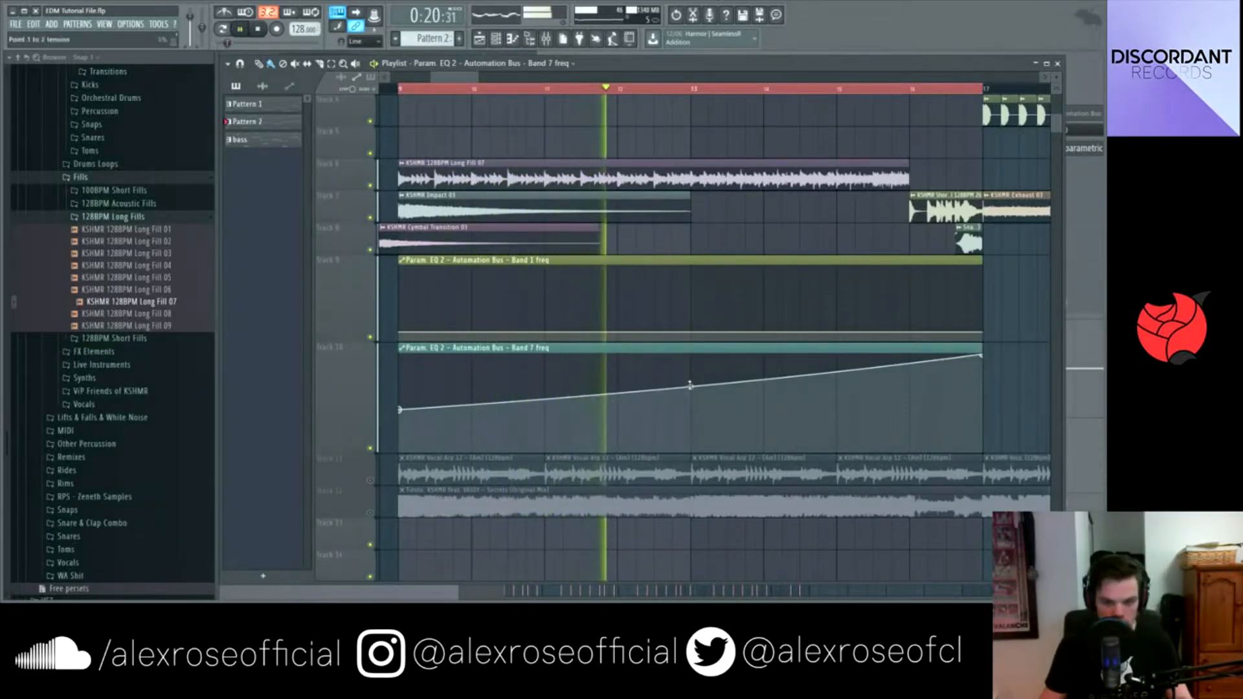
pyautogui.moveTo(690, 385); pyautogui.dragTo(690, 366)
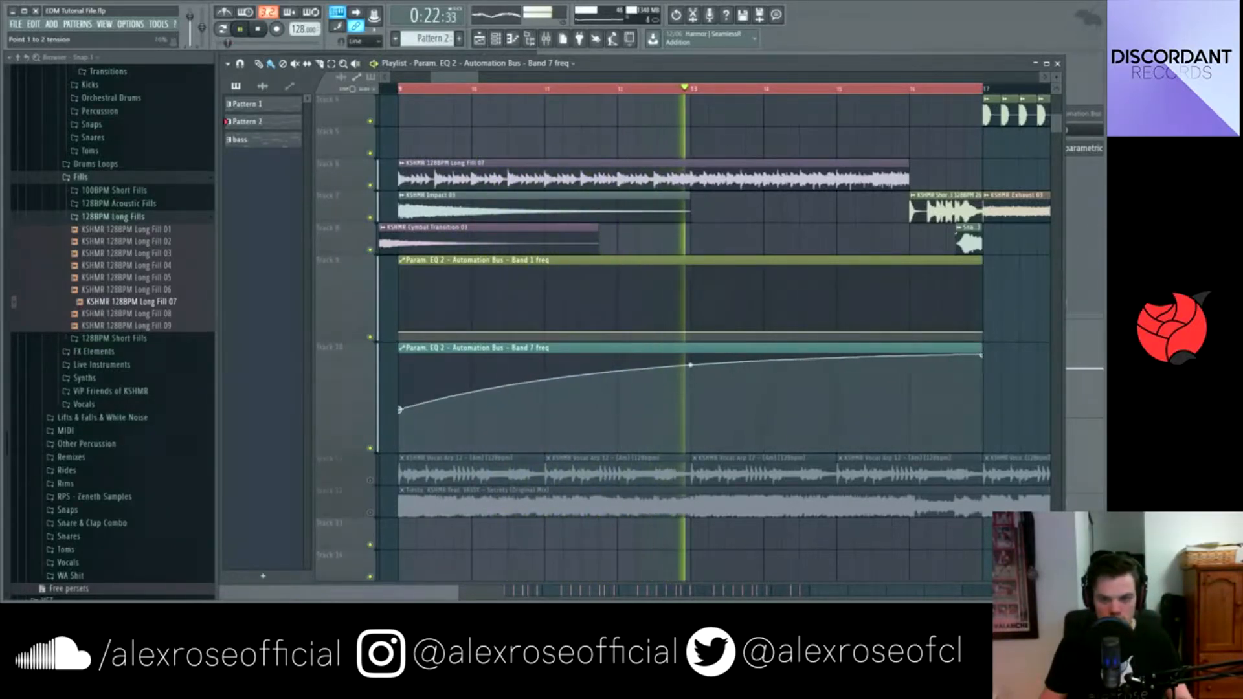
pyautogui.moveTo(980, 357)
pyautogui.mouseDown()
pyautogui.moveTo(909, 350)
pyautogui.moveTo(996, 349)
pyautogui.mouseUp()
pyautogui.press('space')
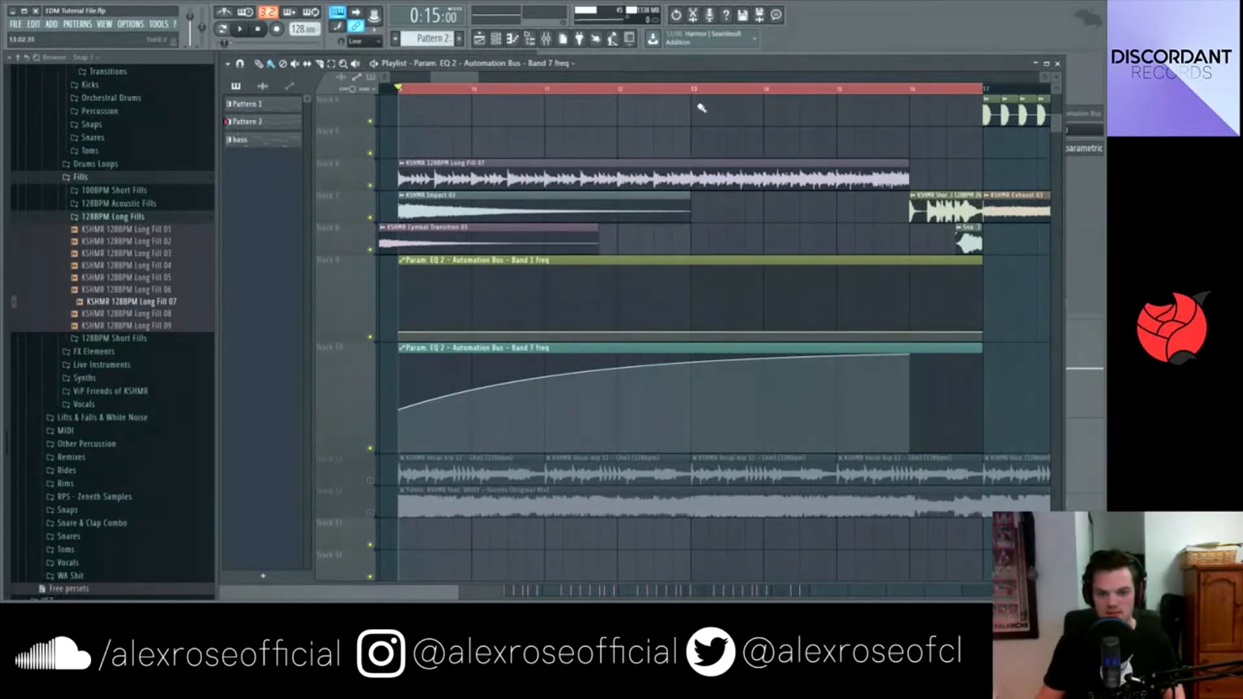
# Play the build-up from bar 8 and bend the band 7 frequency curve slightly further upward
pyautogui.hscroll(-2, 472, 88)
pyautogui.click(473, 88)
pyautogui.press('space')
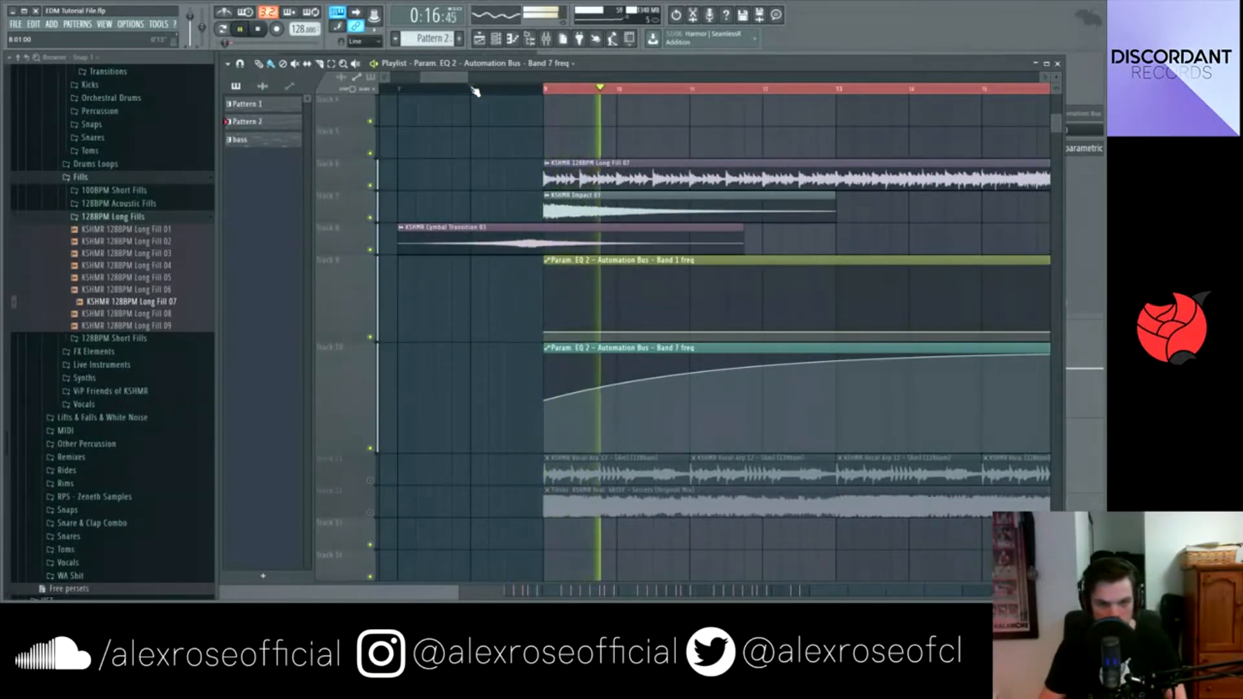
pyautogui.moveTo(461, 76); pyautogui.dragTo(471, 76)
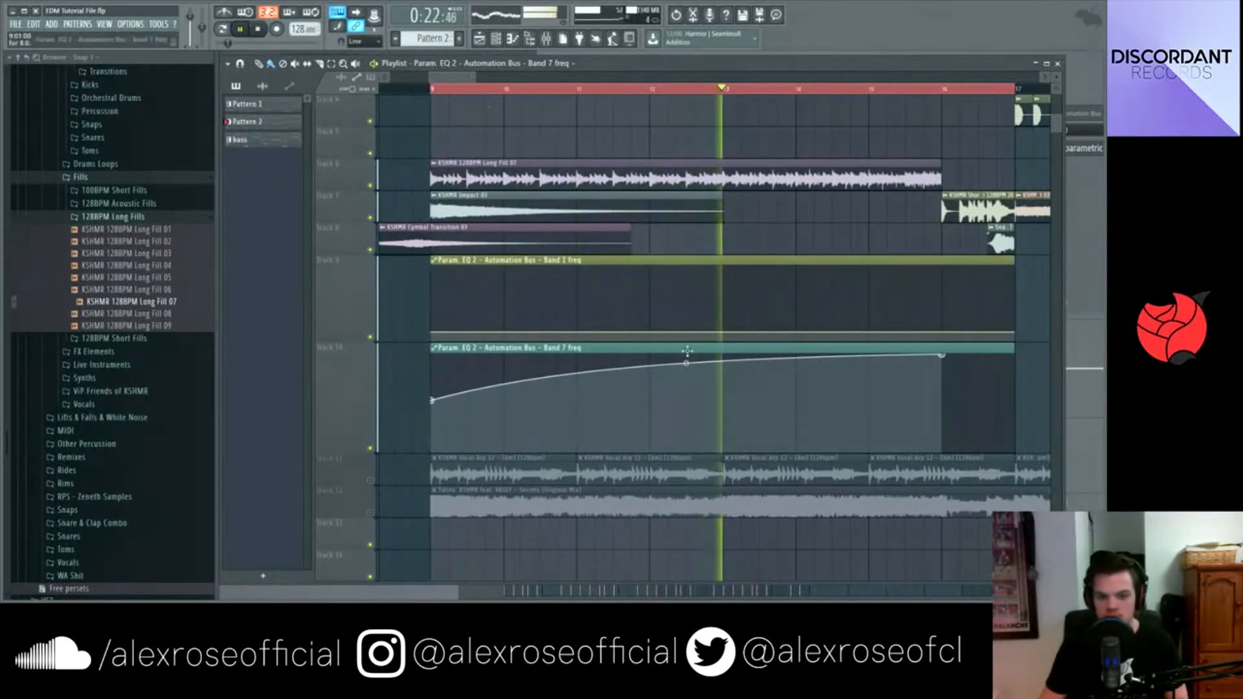
pyautogui.moveTo(687, 363); pyautogui.dragTo(686, 361)
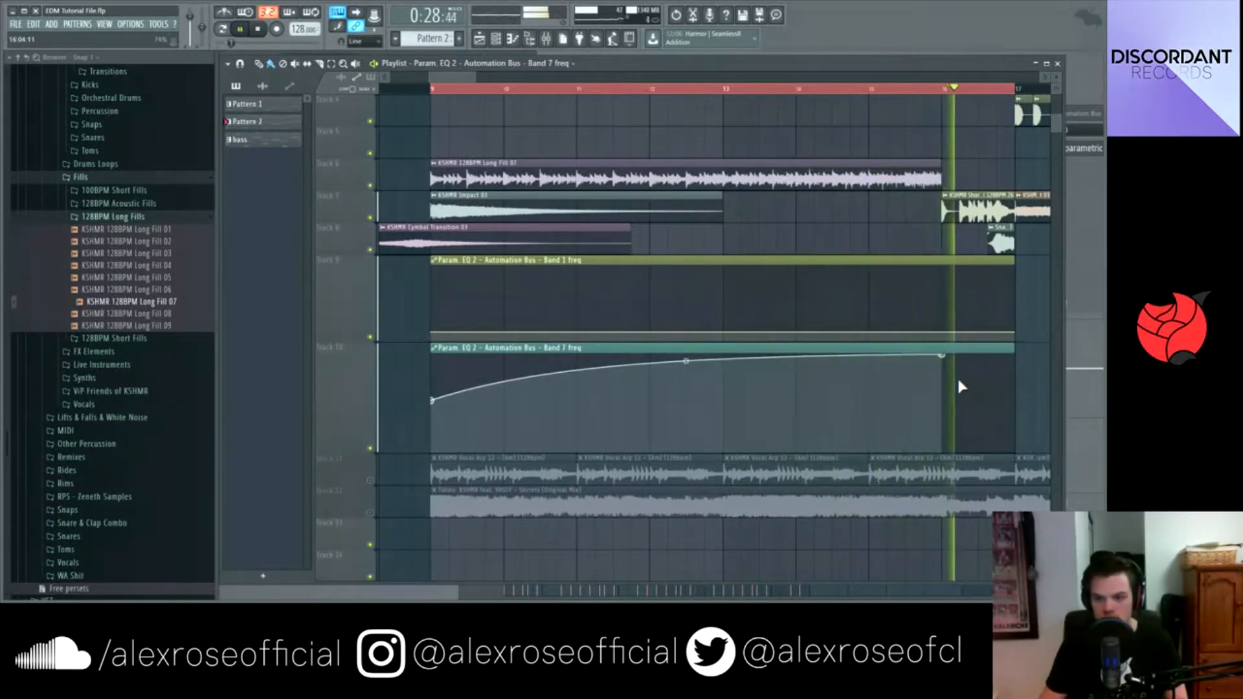
pyautogui.press('space')
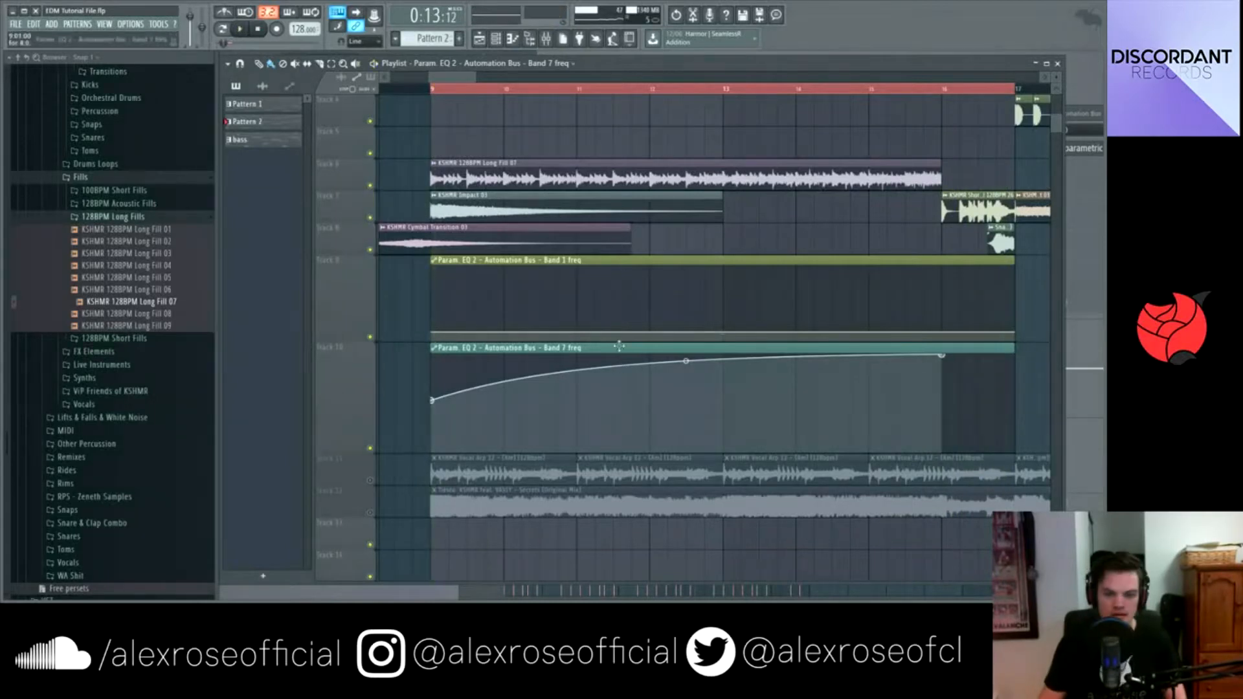
# Shape the band 1 frequency automation as a gently curved rise from bar 9 to about half height at bar 16
pyautogui.moveTo(341, 342); pyautogui.dragTo(340, 355)
pyautogui.moveTo(1014, 344); pyautogui.dragTo(943, 314)
pyautogui.moveTo(938, 271); pyautogui.dragTo(1022, 272)
pyautogui.moveTo(942, 312); pyautogui.dragTo(942, 306)
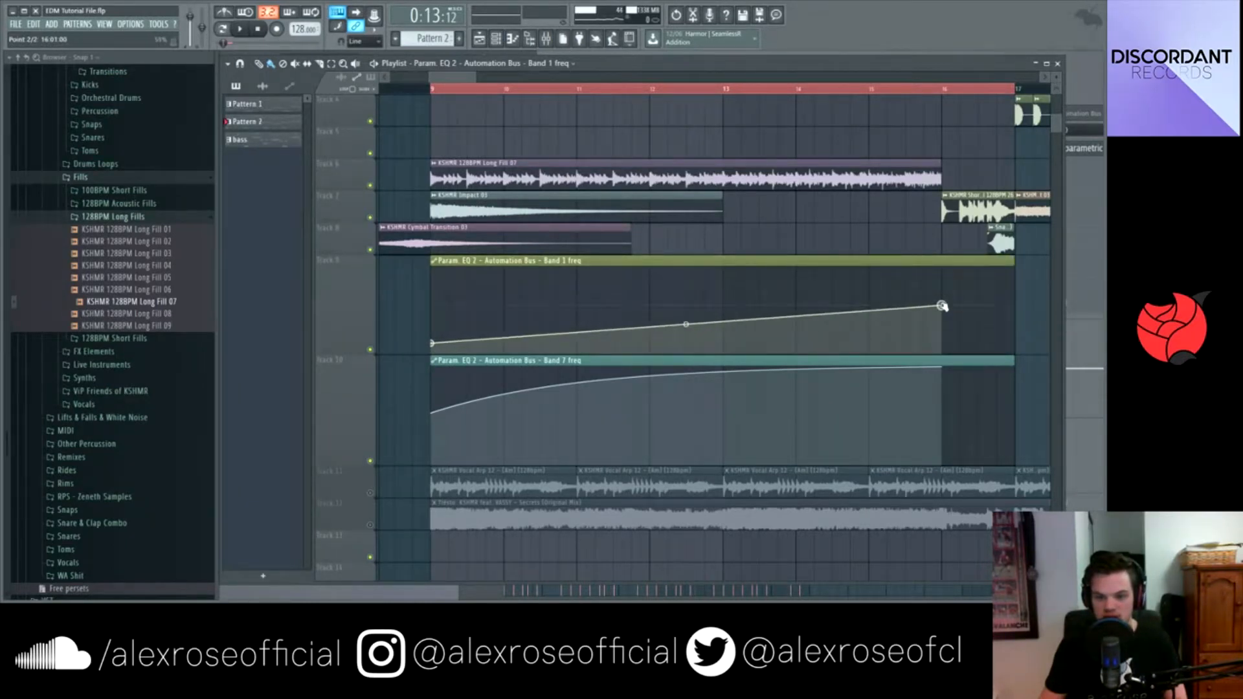
pyautogui.moveTo(692, 329); pyautogui.dragTo(691, 340)
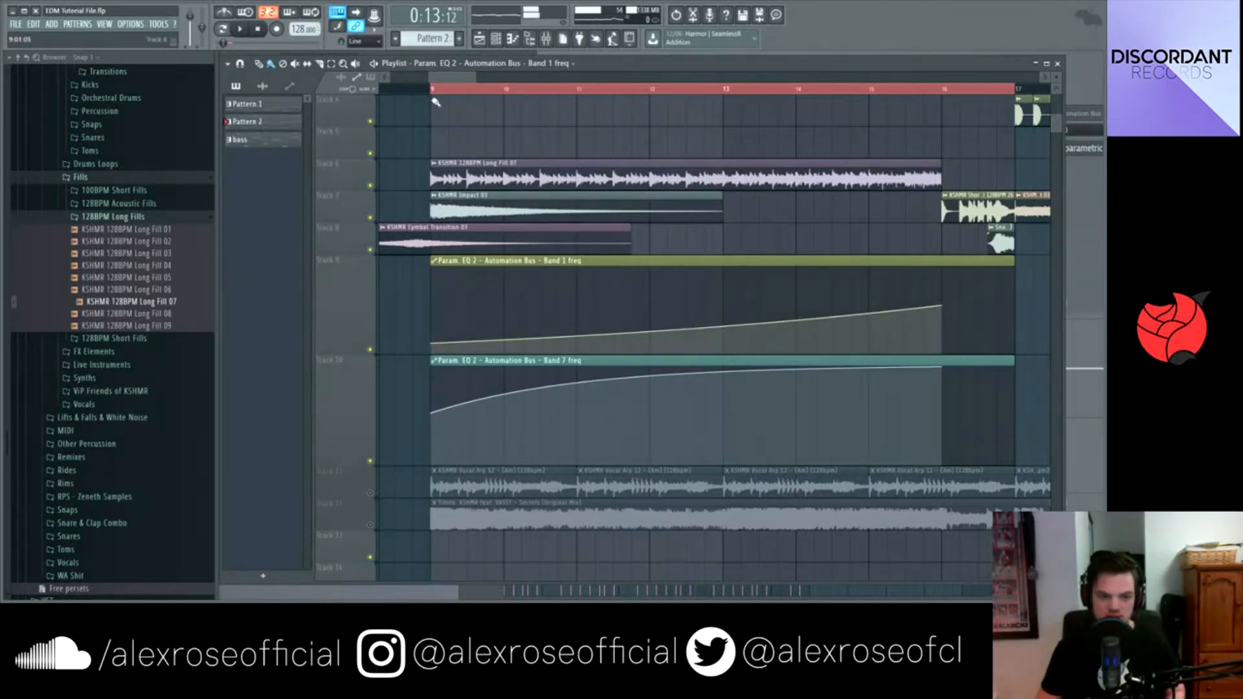
# Lower the band 1 automation's peak at bar 16 during playback and add a point there that drops it straight to 0%
pyautogui.press('space')
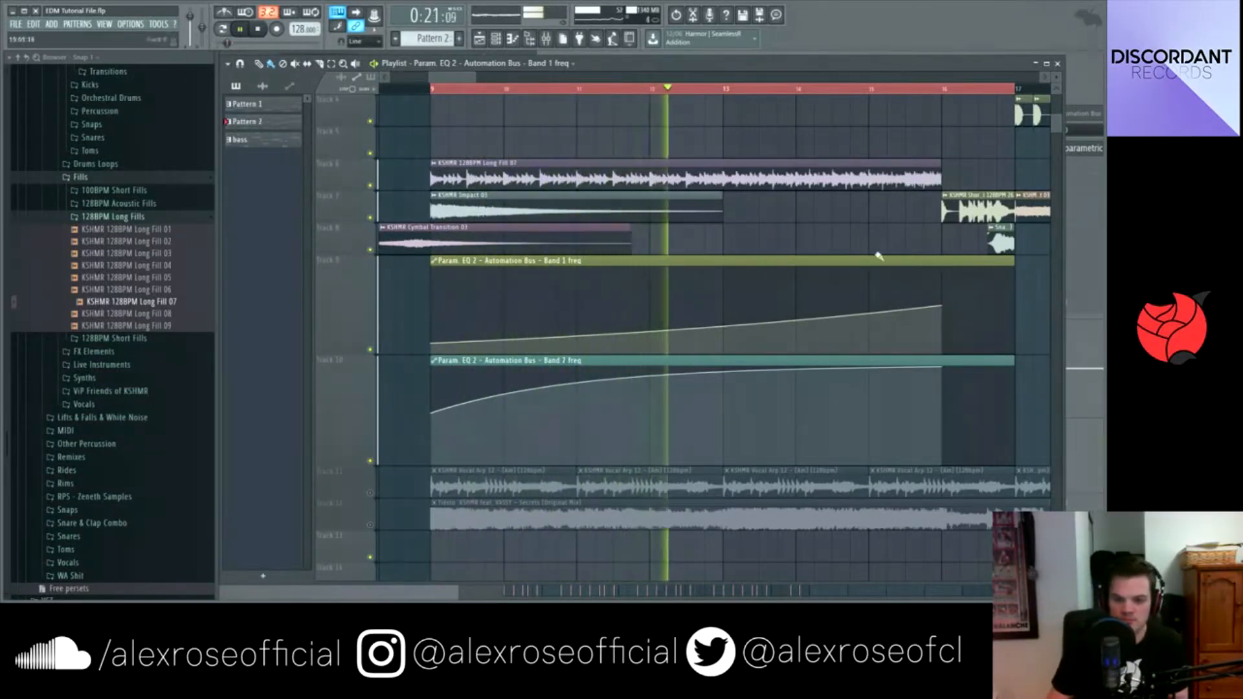
pyautogui.moveTo(942, 305); pyautogui.dragTo(942, 318)
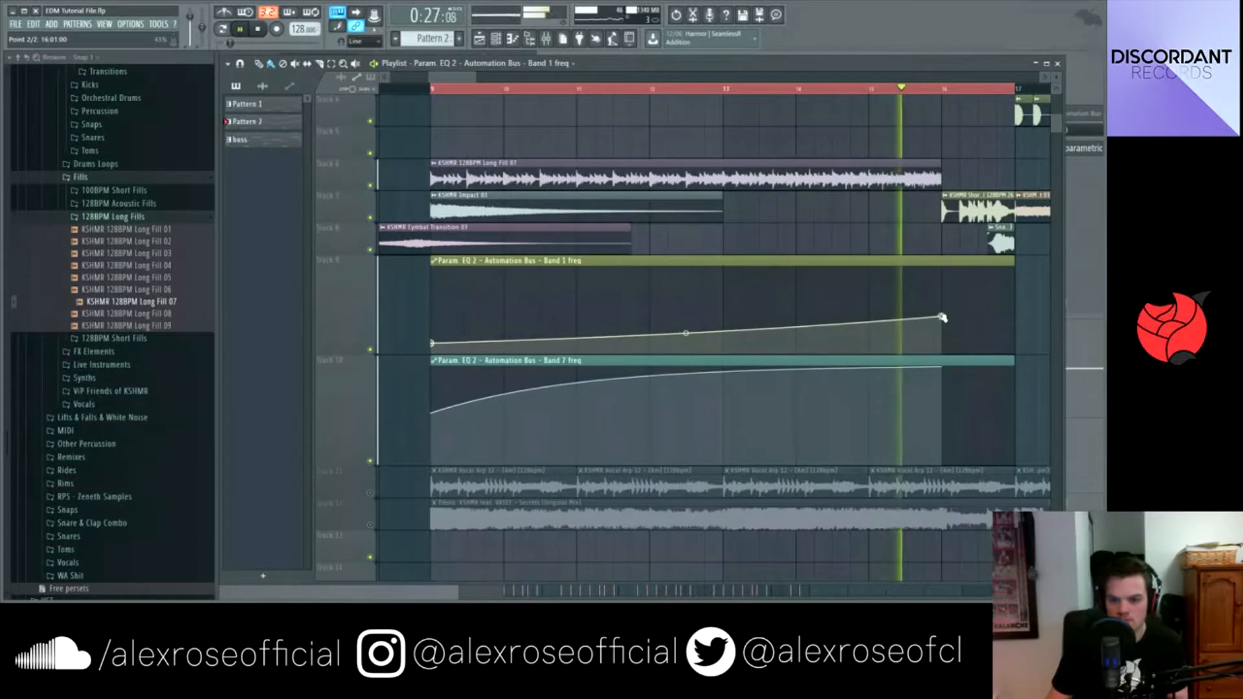
pyautogui.rightClick(991, 342)
pyautogui.moveTo(990, 343); pyautogui.dragTo(997, 368)
pyautogui.rightClick(997, 354)
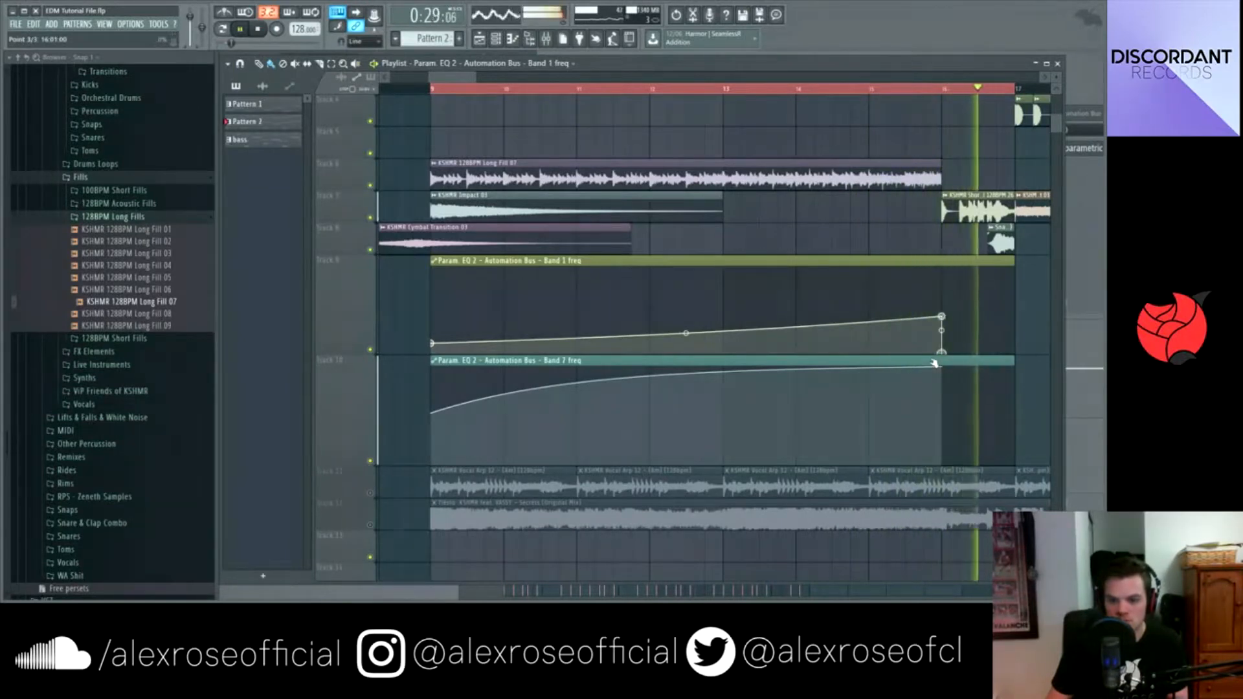
pyautogui.press('space')
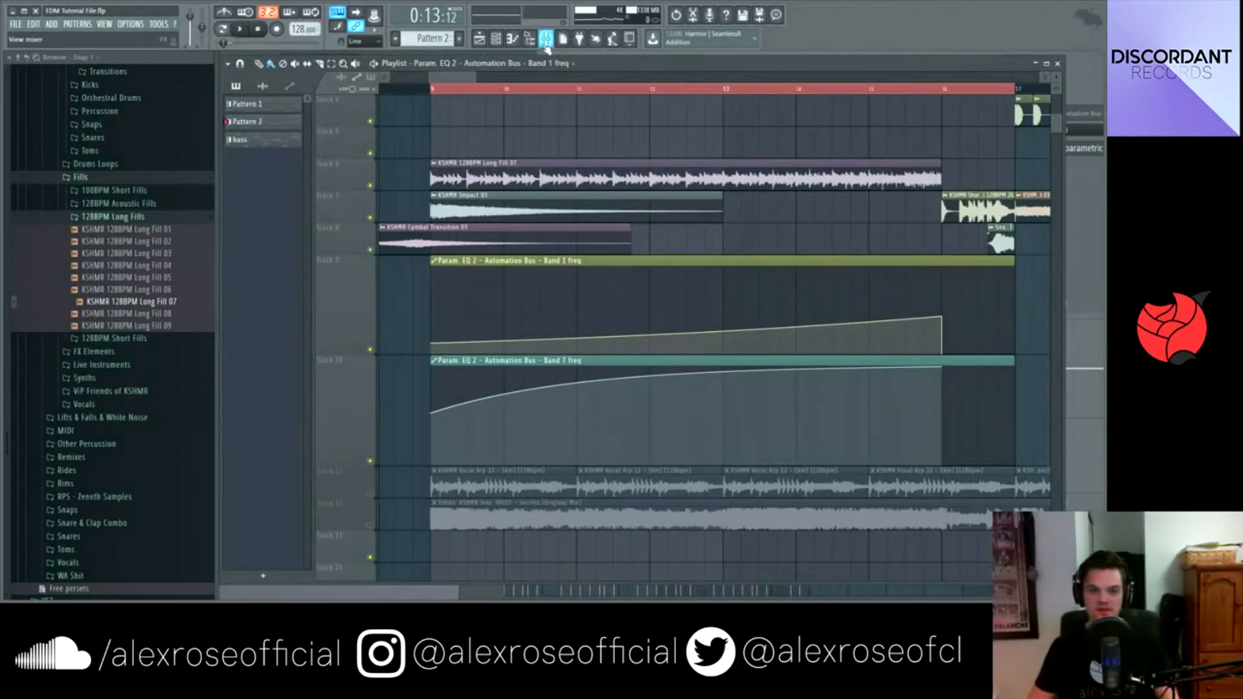
# Add Fruity Reeverb 2 ahead of the EQ on the Automation Bus and create automation clips for its wet and dry levels
pyautogui.press('F9')
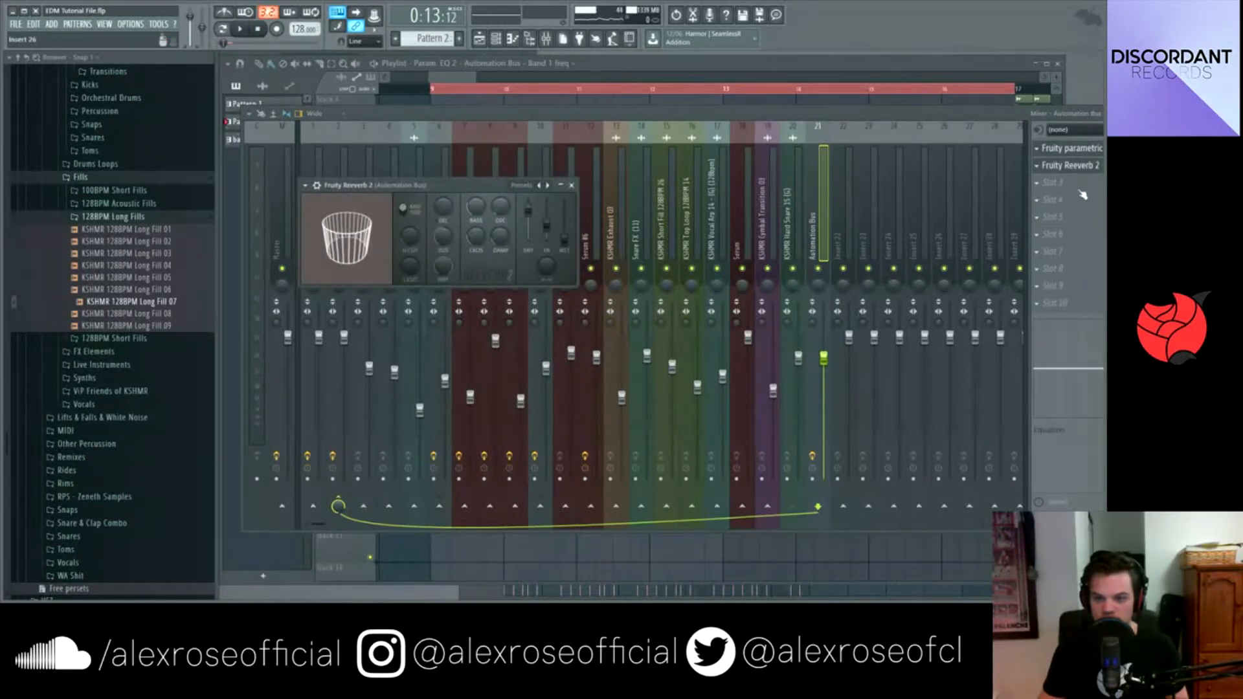
pyautogui.scroll(1, 1074, 168)
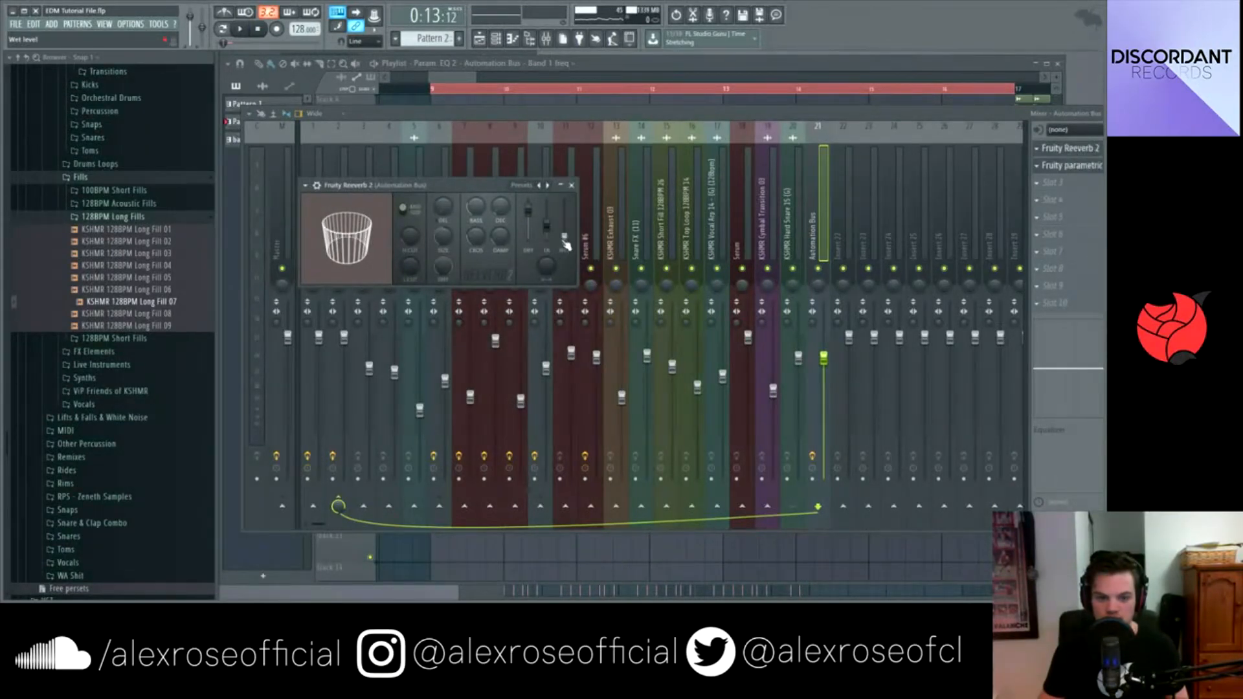
pyautogui.click(628, 316)
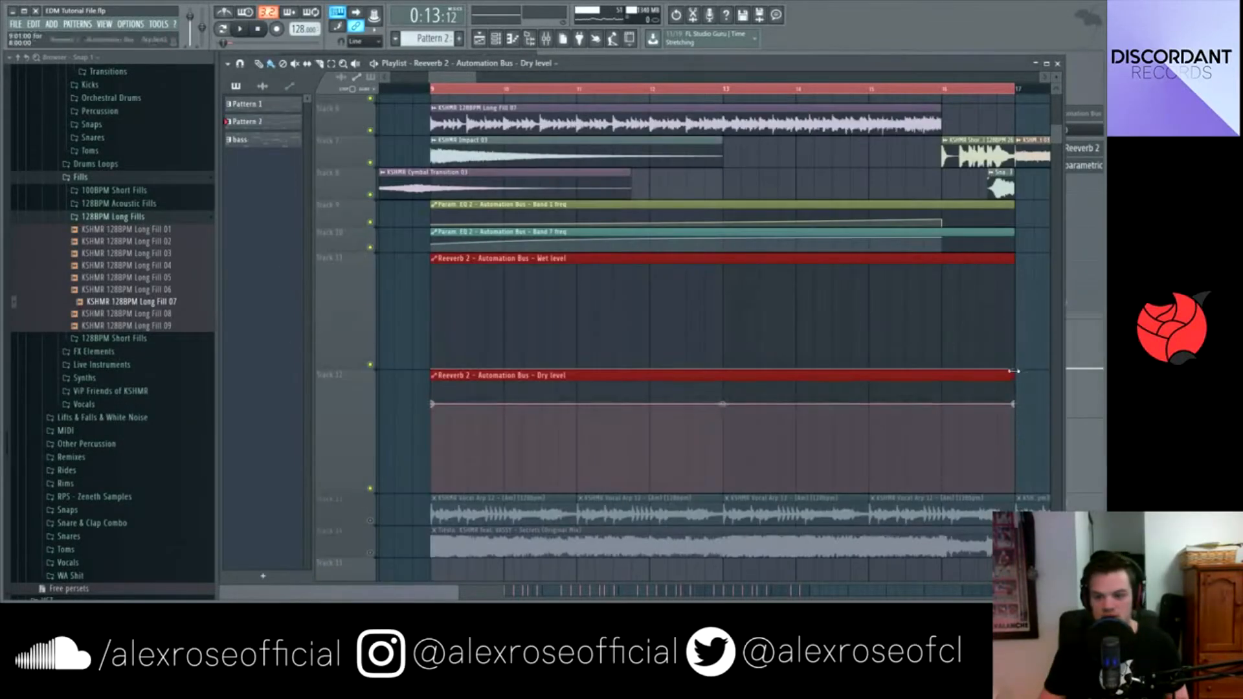
# Ramp the reverb's wet level from zero at bar 9 to maximum at bar 16, falling back to zero midway through bar 16
pyautogui.moveTo(1014, 370); pyautogui.dragTo(943, 264)
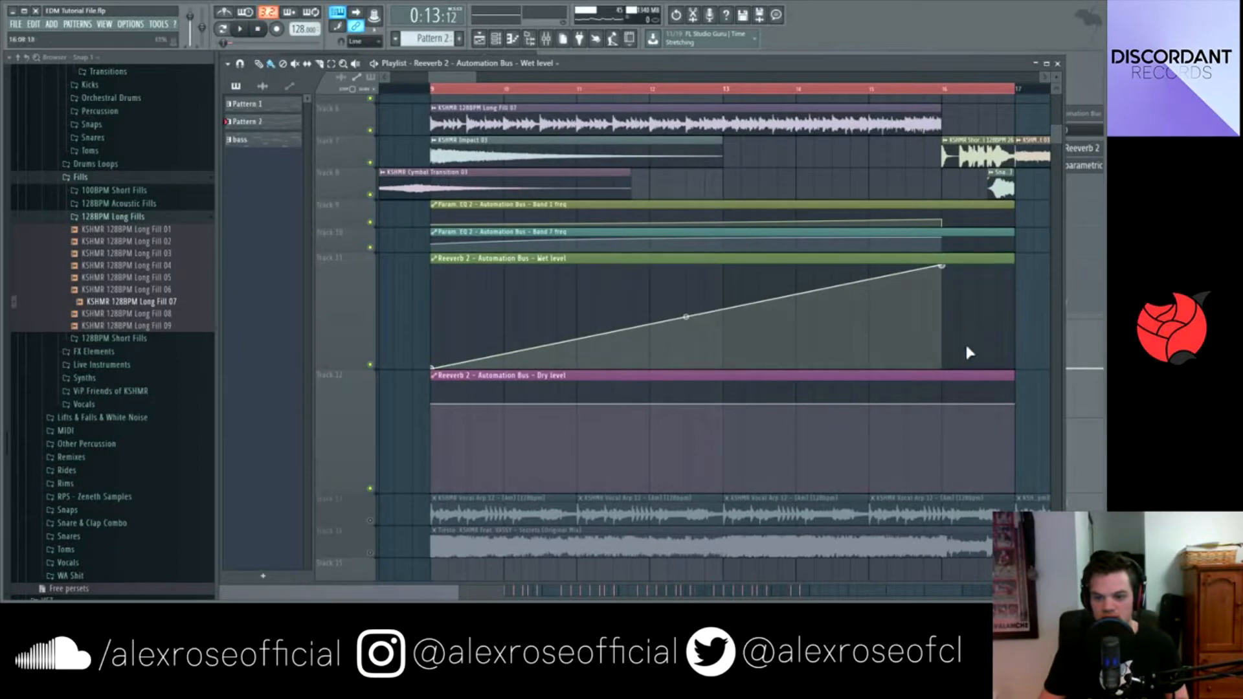
pyautogui.moveTo(942, 367); pyautogui.dragTo(978, 367)
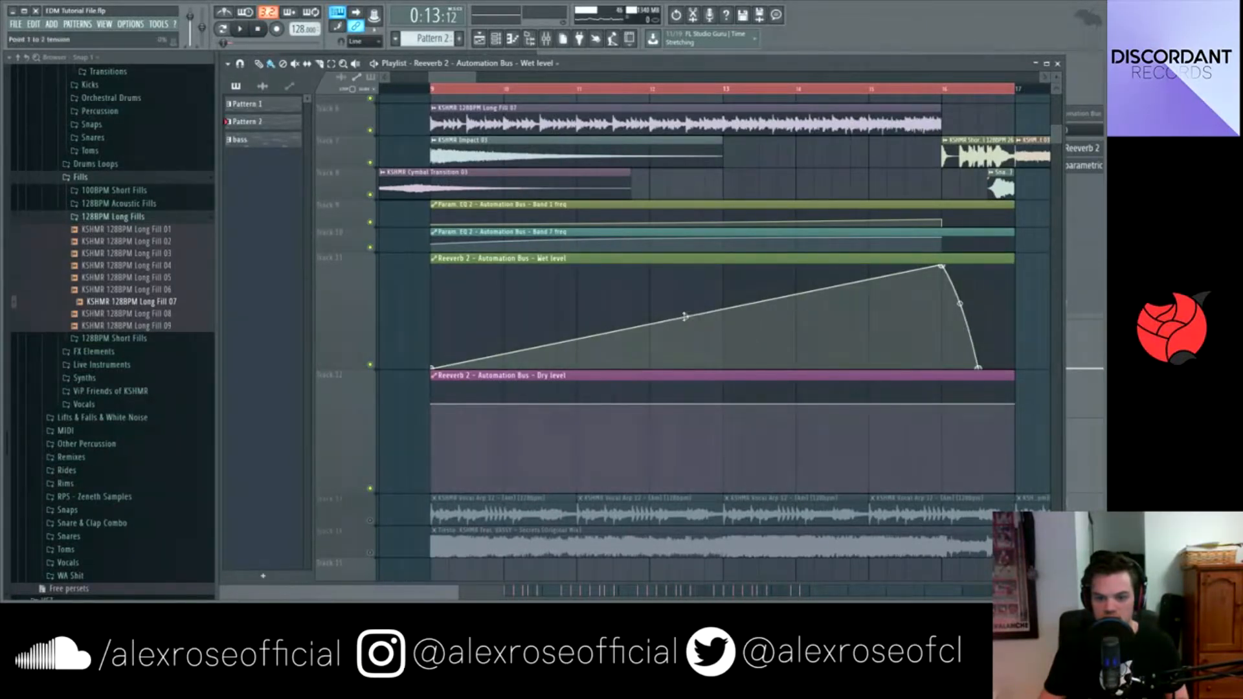
# Curve the wet-level rise with a lower peak, and shape the dry level as a shallow dip at bar 16, recovering midway through that bar
pyautogui.moveTo(685, 317); pyautogui.dragTo(685, 346)
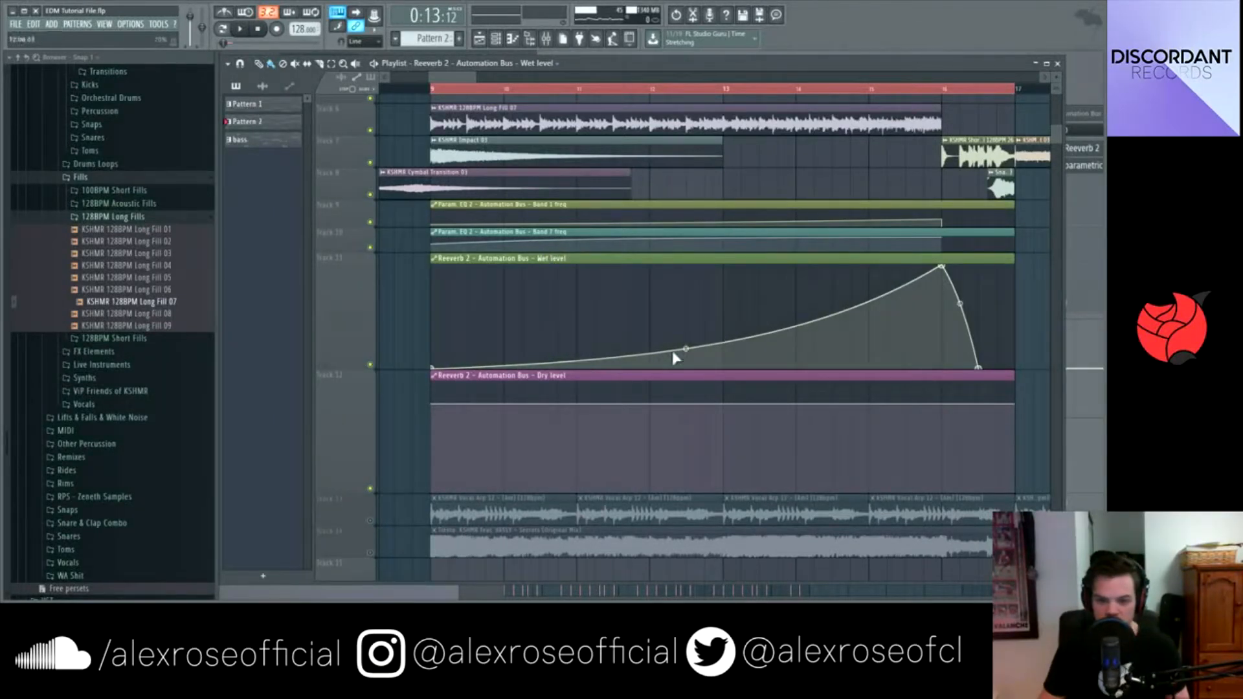
pyautogui.moveTo(1014, 404); pyautogui.dragTo(942, 472)
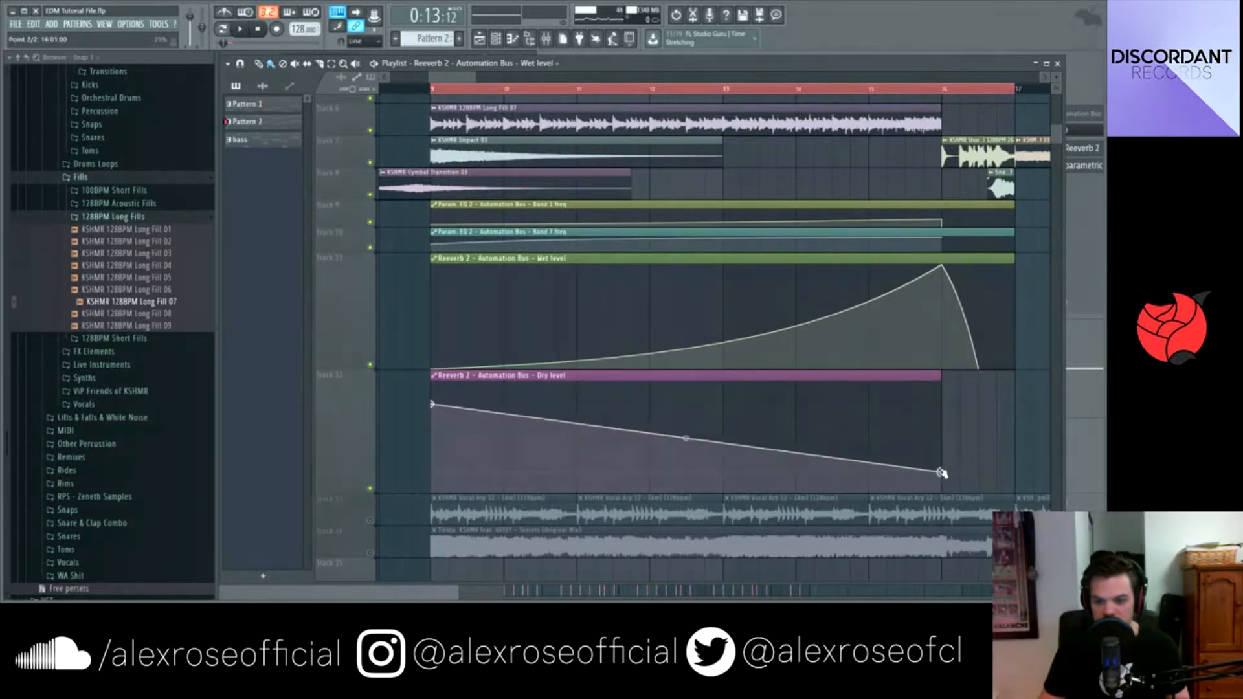
pyautogui.moveTo(941, 375); pyautogui.dragTo(1014, 381)
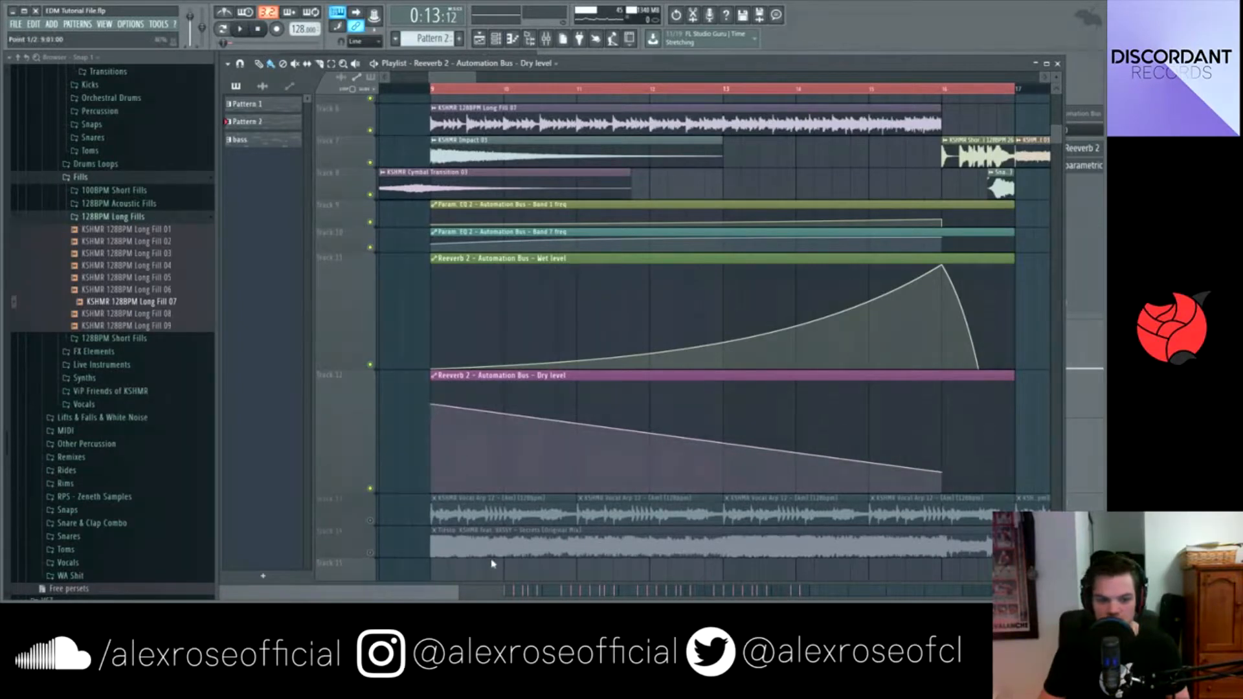
pyautogui.rightClick(978, 426)
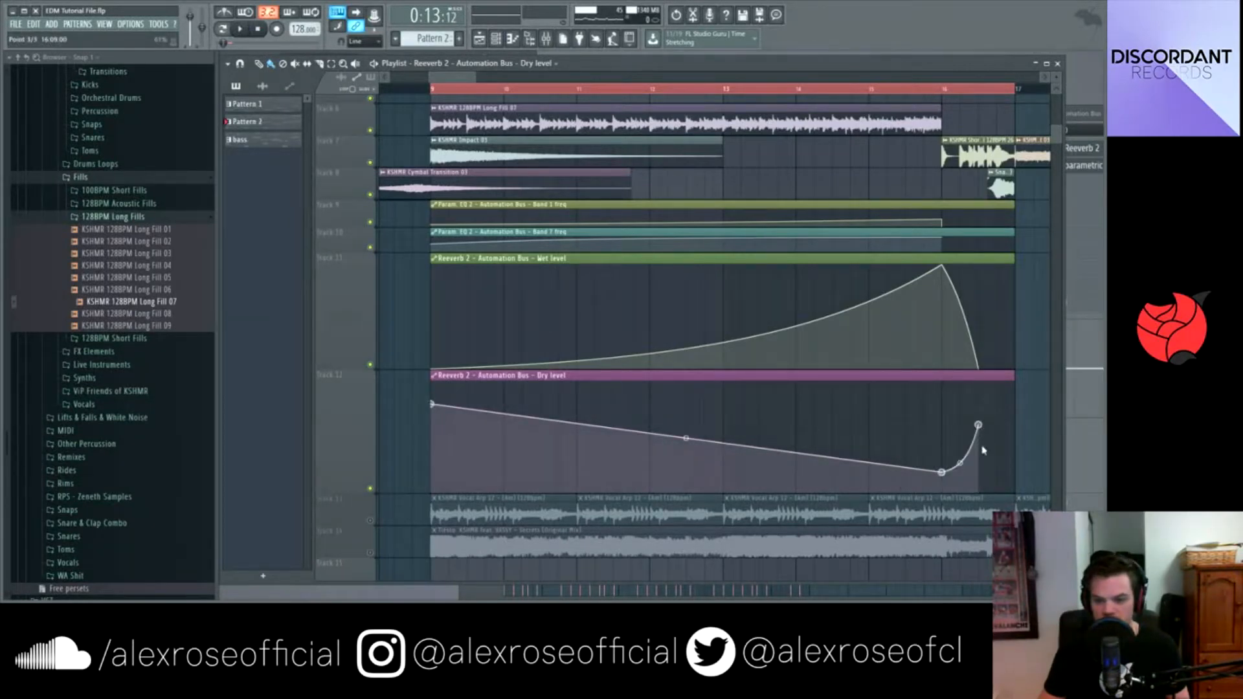
pyautogui.moveTo(686, 439); pyautogui.dragTo(686, 435)
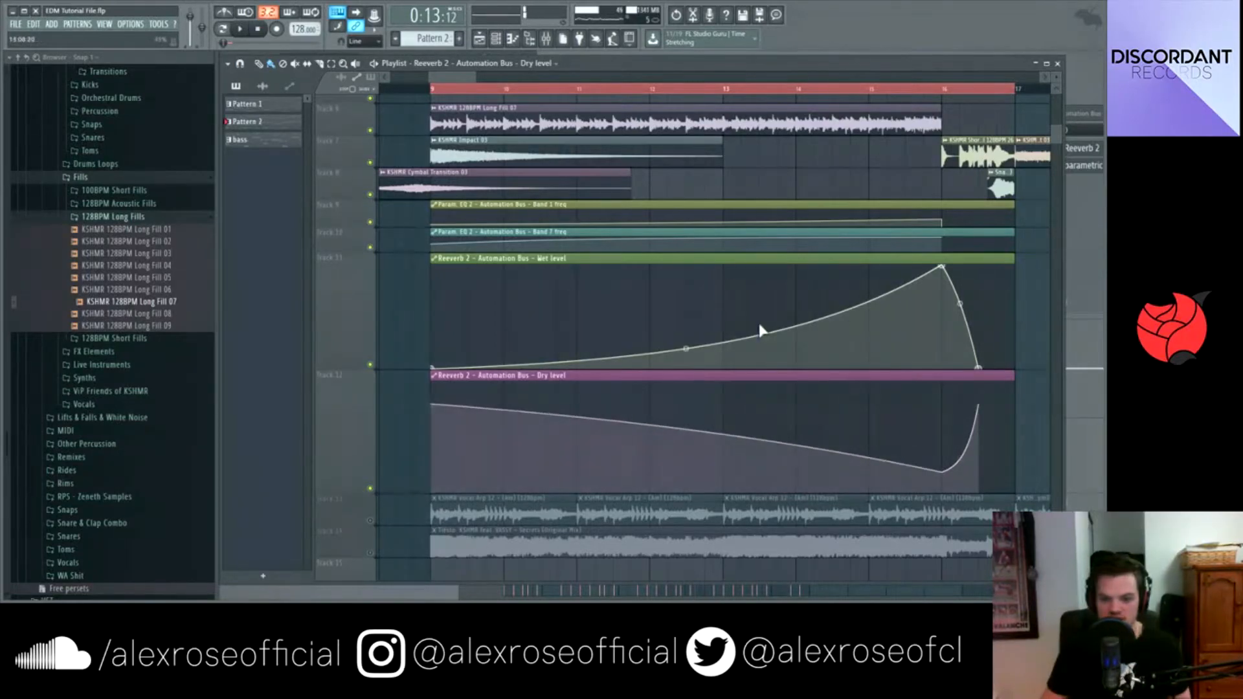
pyautogui.moveTo(942, 266); pyautogui.dragTo(943, 292)
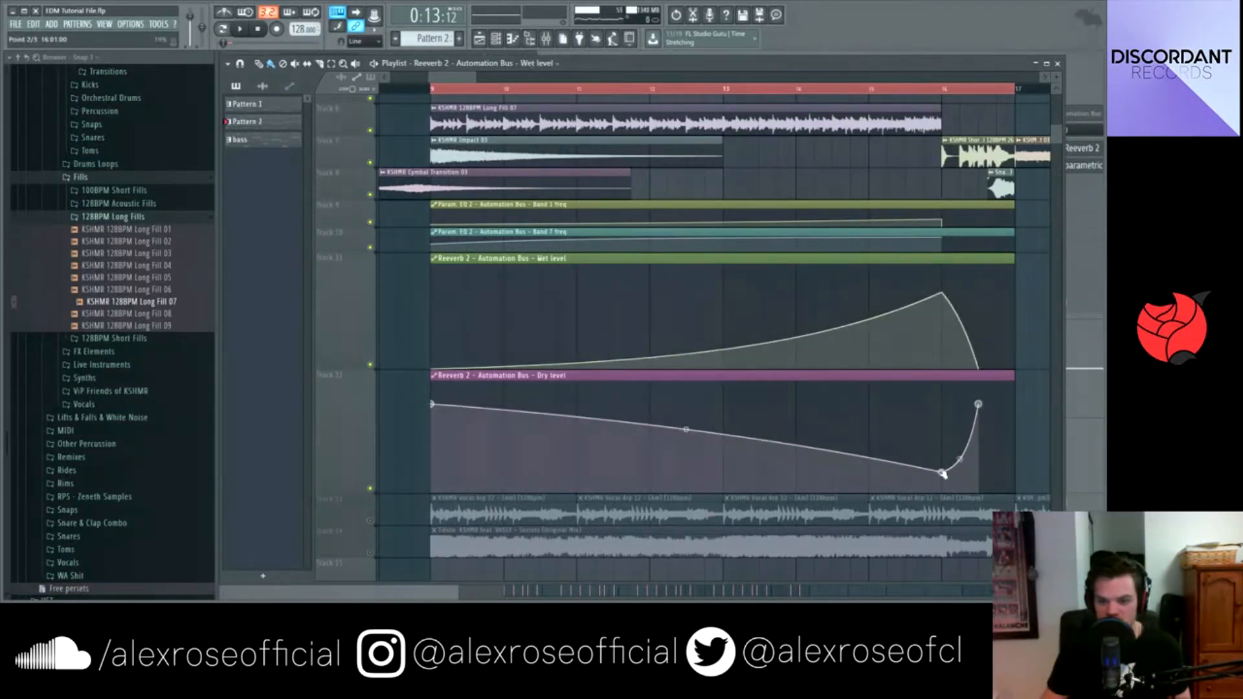
pyautogui.moveTo(943, 473); pyautogui.dragTo(944, 430)
# Move Fruity Reeverb 2 to slot 2 on the Automation Bus and load Sausage Fattener on the KSHMR Hard Snare track
pyautogui.press('F9')
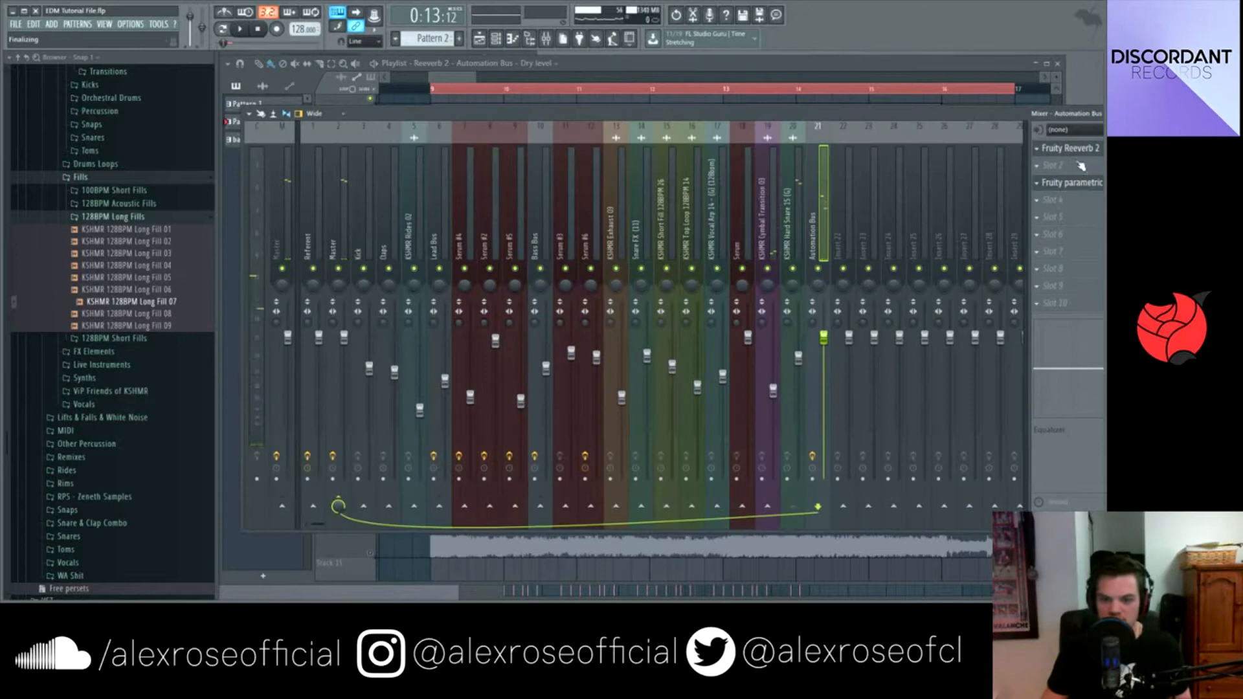
pyautogui.moveTo(1078, 155); pyautogui.dragTo(1079, 166)
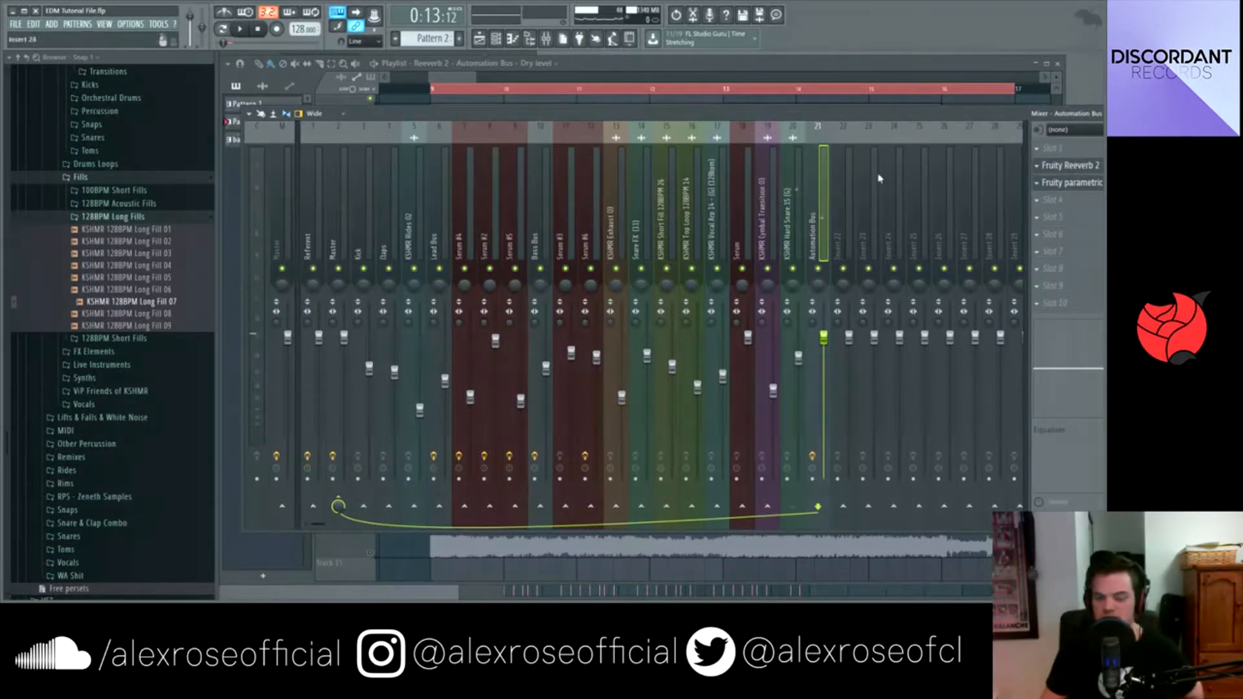
pyautogui.click(795, 222)
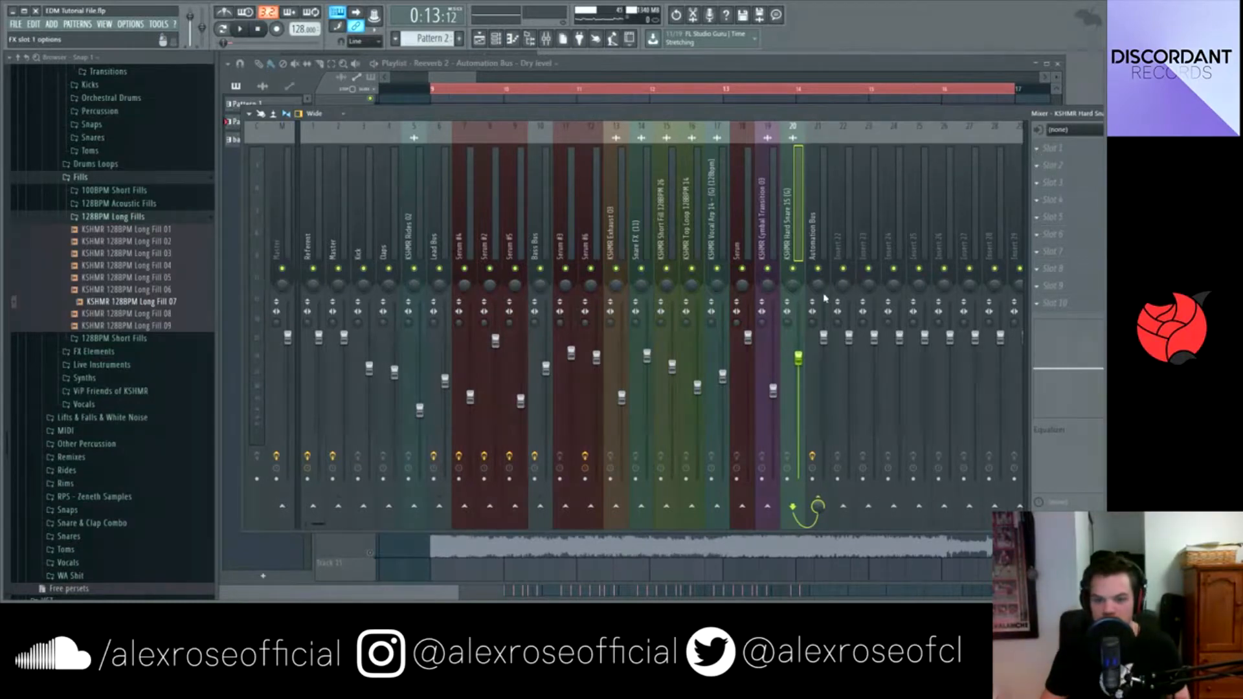
pyautogui.click(518, 92)
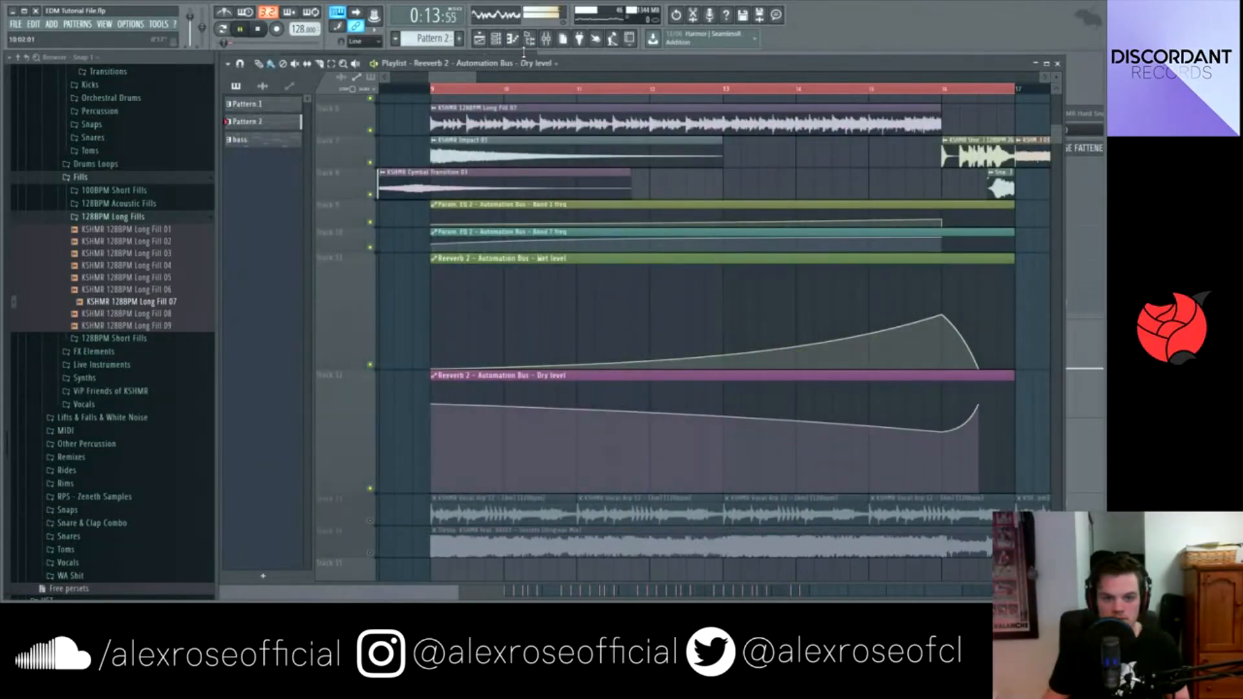
# Play the build-up while checking mixer levels, raise the wet-level peak at bar 16 to about two-thirds, and lower the dry-level dip slightly
pyautogui.click(545, 38)
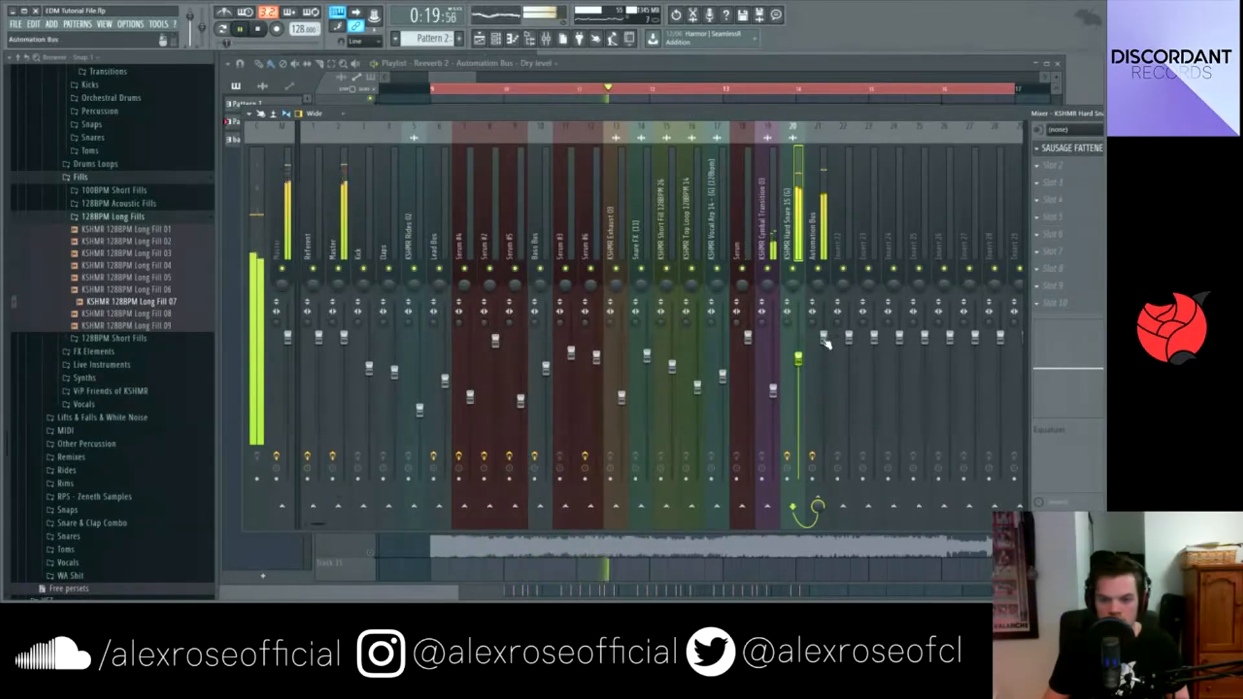
pyautogui.press('F5')
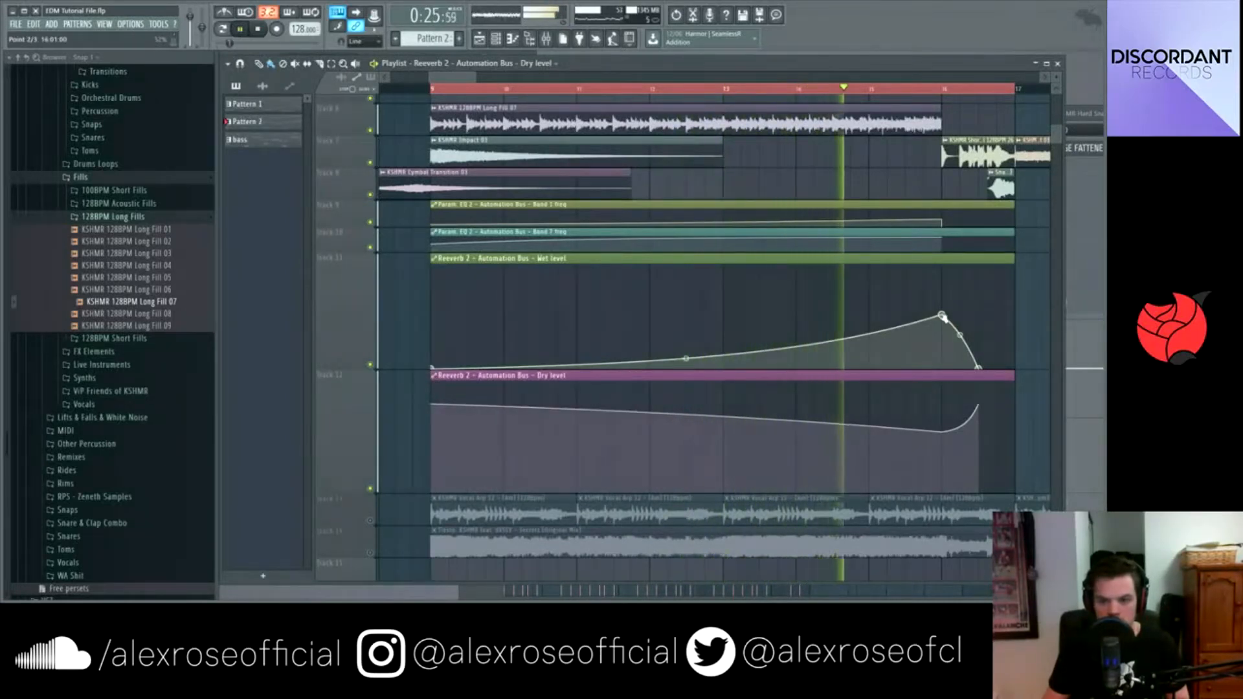
pyautogui.moveTo(944, 318); pyautogui.dragTo(945, 301)
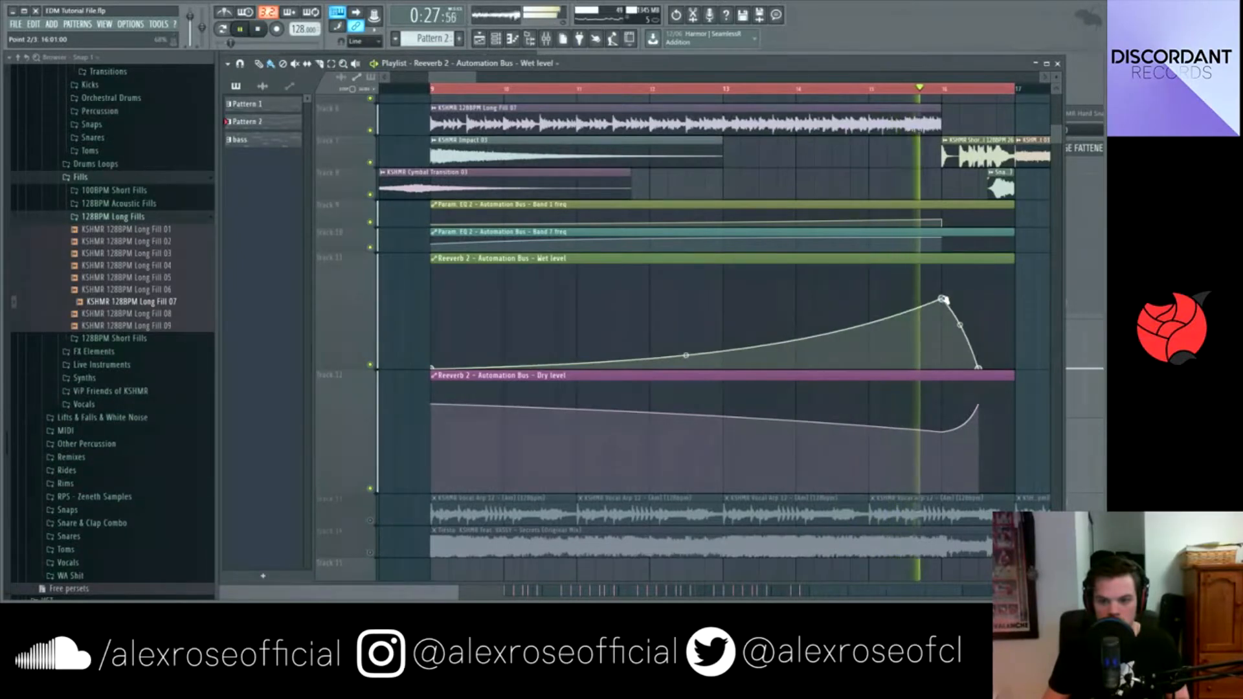
pyautogui.moveTo(945, 433); pyautogui.dragTo(944, 437)
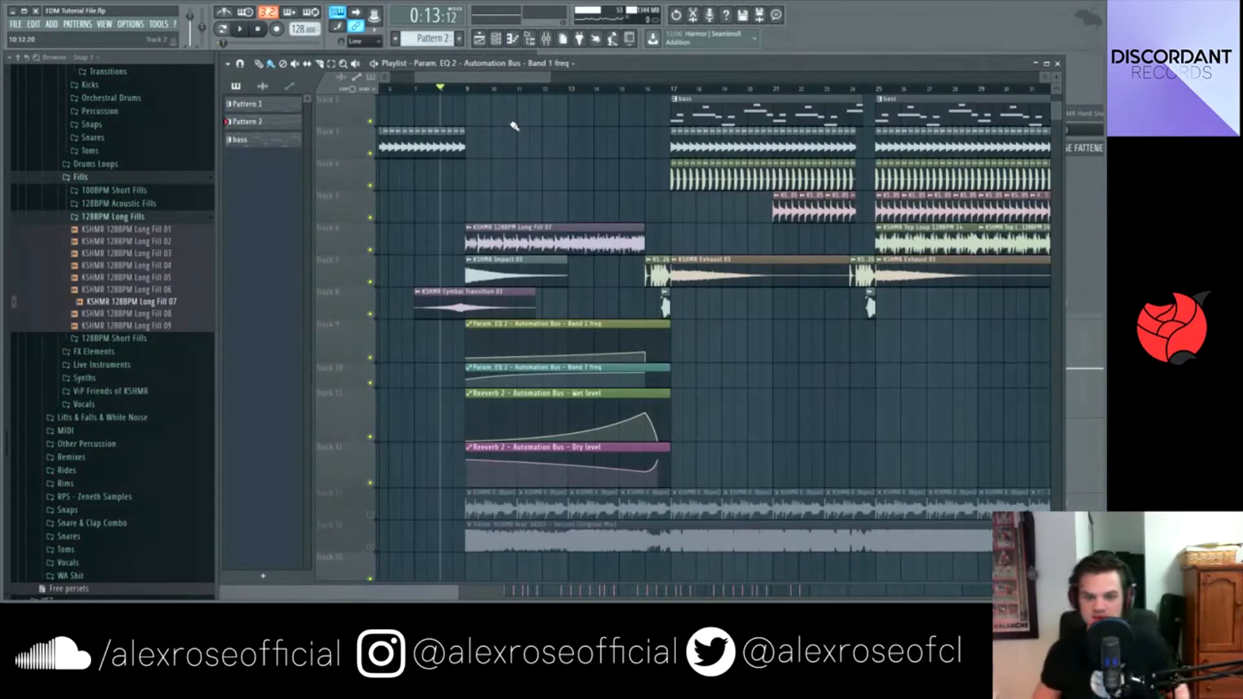
# Copy the Pattern 2 clip to bar 9 on the first track, trimmed to end at bar 16
pyautogui.scroll(1, 557, 156)
pyautogui.moveTo(701, 110); pyautogui.dragTo(495, 111)
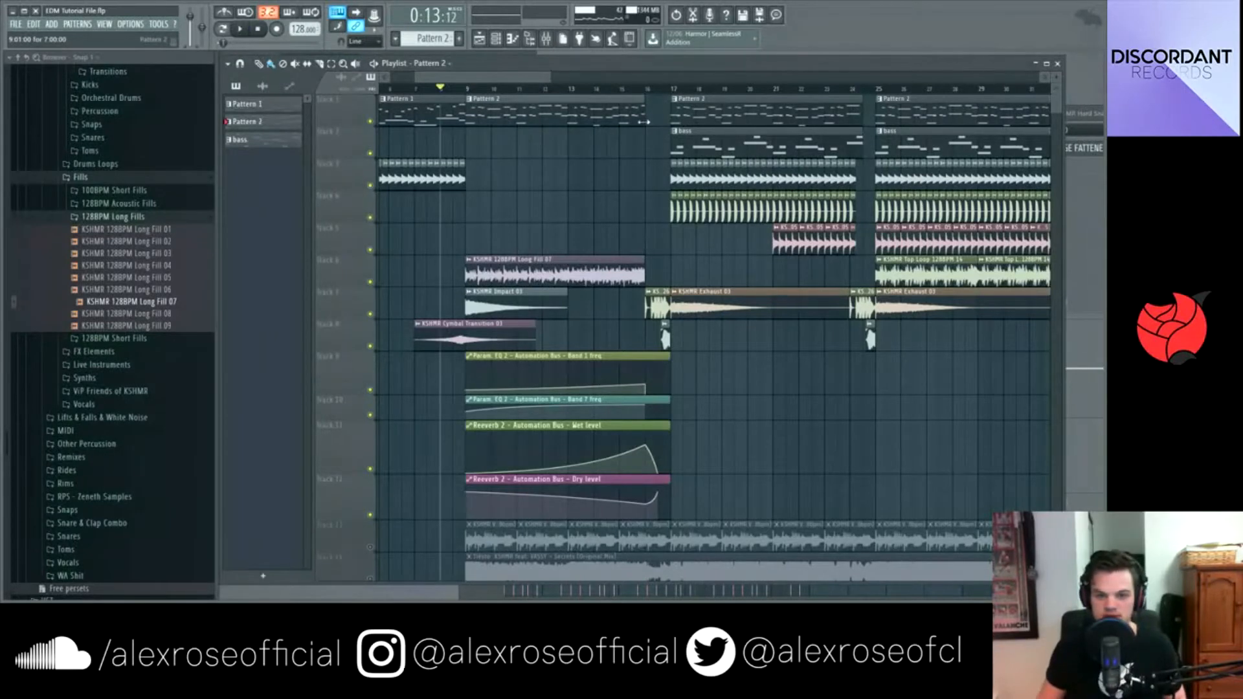
# Route the Lead Bus to the Automation Bus instead of the Master track and play the build-up up to the drop
pyautogui.click(546, 38)
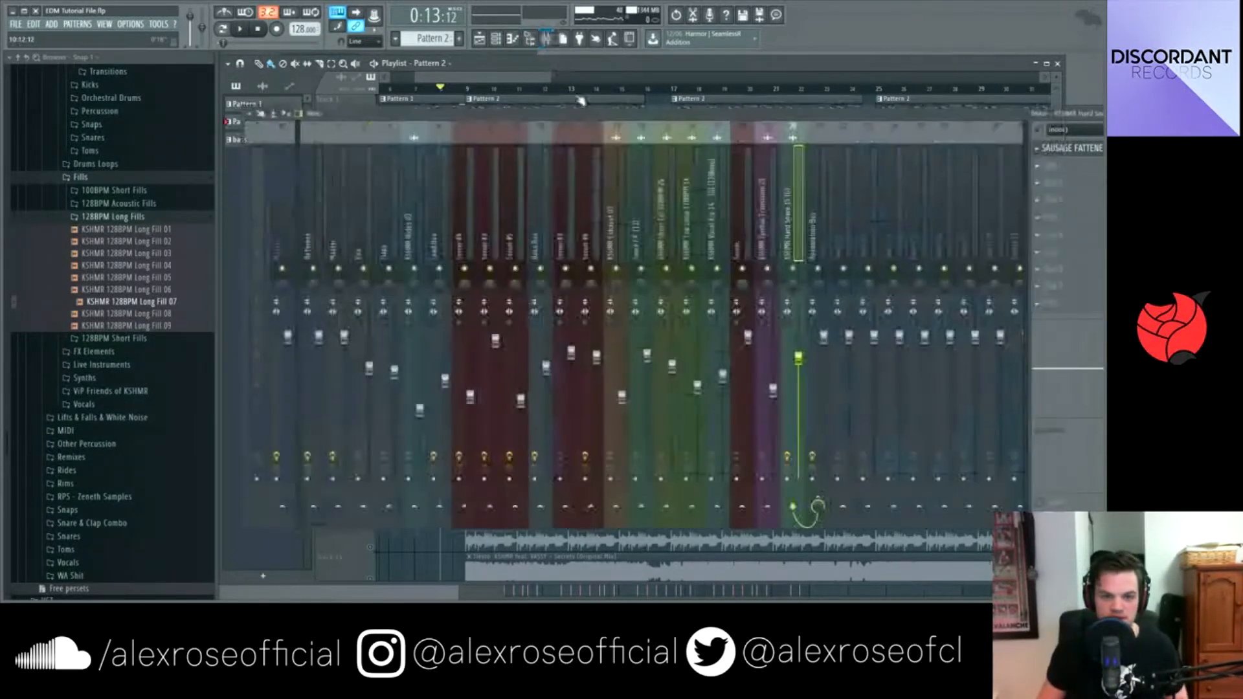
pyautogui.click(444, 240)
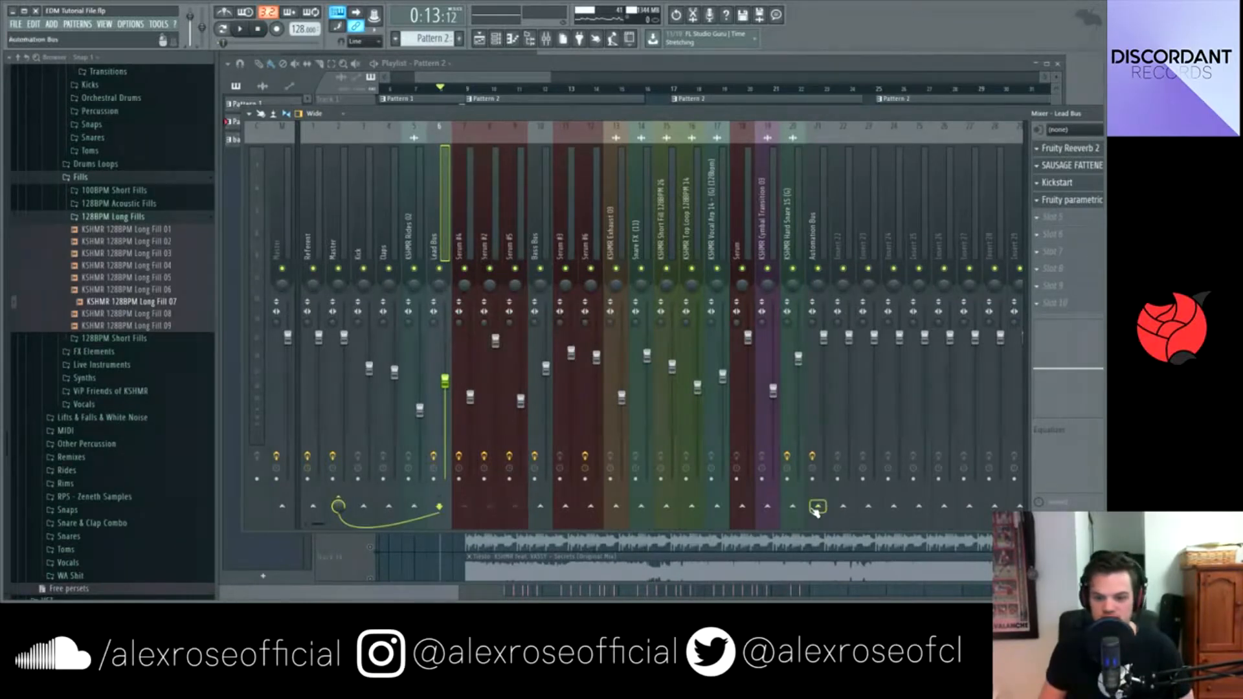
pyautogui.moveTo(819, 530); pyautogui.dragTo(817, 524)
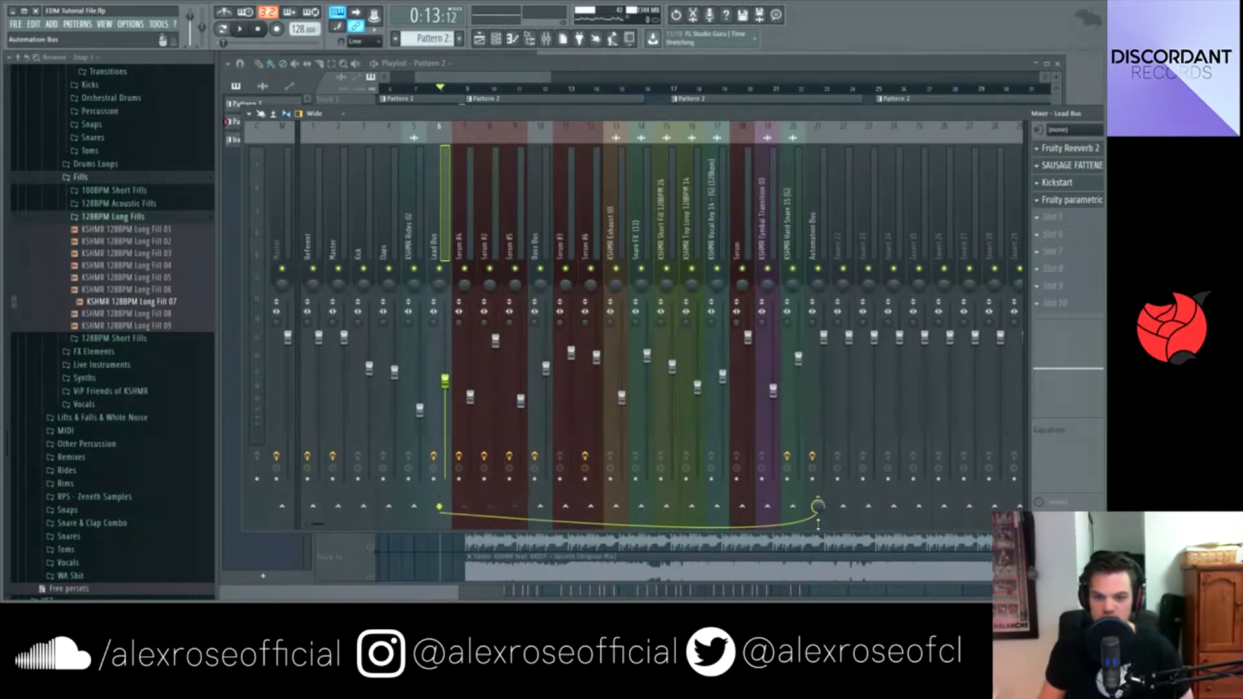
pyautogui.click(335, 204)
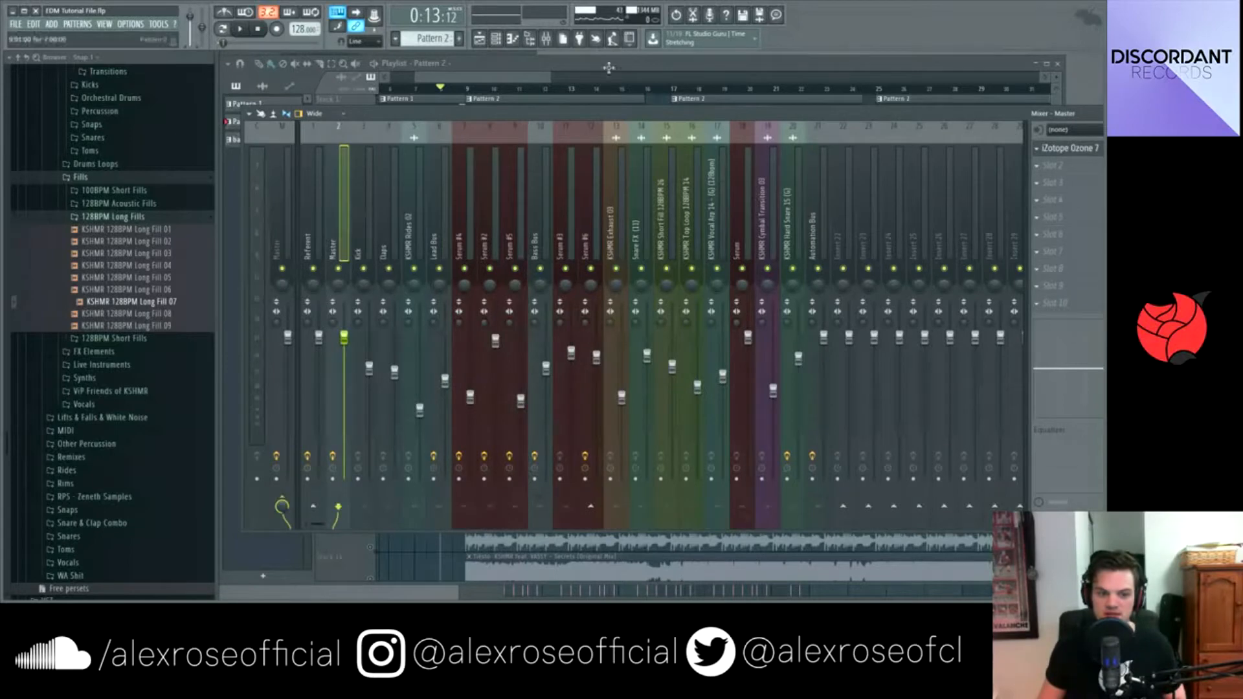
pyautogui.click(646, 71)
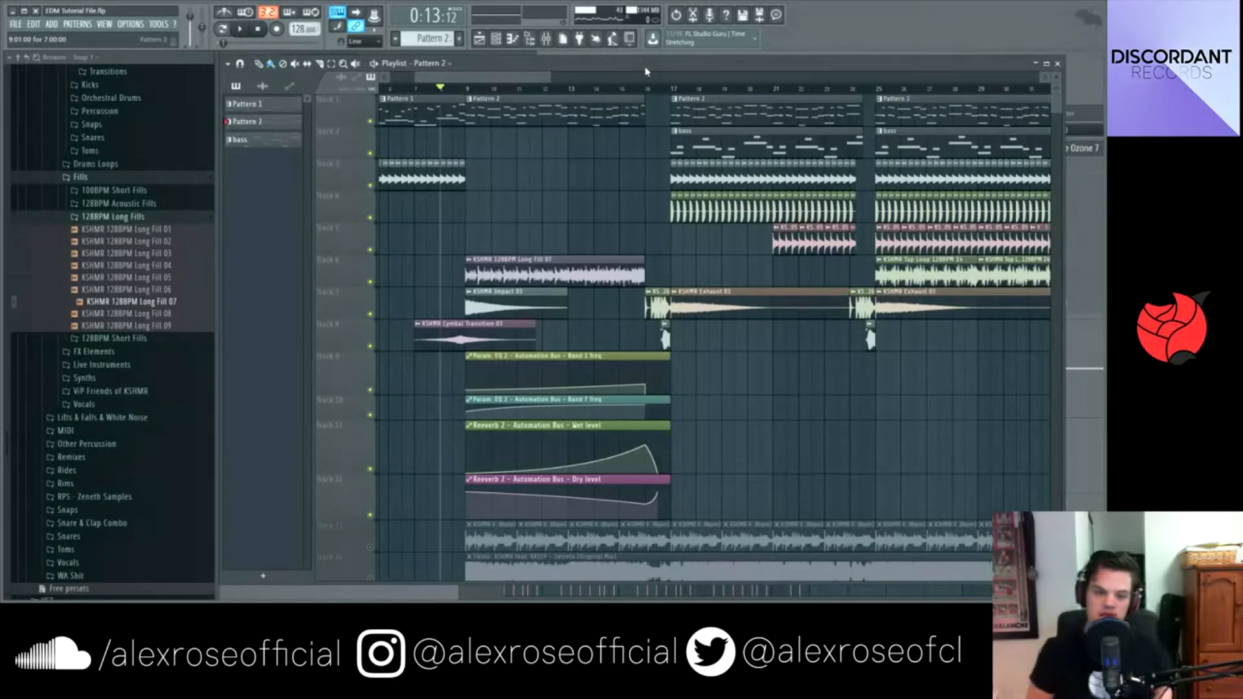
pyautogui.press('space')
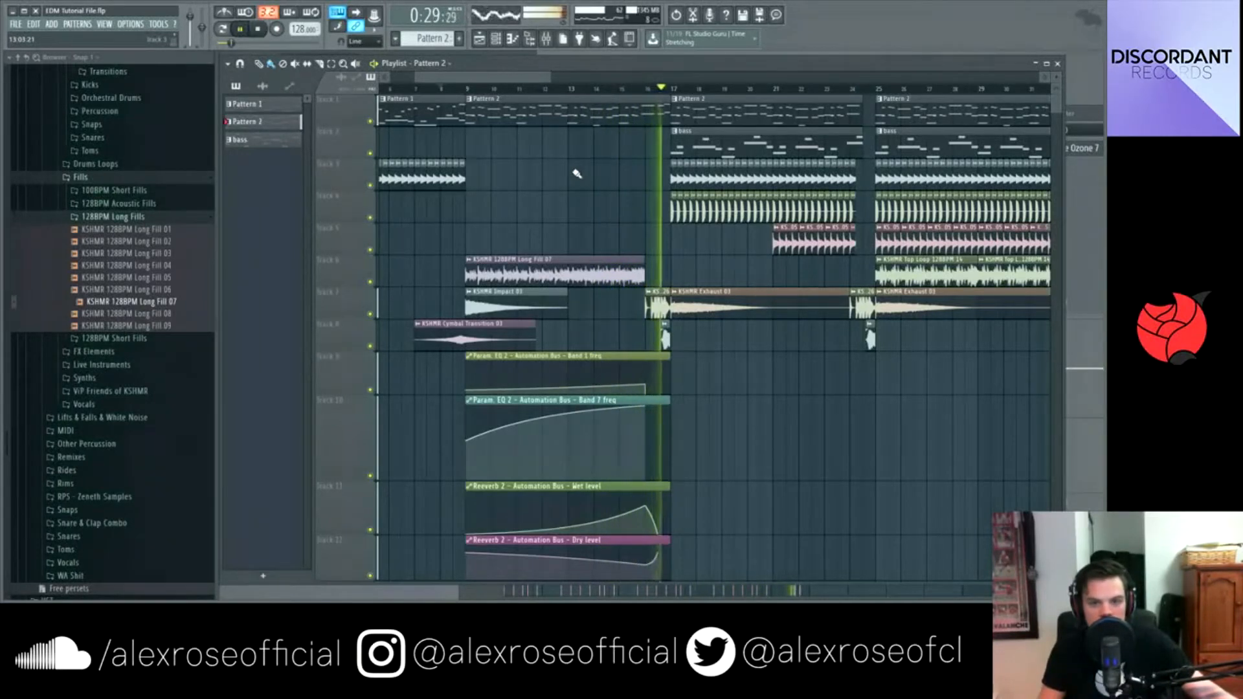
pyautogui.press('space')
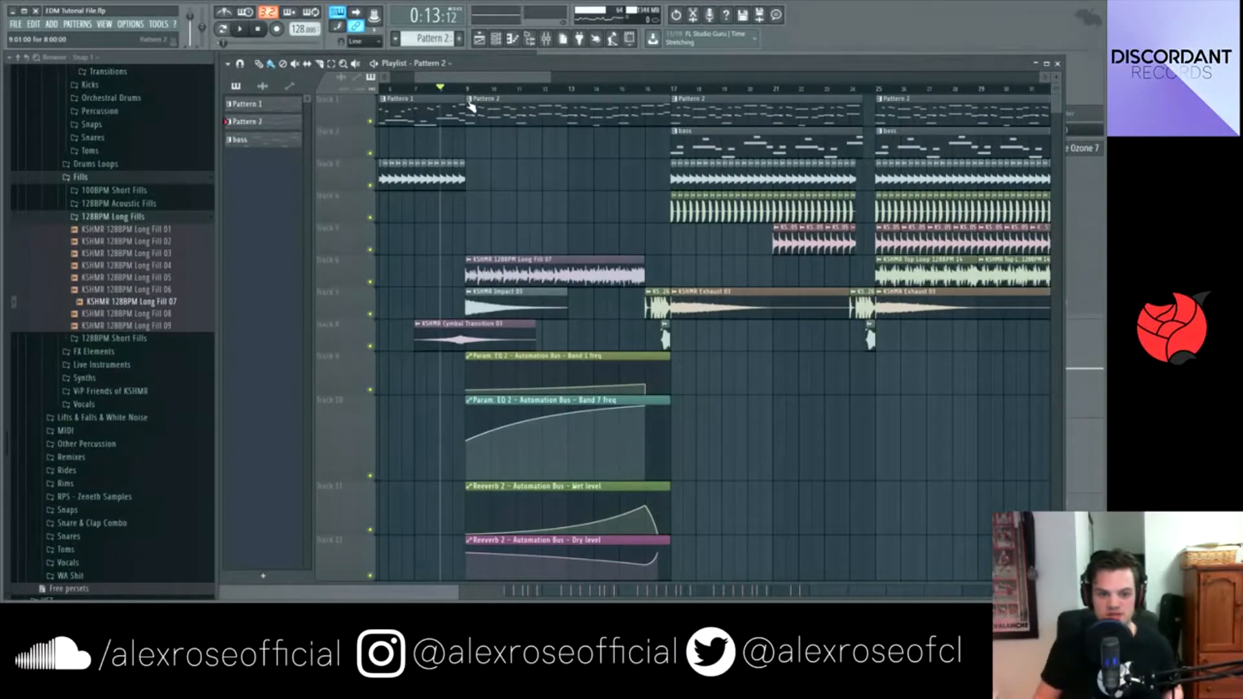
# Make the build-up's lead a separate Pattern 3 and cut its Serum #4 and Serum #5 notes
pyautogui.click(496, 38)
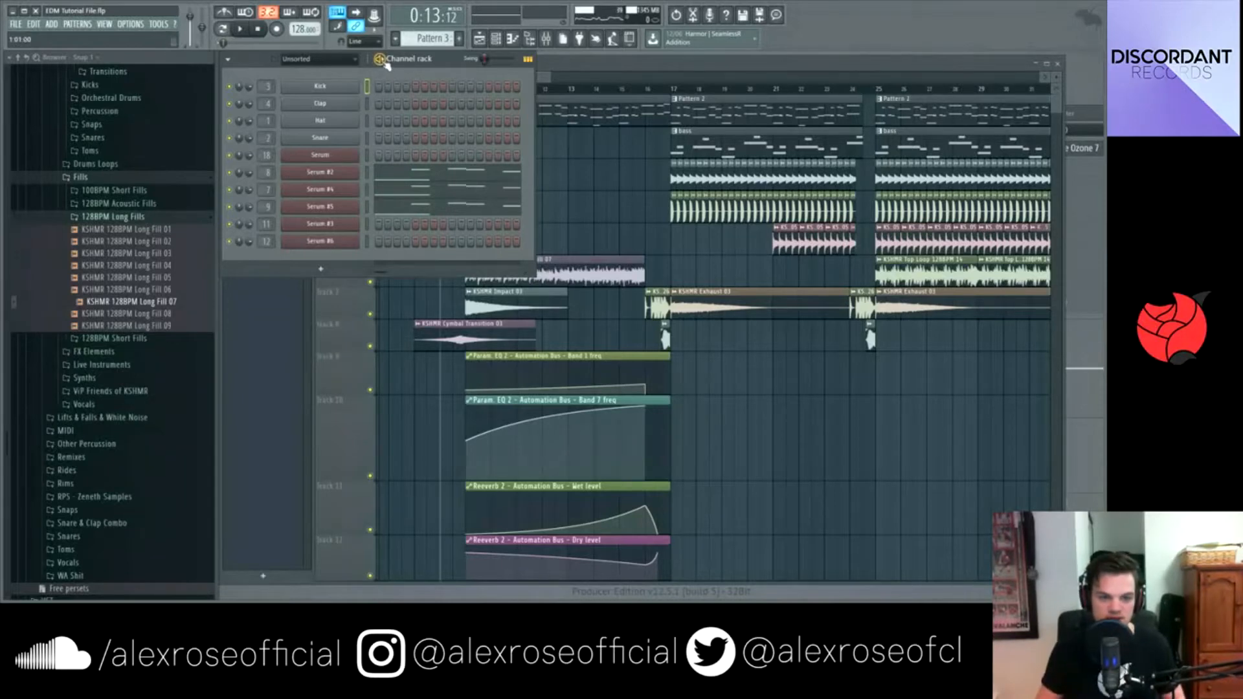
pyautogui.press('space')
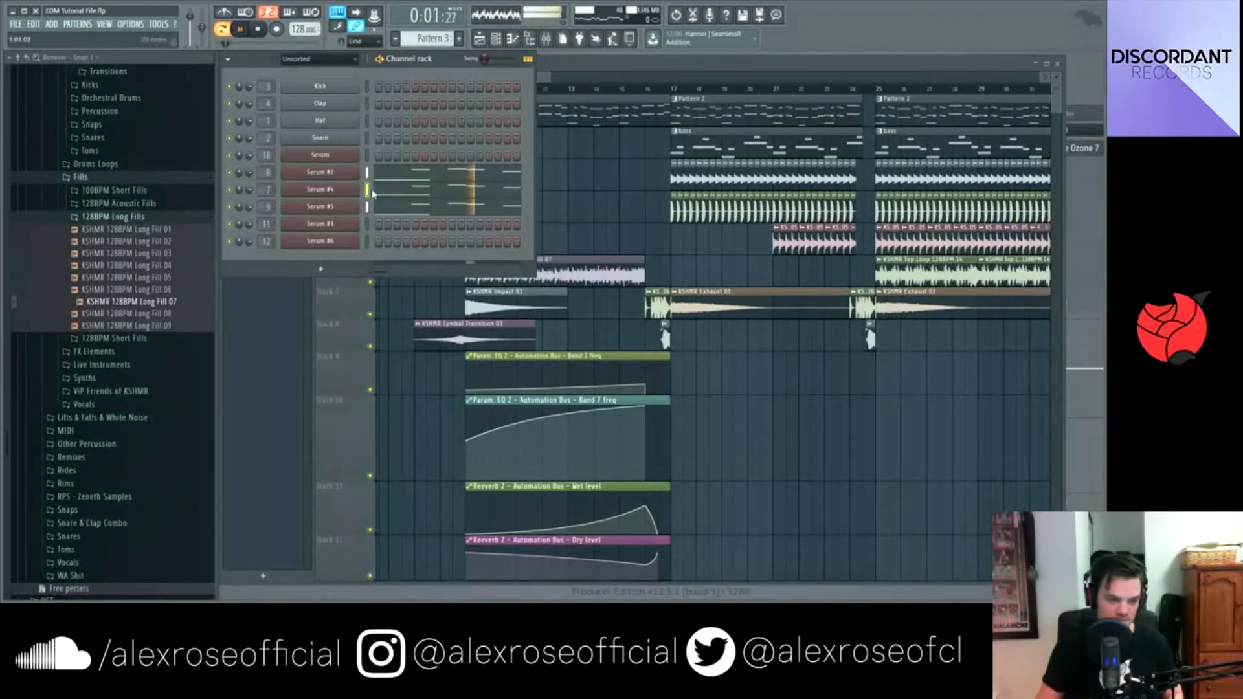
pyautogui.hotkey('ctrl', 'x')
pyautogui.hotkey('ctrl', 'x')
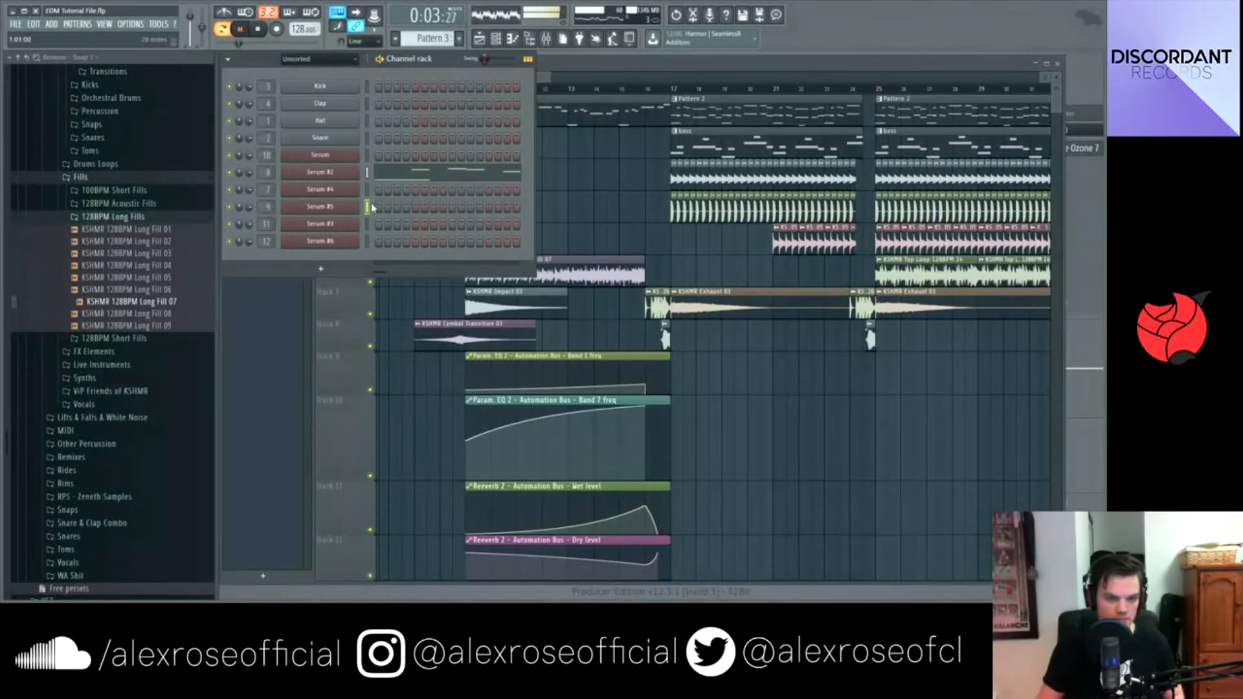
# Rewrite the Serum #2 melody from bar 5 as a repeated single pitch speeding up from half notes to quarter notes to eighth notes
pyautogui.click(419, 181)
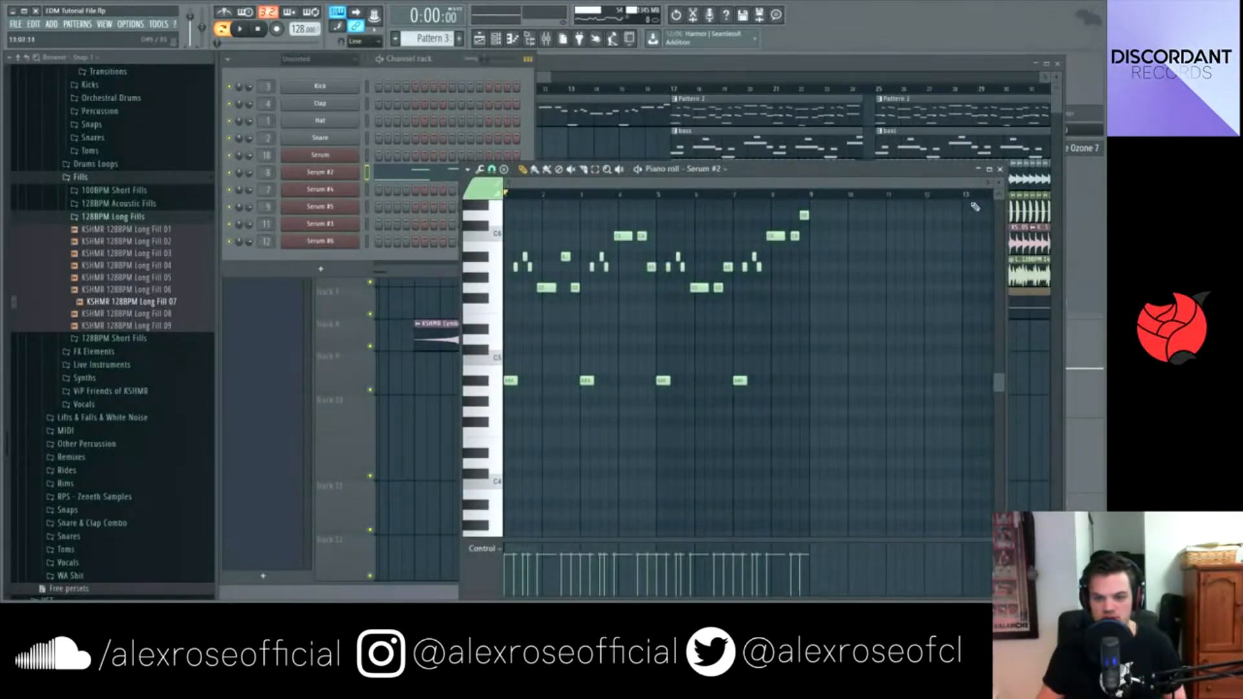
pyautogui.moveTo(979, 188); pyautogui.dragTo(867, 186)
pyautogui.click(649, 197)
pyautogui.press('space')
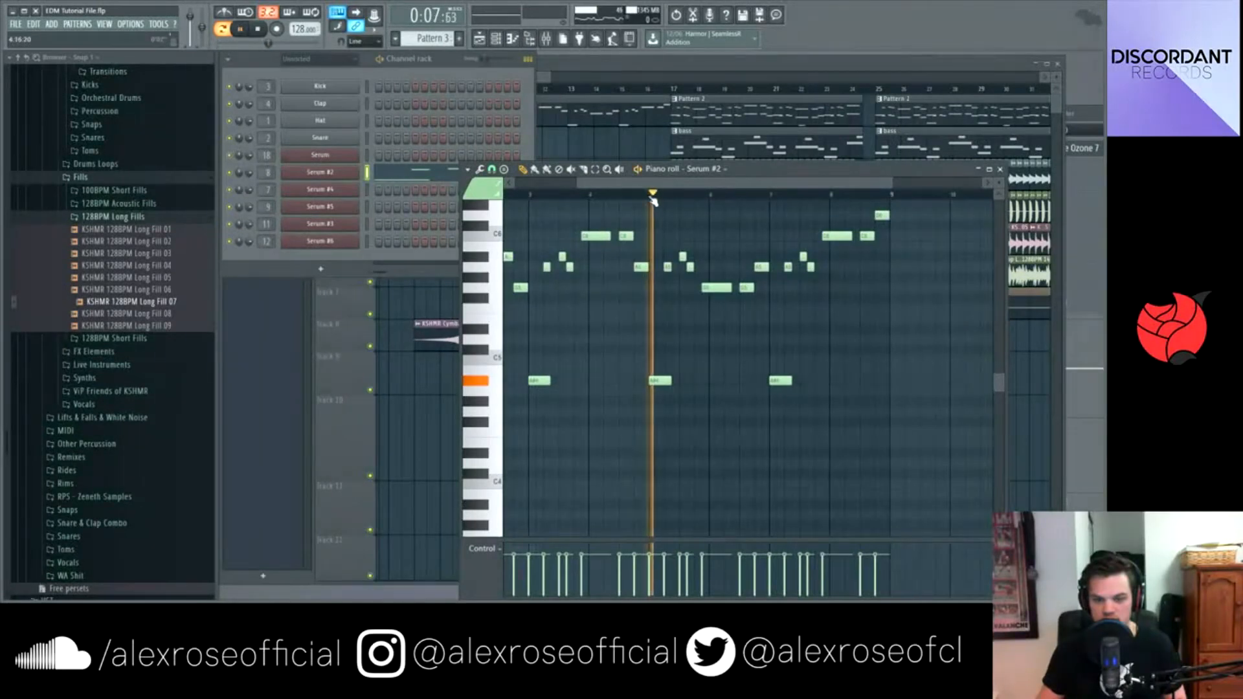
pyautogui.press('space')
pyautogui.moveTo(595, 193); pyautogui.dragTo(655, 208)
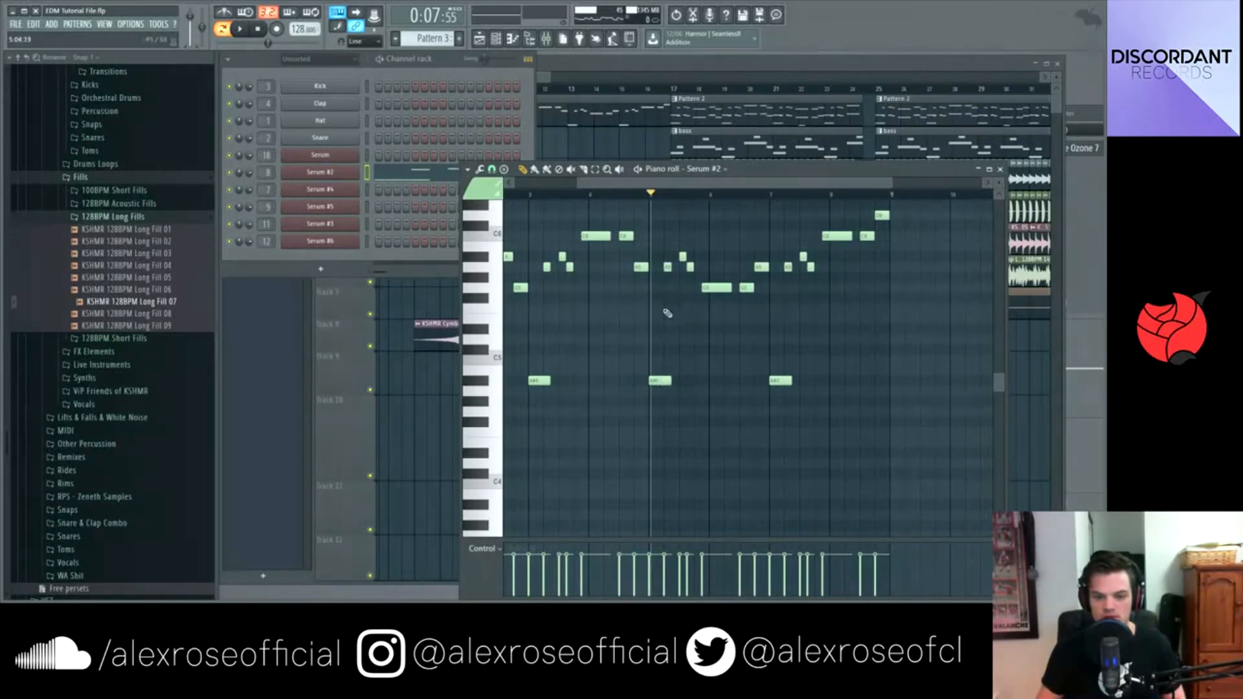
pyautogui.moveTo(668, 270); pyautogui.dragTo(654, 269)
pyautogui.moveTo(765, 184); pyautogui.dragTo(813, 195)
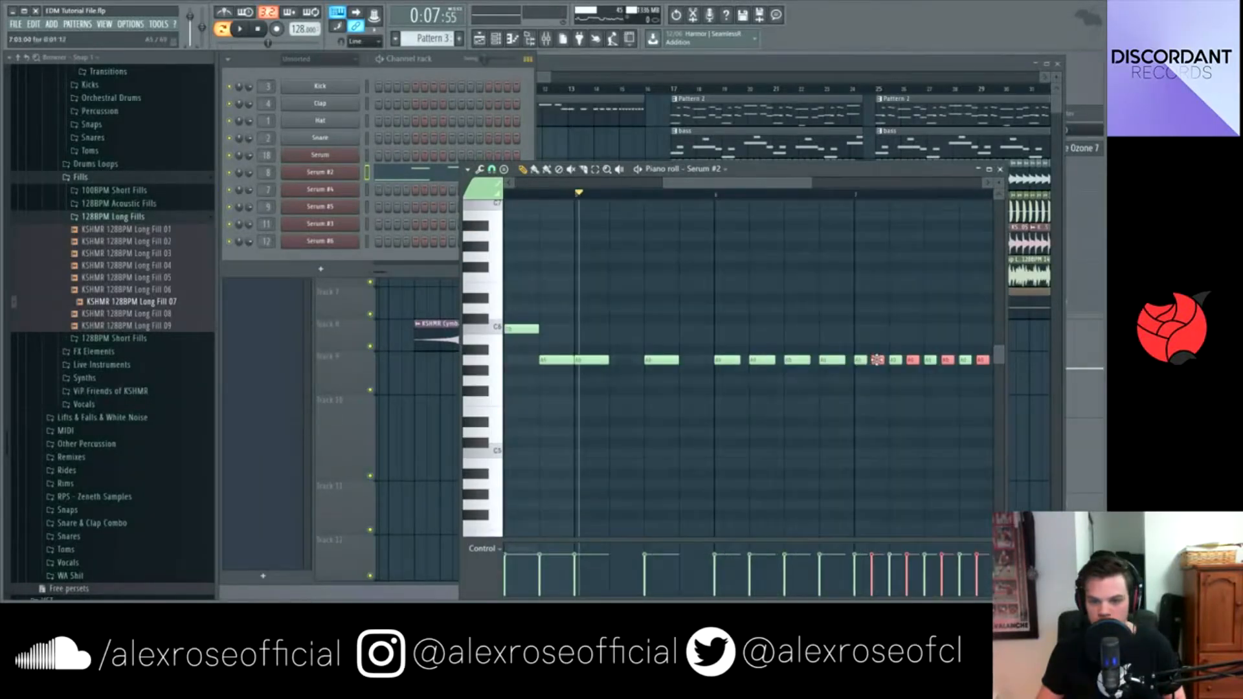
pyautogui.press('space')
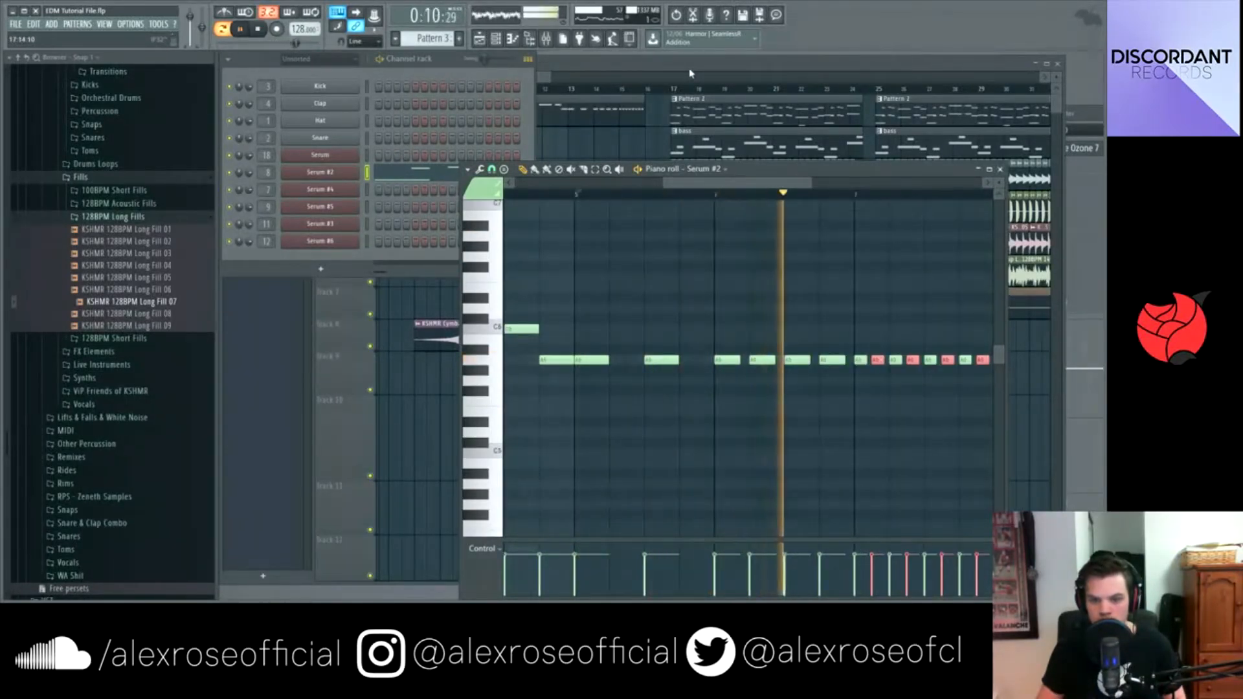
pyautogui.moveTo(722, 192); pyautogui.dragTo(767, 180)
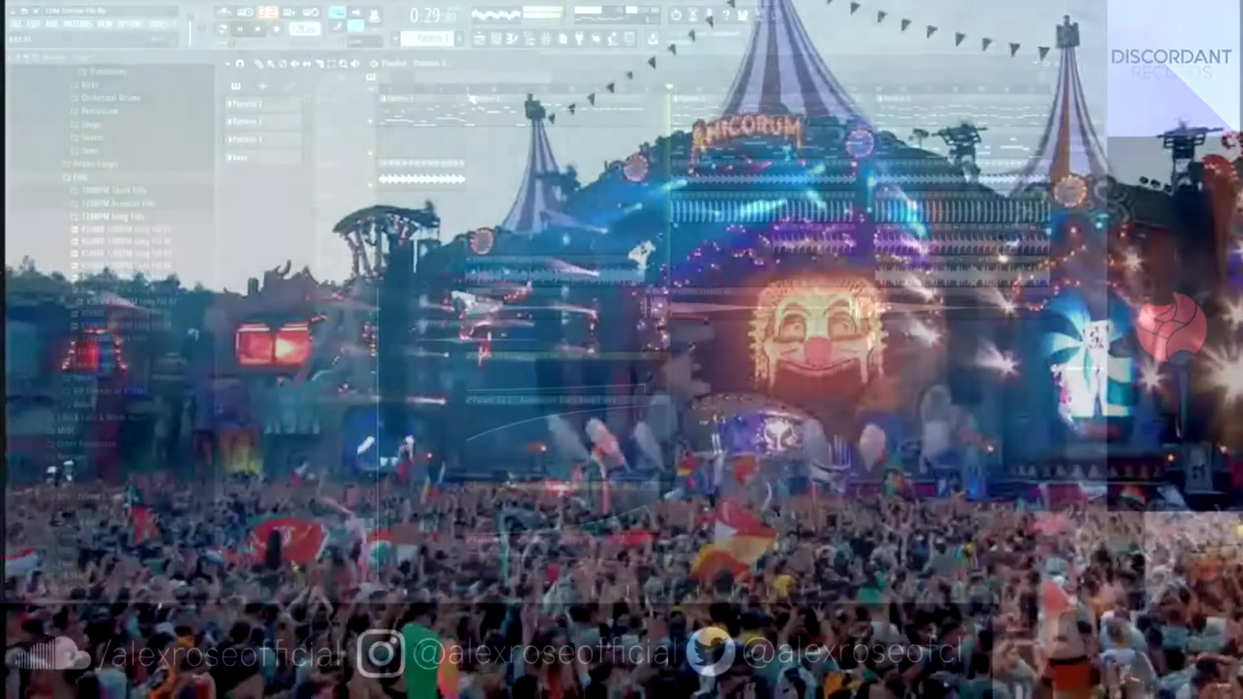
# Stop playback, move the song position to bar 13 and raise Serum #2's upward pitch bend range
pyautogui.press('space')
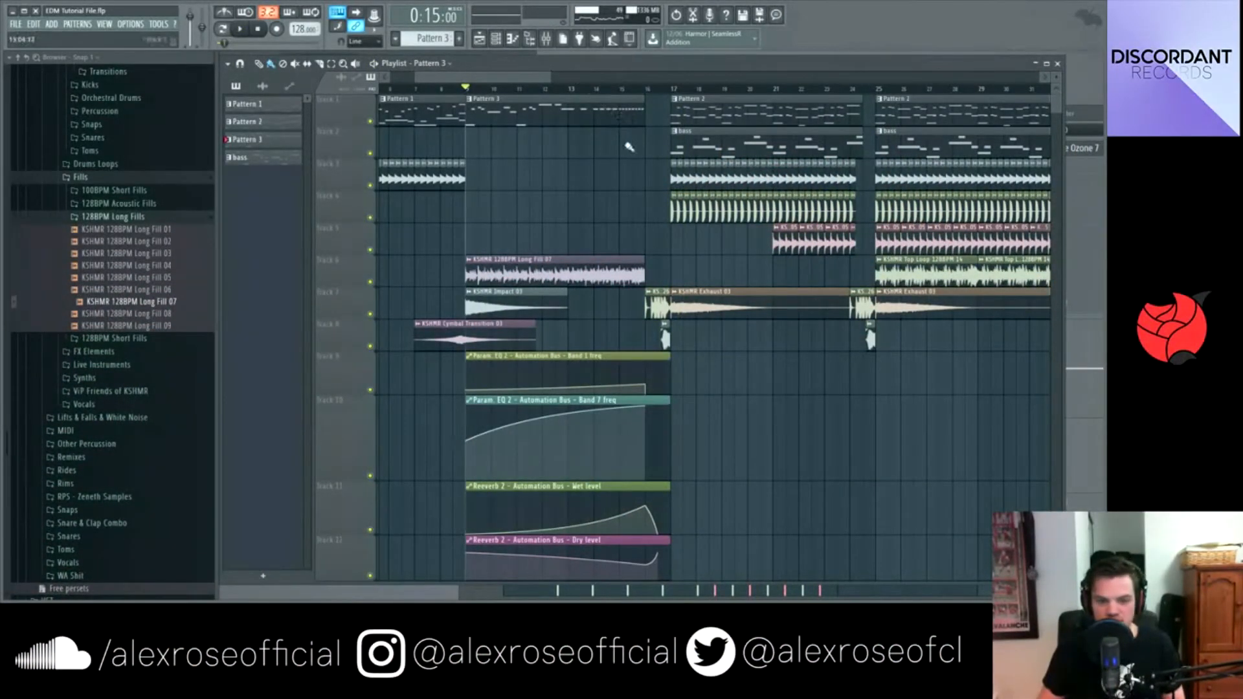
pyautogui.click(582, 90)
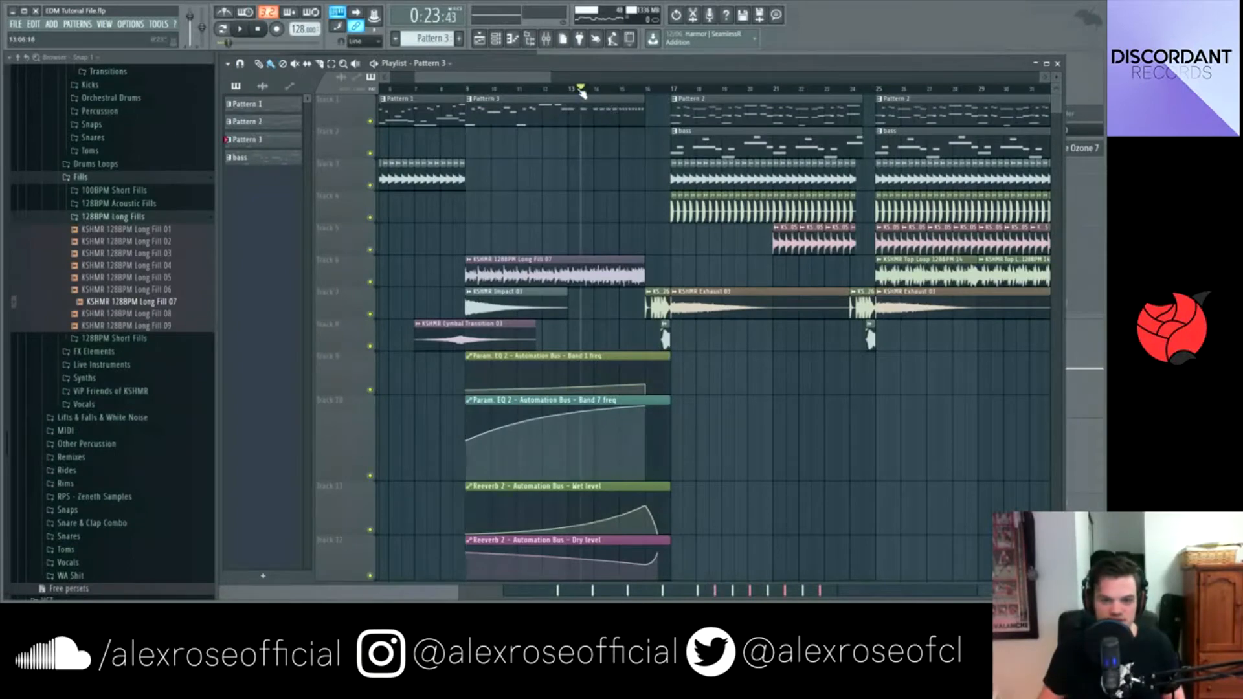
pyautogui.click(566, 91)
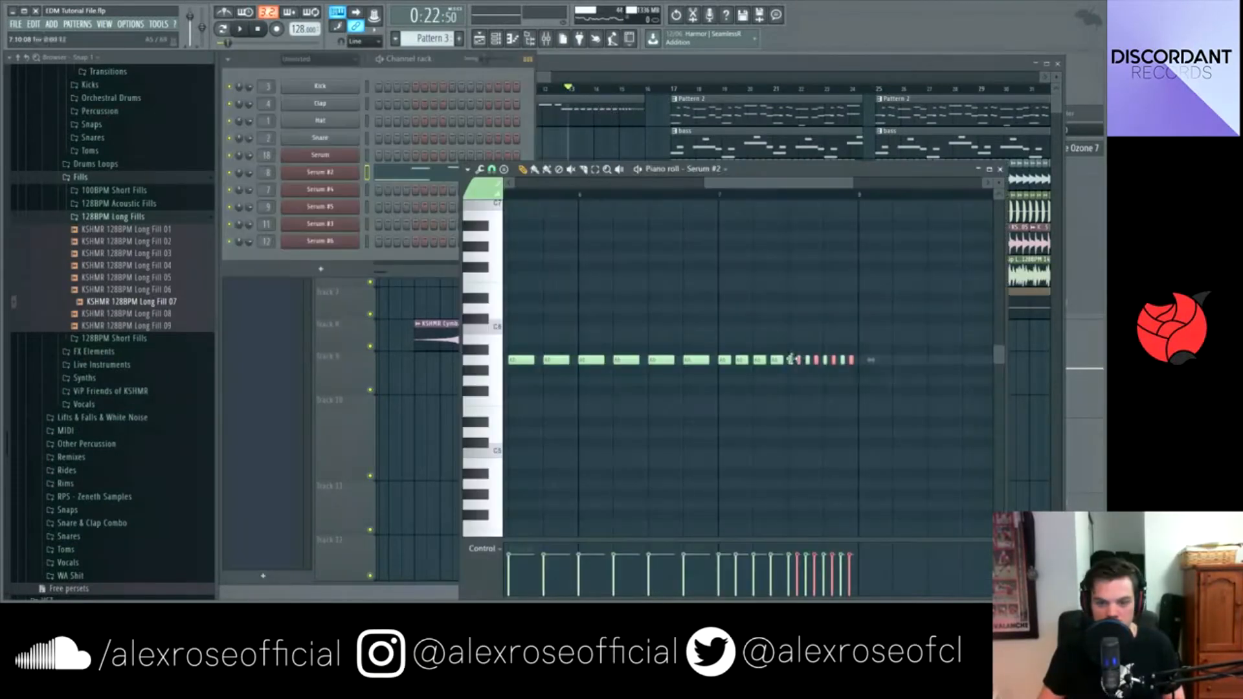
pyautogui.click(317, 173)
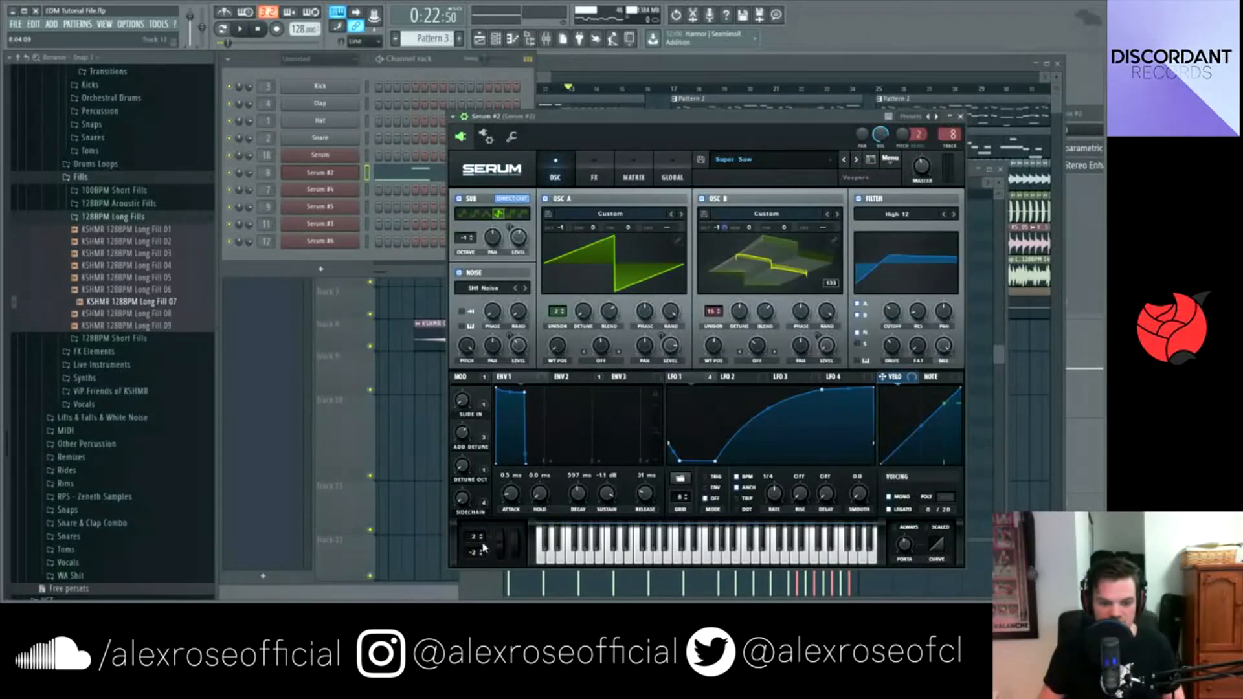
pyautogui.click(481, 536)
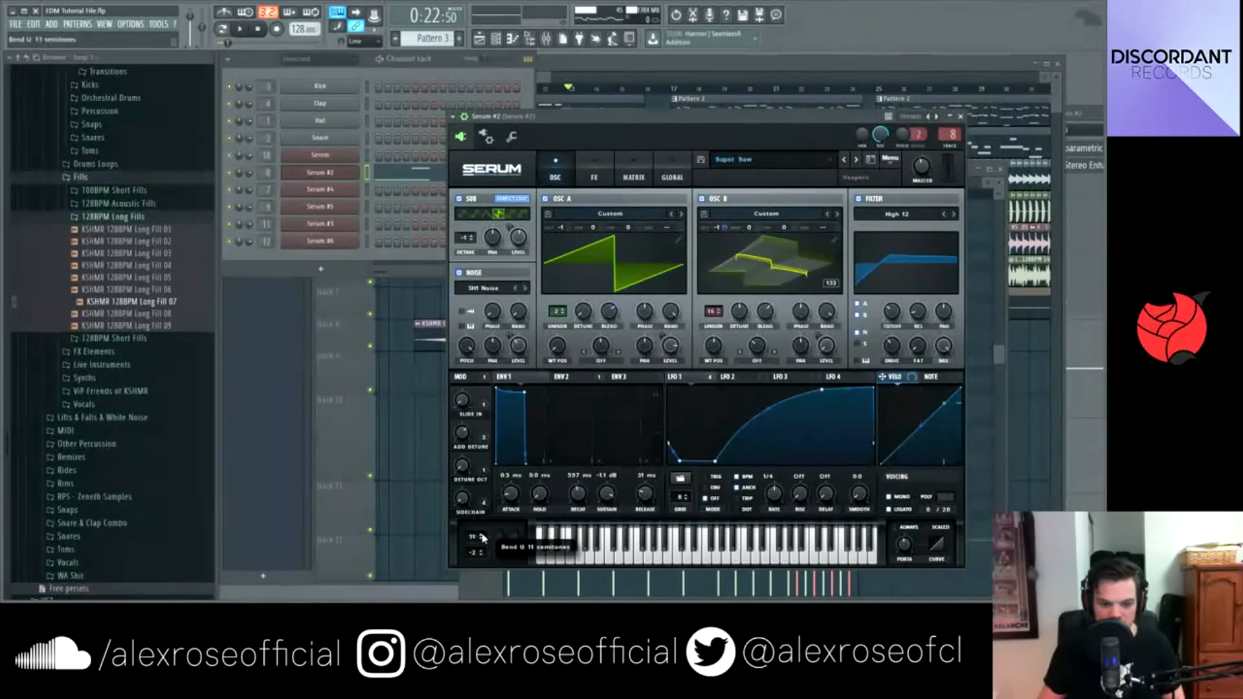
pyautogui.click(483, 538)
pyautogui.click(685, 71)
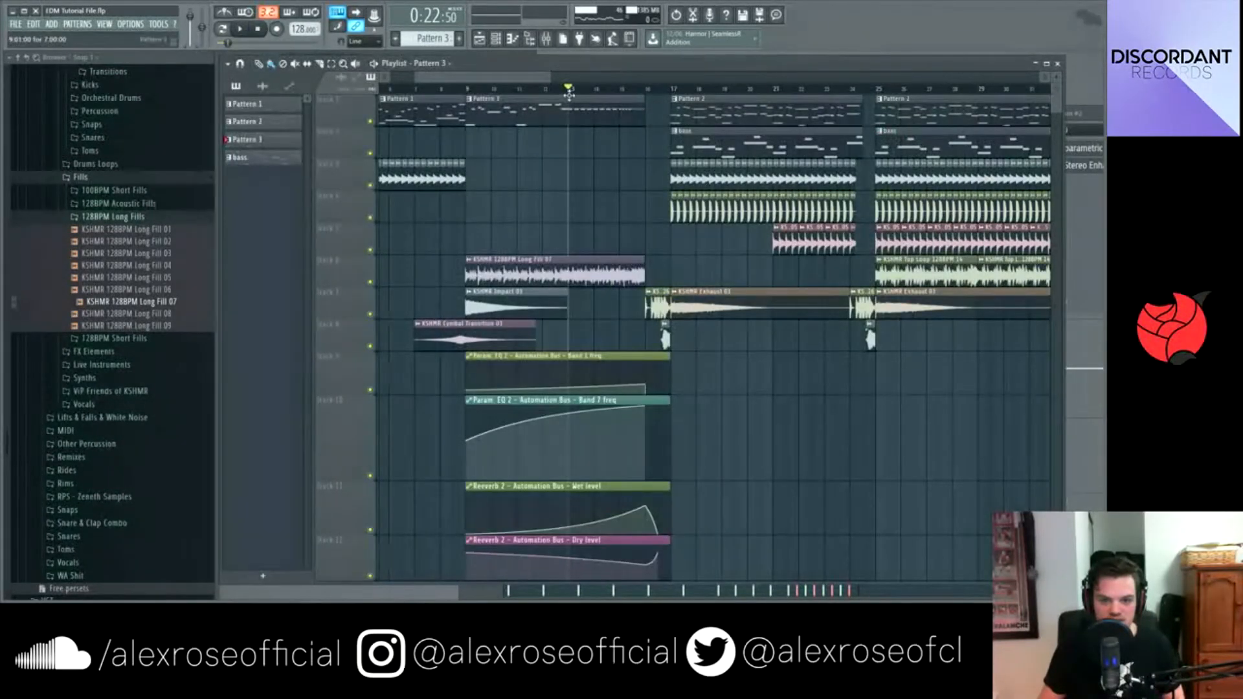
# Automate Serum #2's pitch bend from bar 13, rising steadily to bar 16 and dropping back to its starting level there
pyautogui.moveTo(574, 89); pyautogui.dragTo(607, 91)
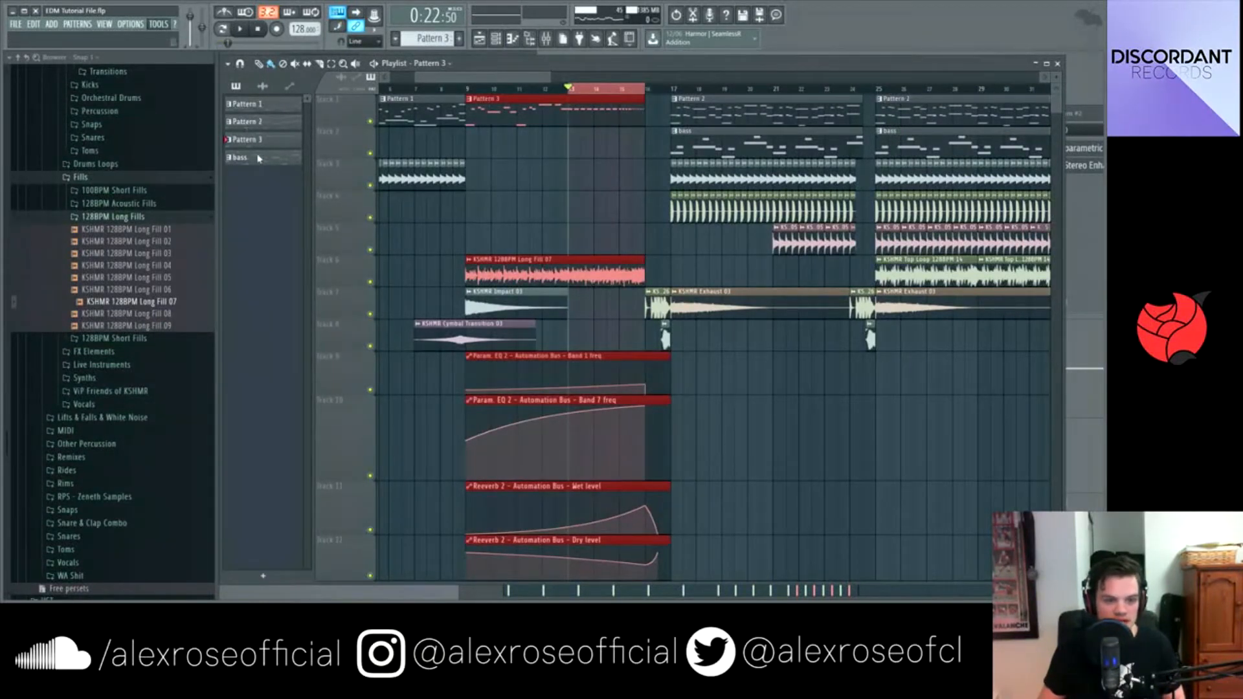
pyautogui.click(304, 216)
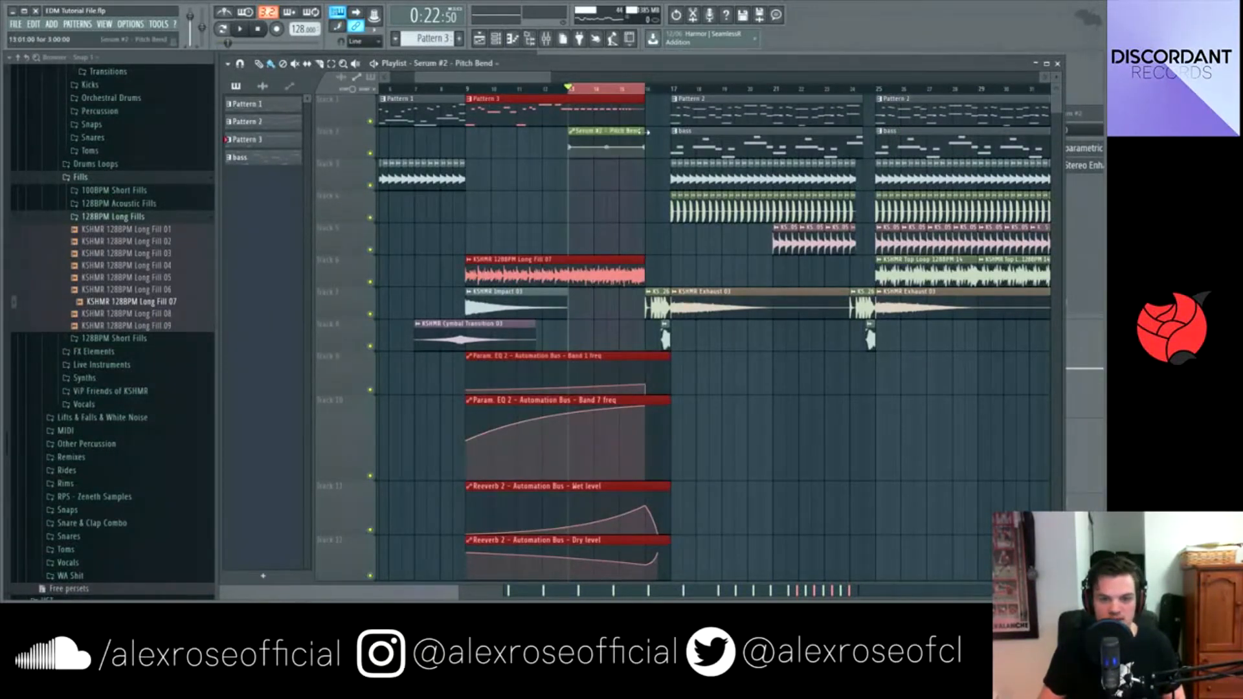
pyautogui.moveTo(645, 147); pyautogui.dragTo(649, 132)
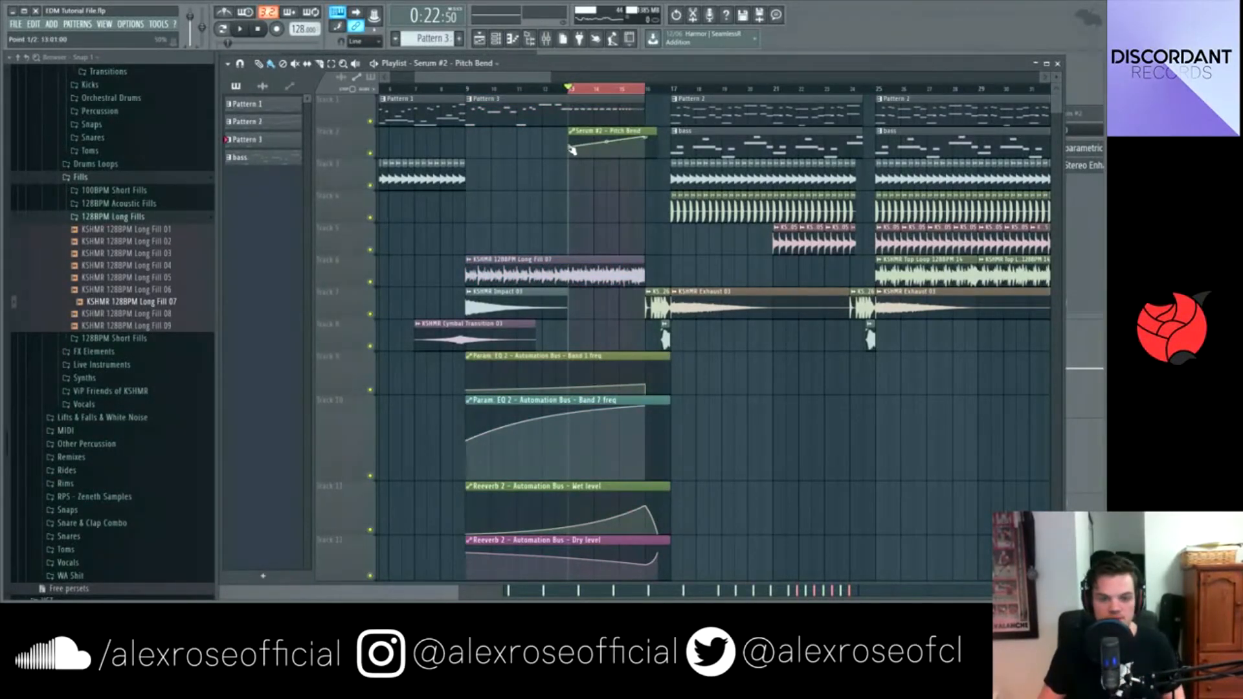
pyautogui.rightClick(645, 148)
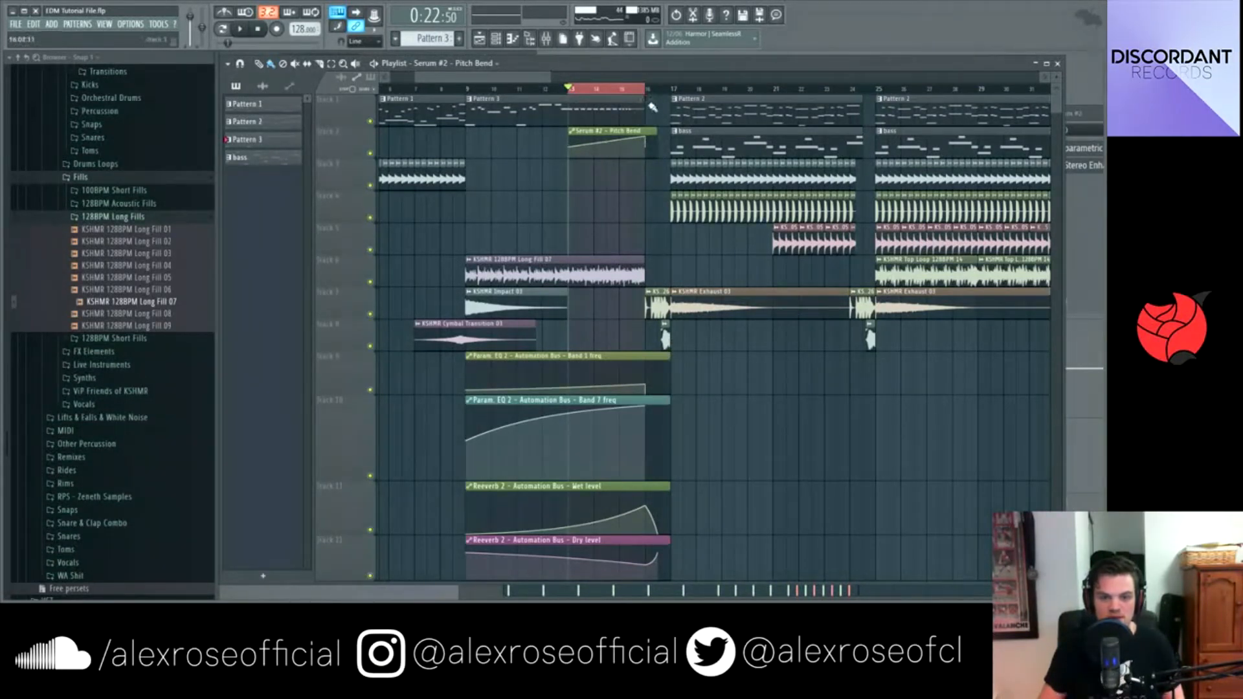
pyautogui.moveTo(646, 102); pyautogui.dragTo(658, 101)
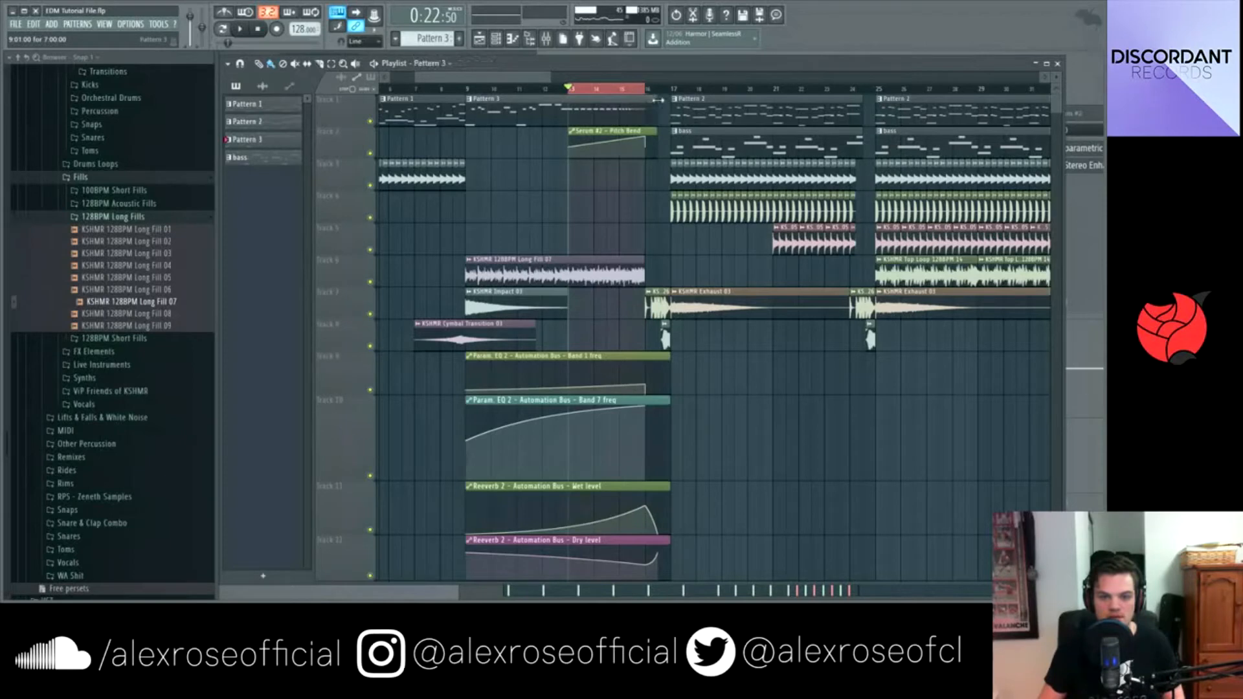
pyautogui.click(575, 87)
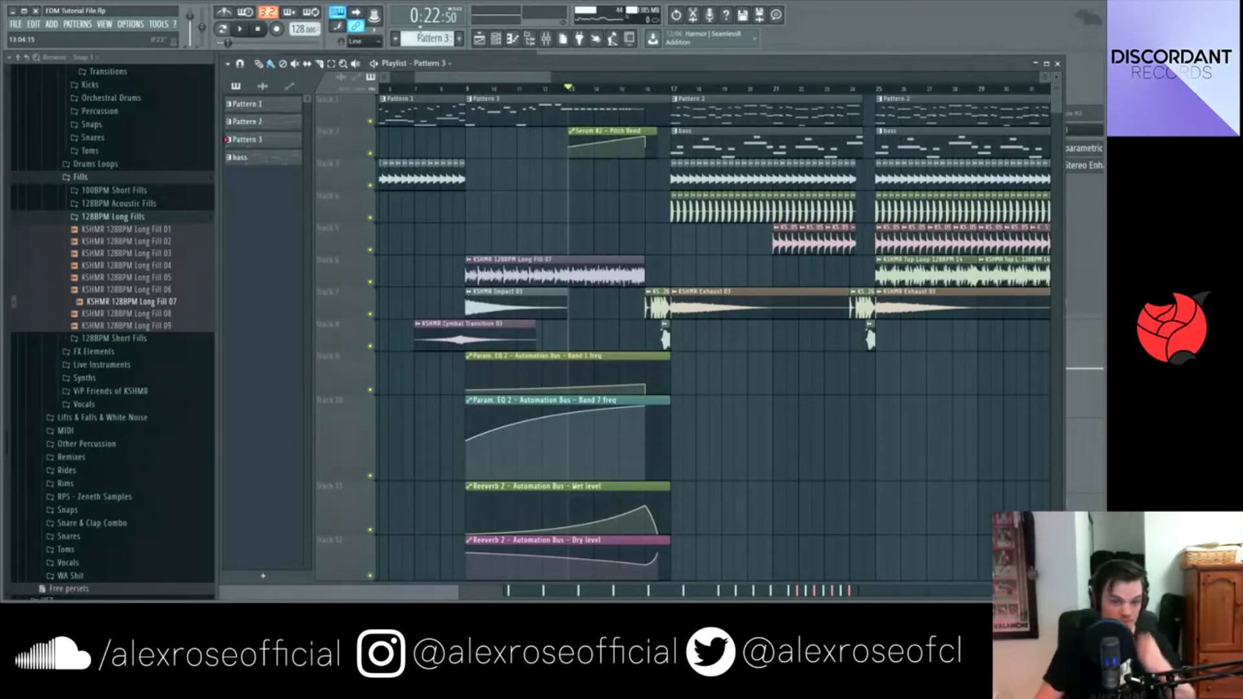
# Copy Serum #2's closing notes in bar 8 of Pattern 2 to the end of Pattern 3, after the accelerating notes
pyautogui.scroll(1, 432, 39)
pyautogui.click(496, 38)
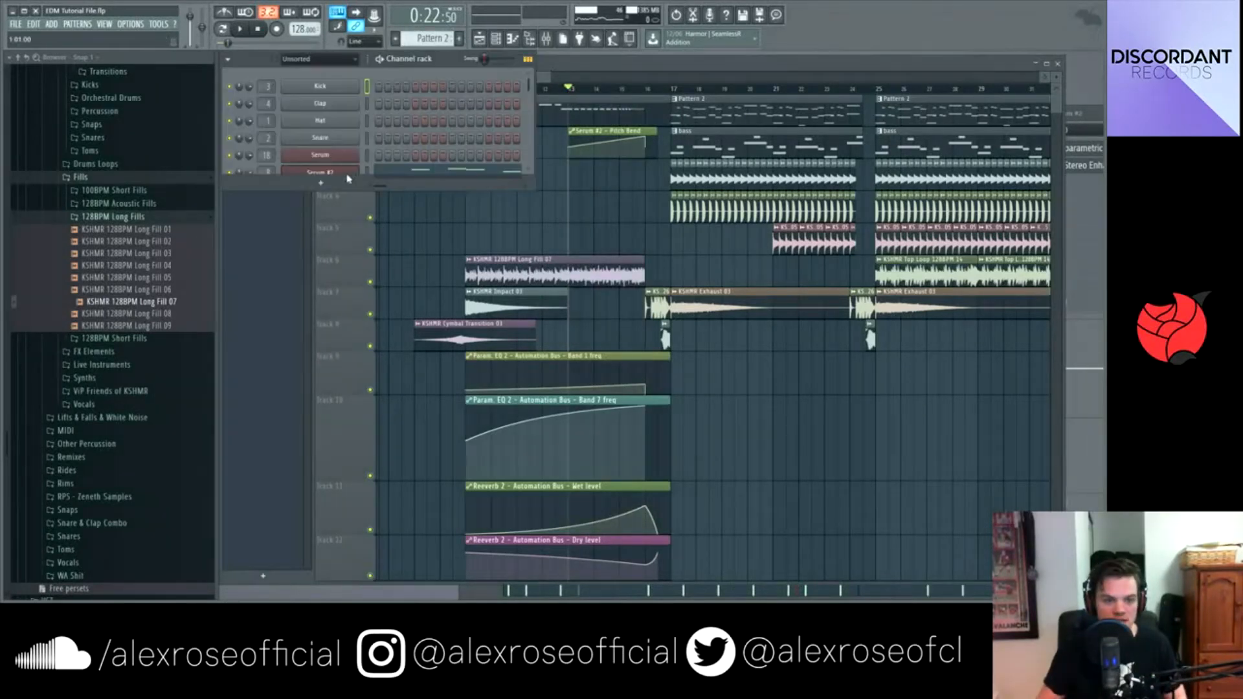
pyautogui.click(390, 172)
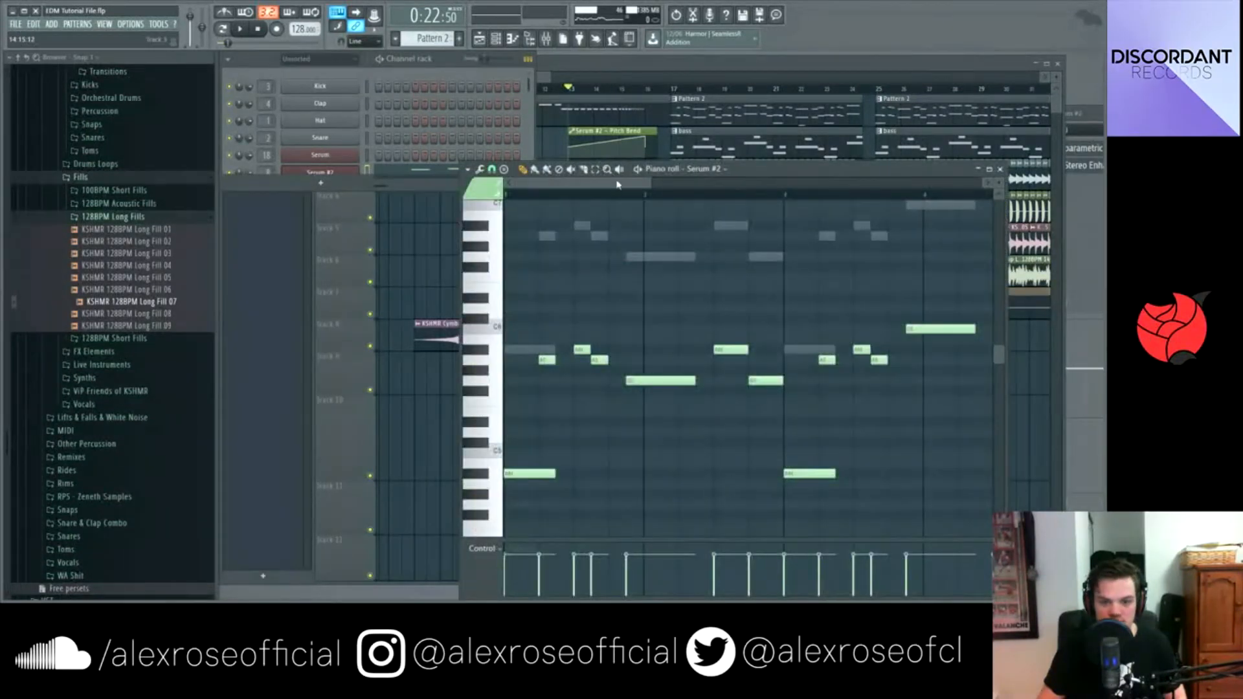
pyautogui.scroll(-4, 608, 184)
pyautogui.scroll(2, 920, 289)
pyautogui.scroll(-3, 920, 289)
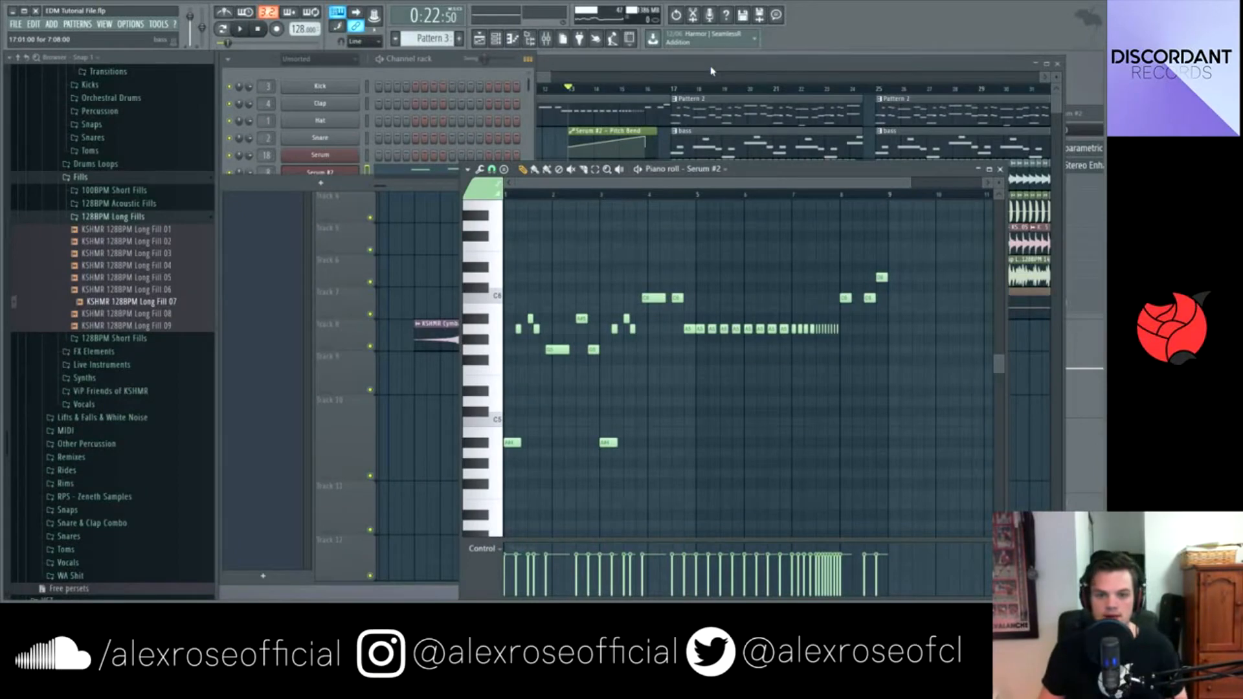
pyautogui.click(712, 71)
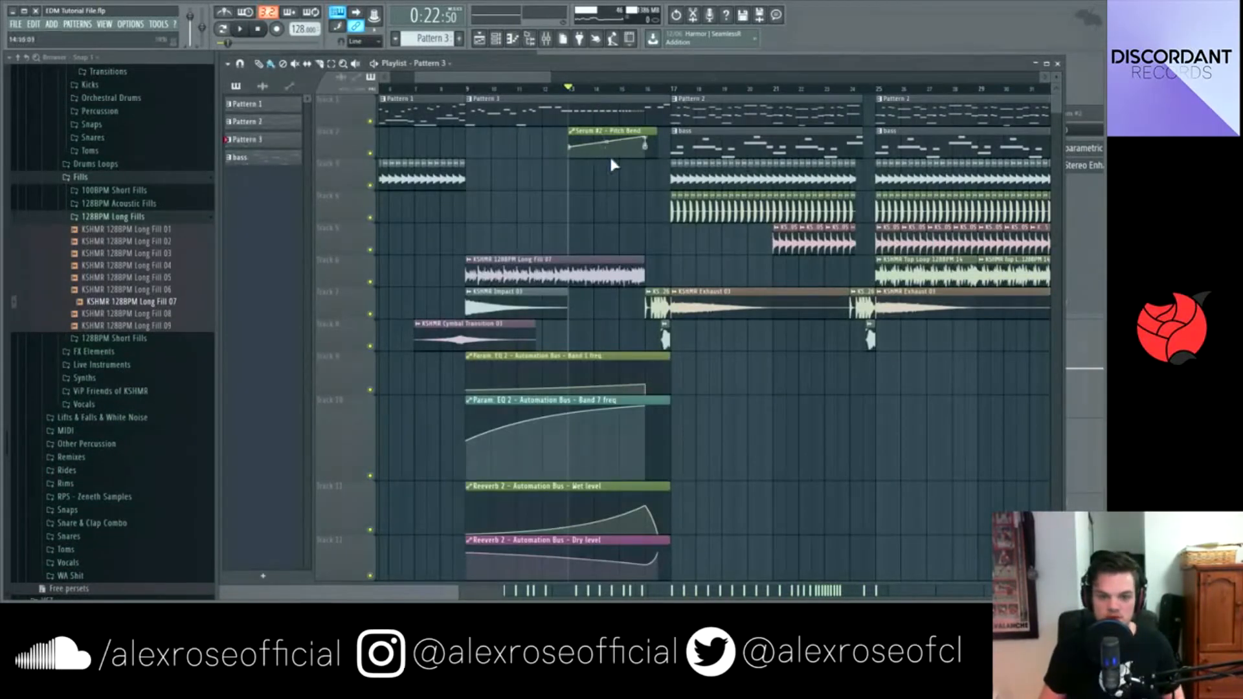
# Create a rising channel pitch automation for KSHMR 128BPM Long Fill 07 from bar 13 to 16, and play the build-up into the drop
pyautogui.moveTo(571, 89); pyautogui.dragTo(645, 89)
pyautogui.click(502, 41)
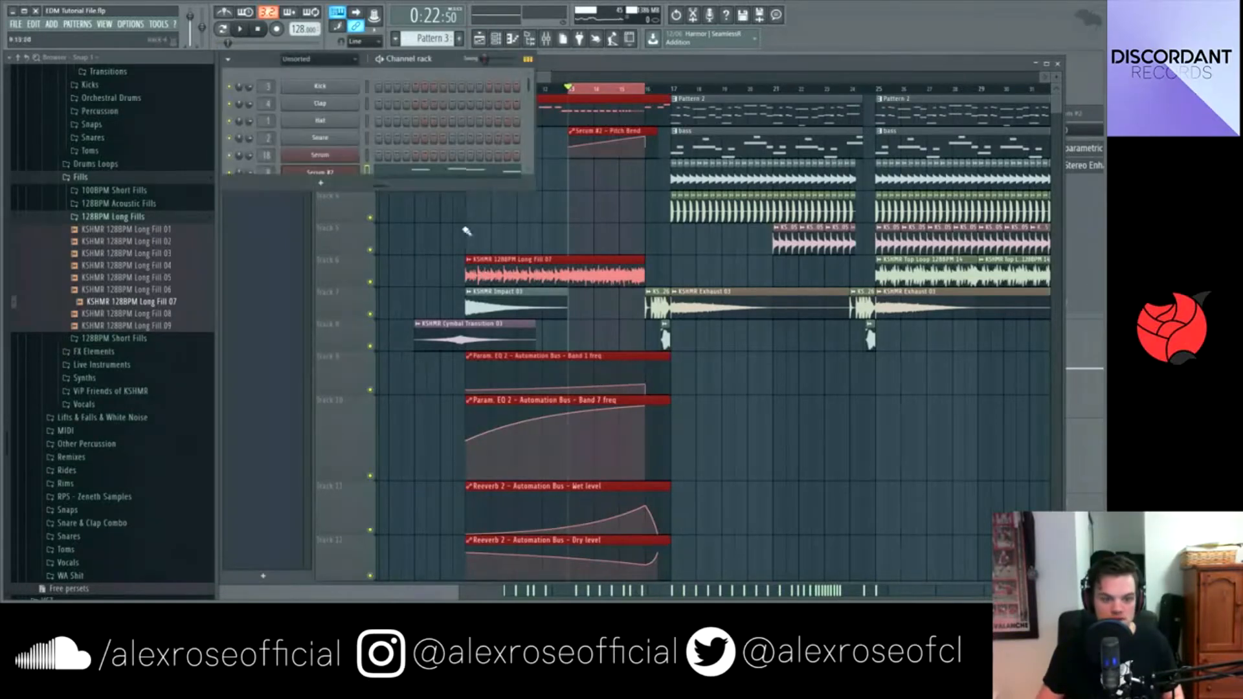
pyautogui.click(335, 80)
pyautogui.click(325, 465)
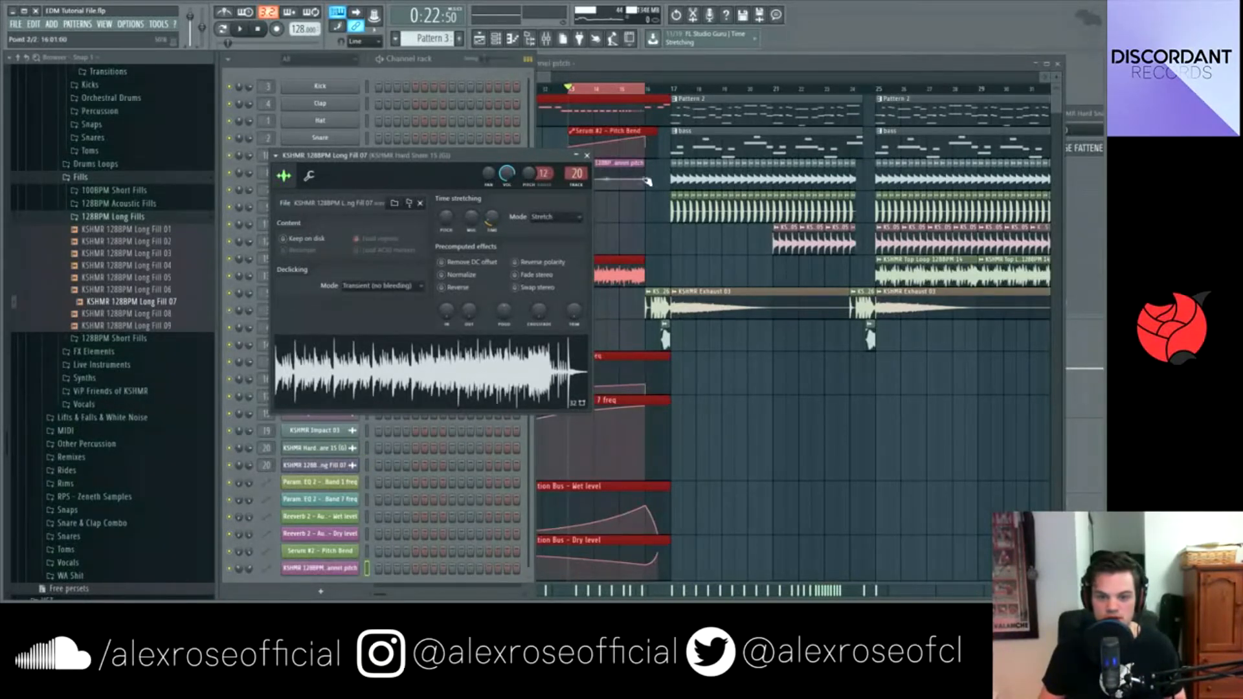
pyautogui.click(647, 182)
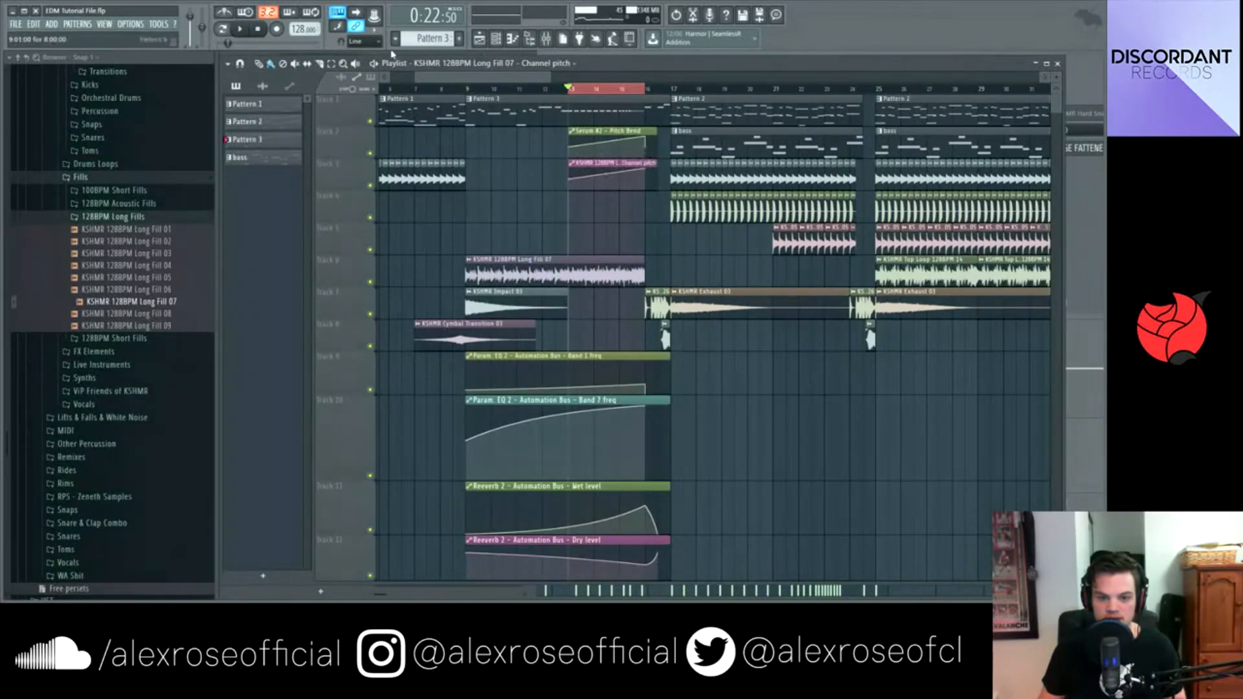
pyautogui.click(452, 89)
pyautogui.press('space')
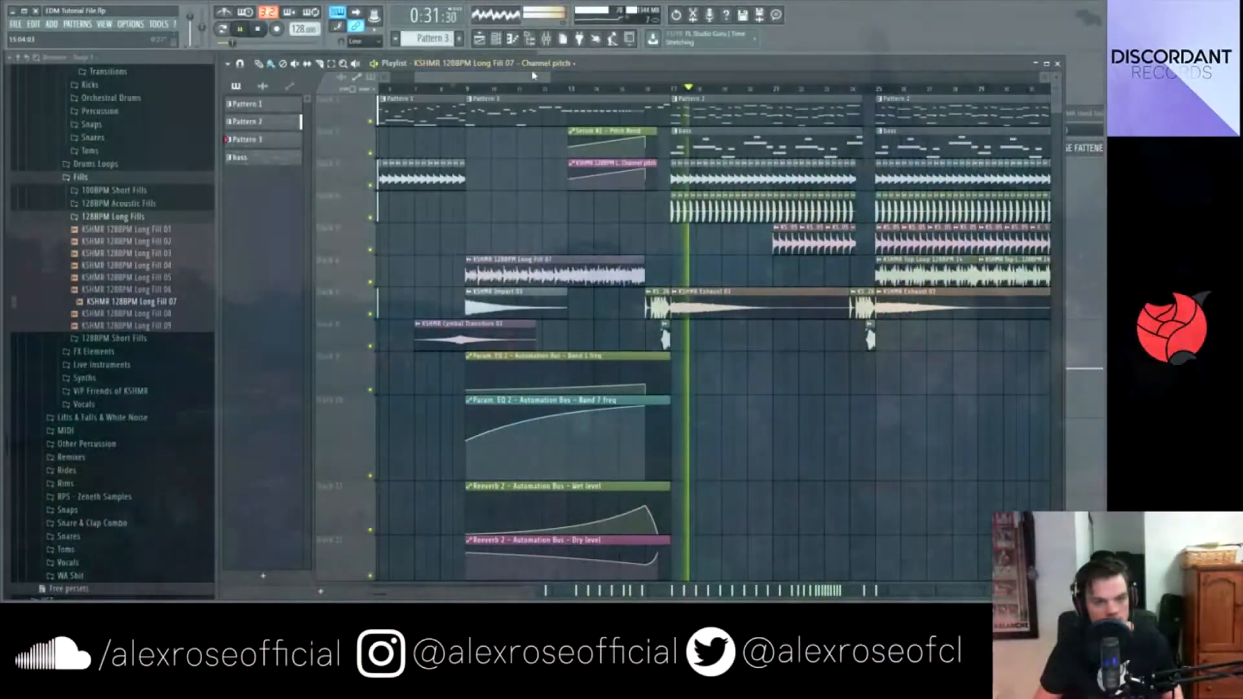
pyautogui.press('space')
# Cut the Pattern 3 lead out of bar 12 and fill the gap with copies of the KSHMR short fill and snare FX clips
pyautogui.moveTo(532, 75); pyautogui.dragTo(490, 83)
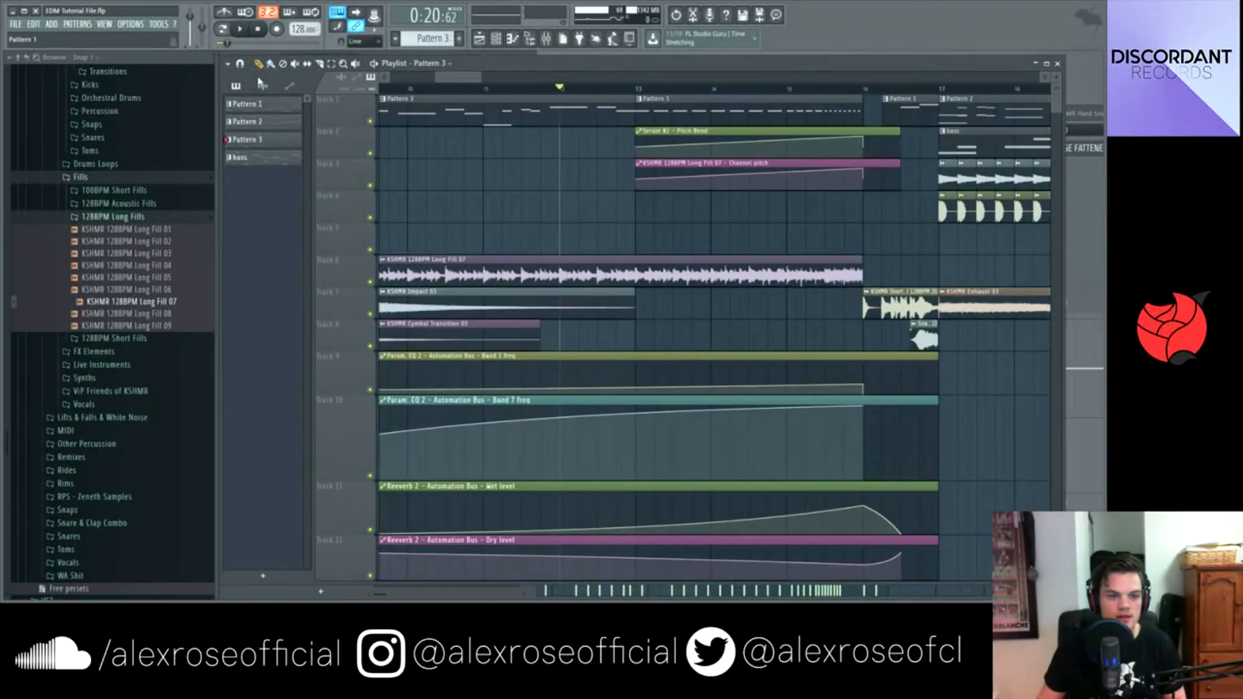
pyautogui.moveTo(633, 110); pyautogui.dragTo(559, 109)
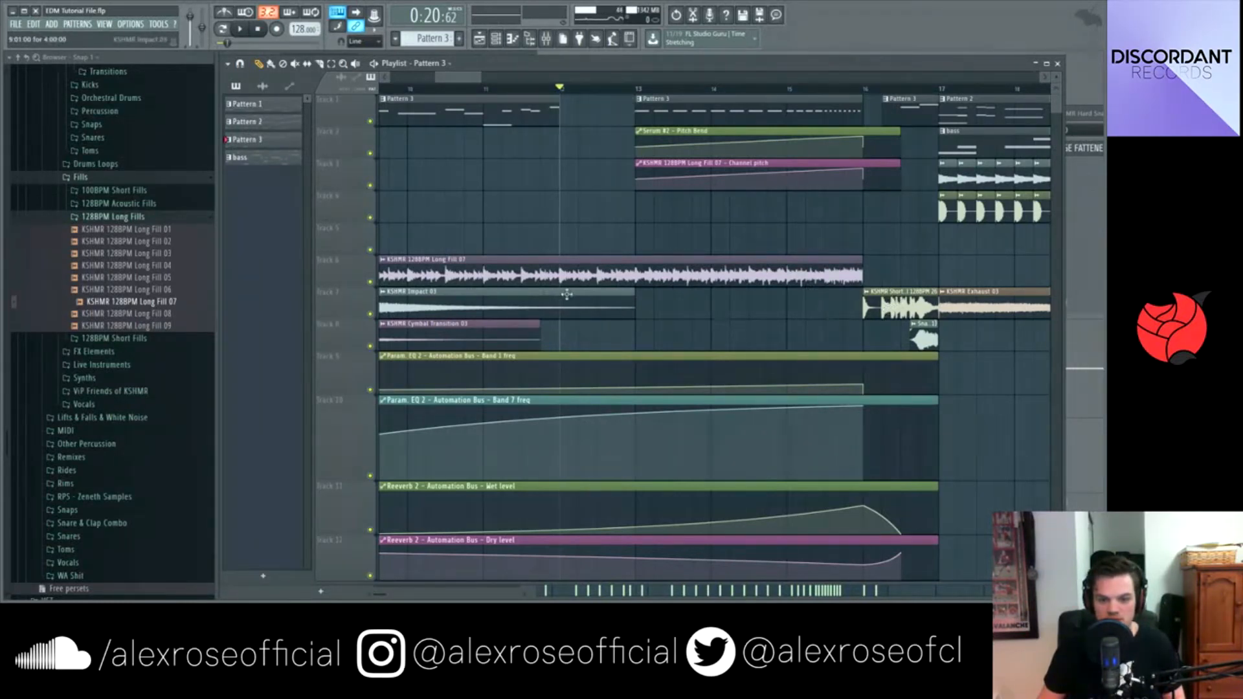
pyautogui.moveTo(904, 309); pyautogui.dragTo(868, 304)
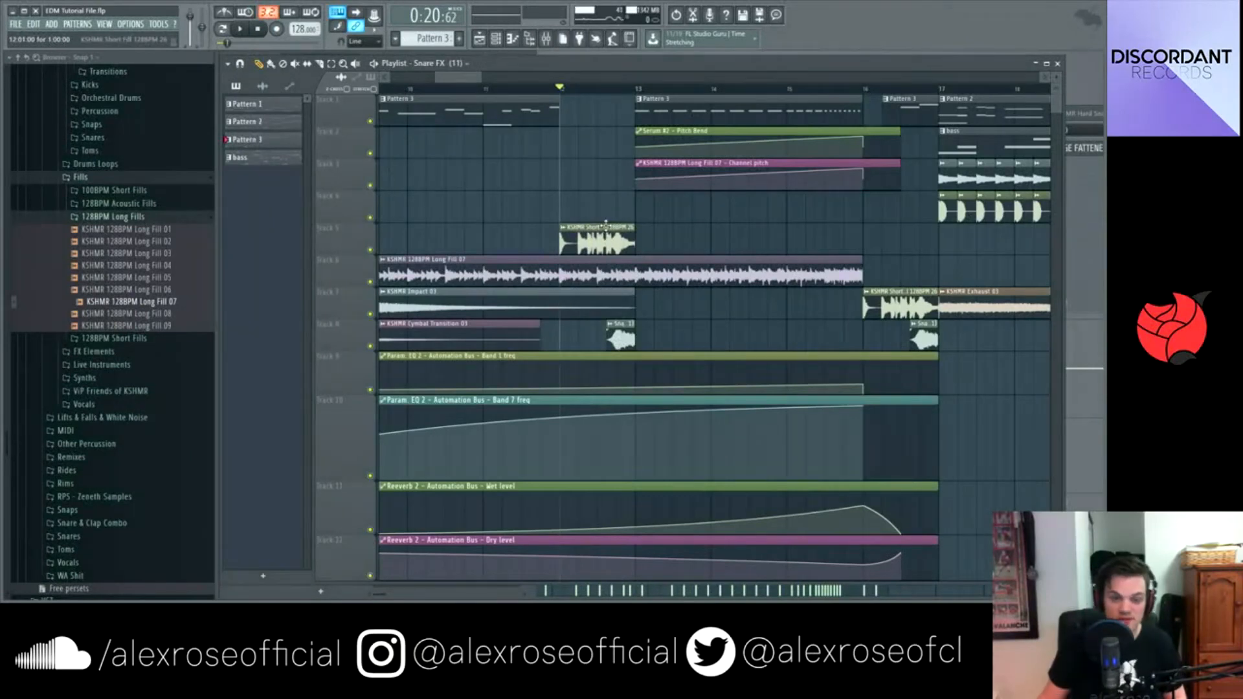
pyautogui.moveTo(562, 238); pyautogui.dragTo(568, 240)
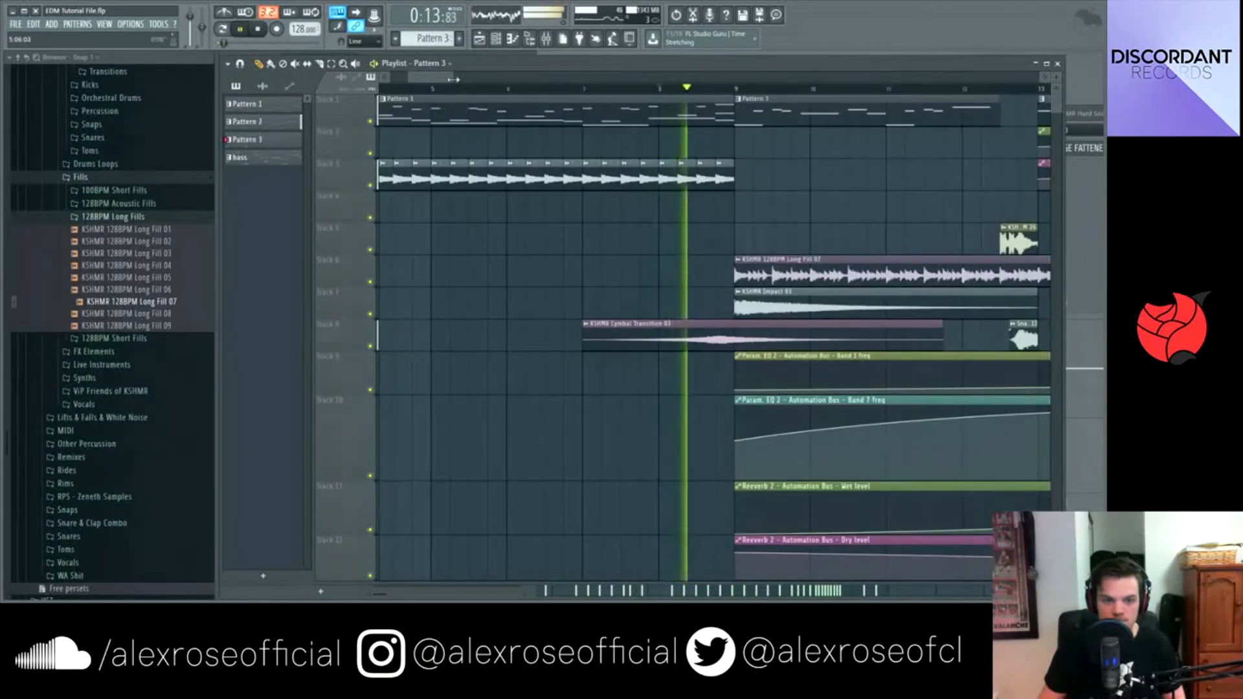
# Play the arrangement from the intro through the build-up
pyautogui.moveTo(455, 78); pyautogui.dragTo(567, 93)
pyautogui.scroll(2, 696, 344)
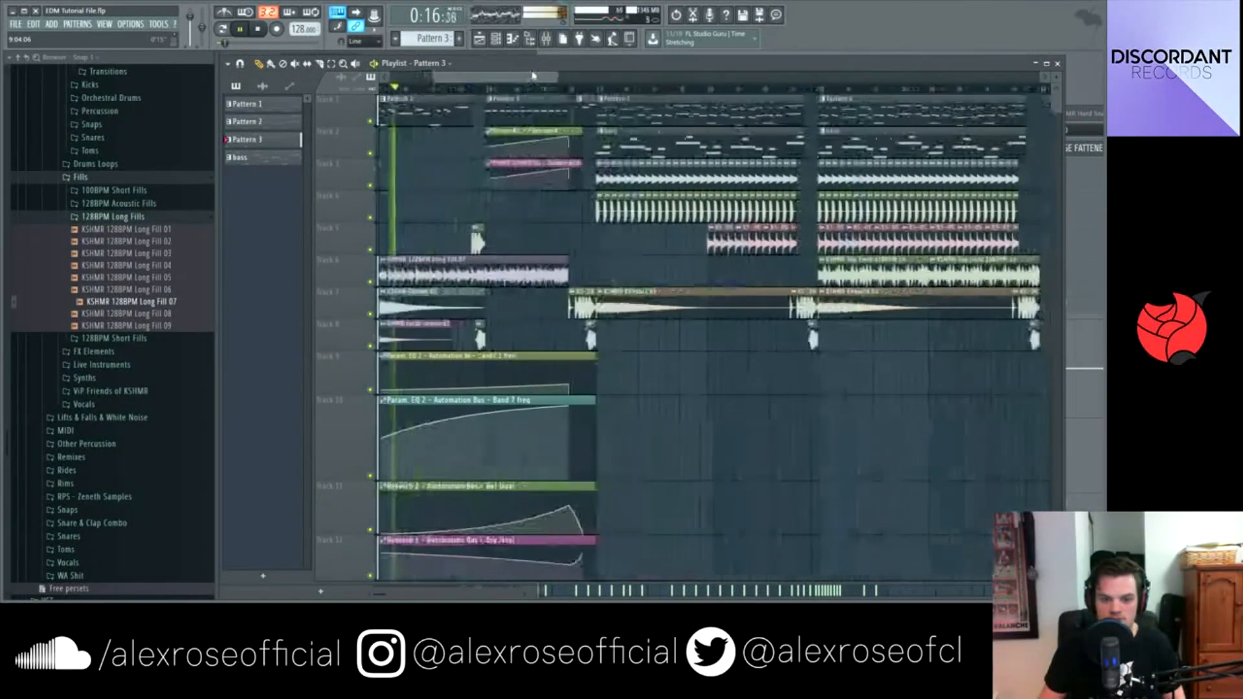
pyautogui.hscroll(-2, 712, 366)
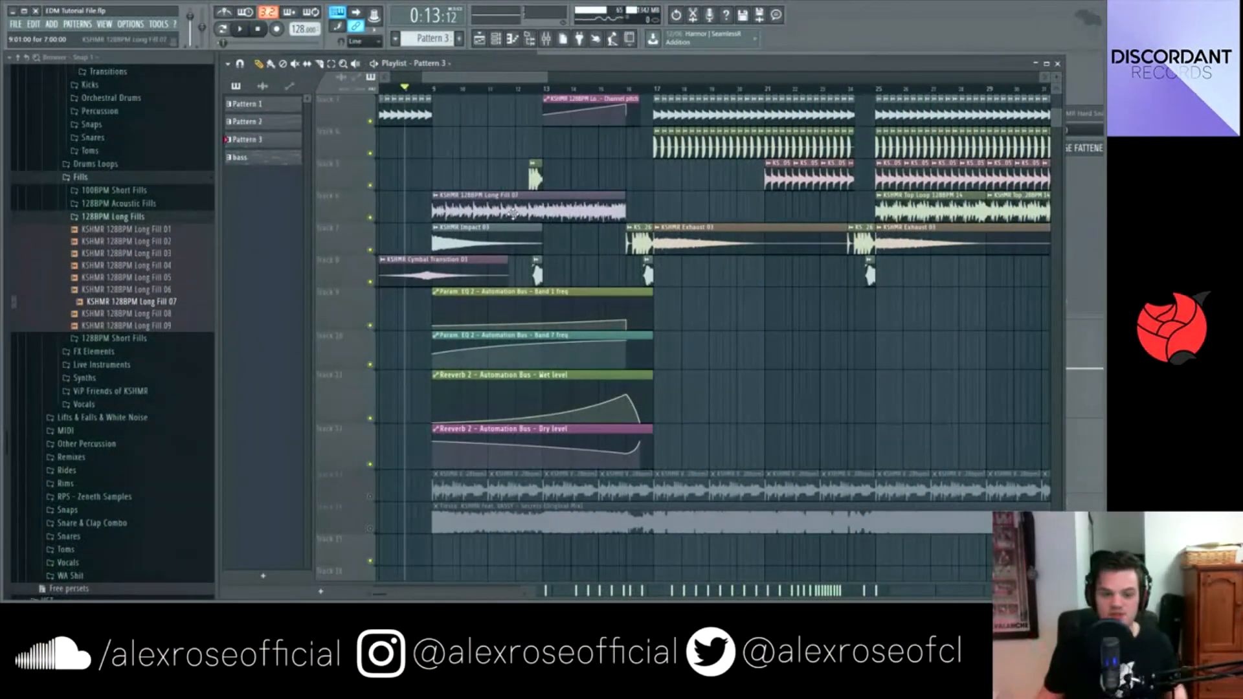
# Unmute the KSHMR Vocal Arp 12 track, play it from bar 16 into the drop and open the mixer
pyautogui.scroll(-1, 682, 304)
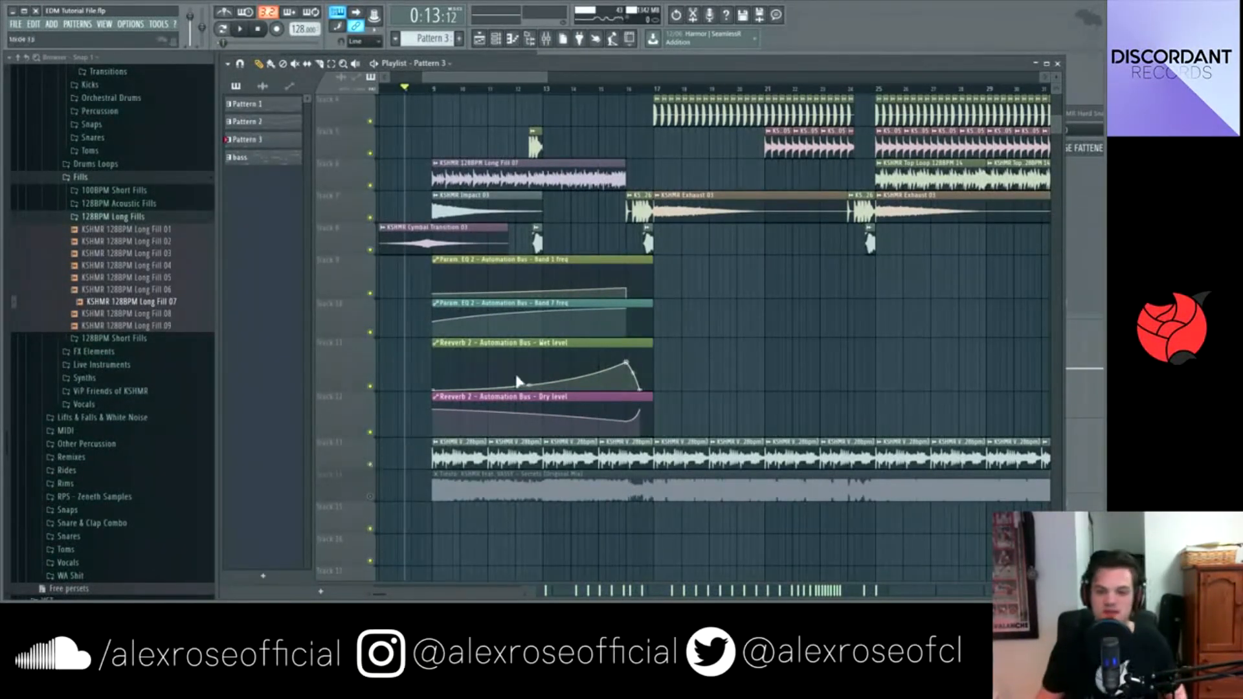
pyautogui.click(655, 87)
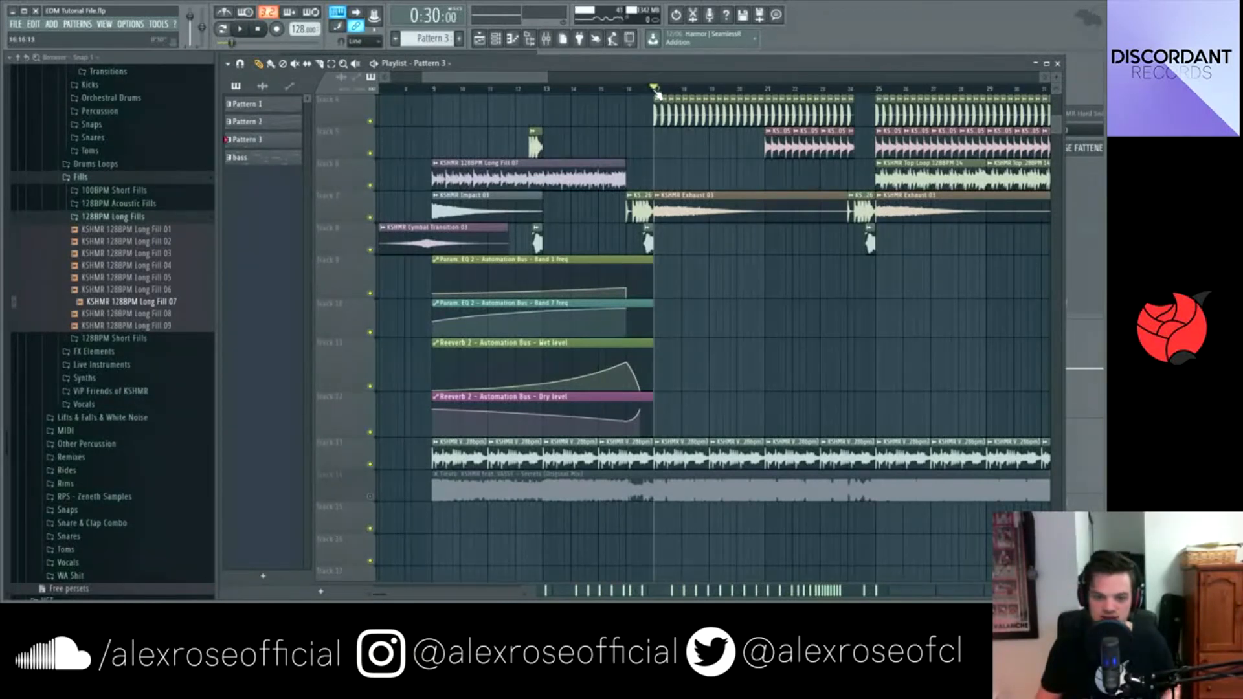
pyautogui.click(628, 91)
pyautogui.press('space')
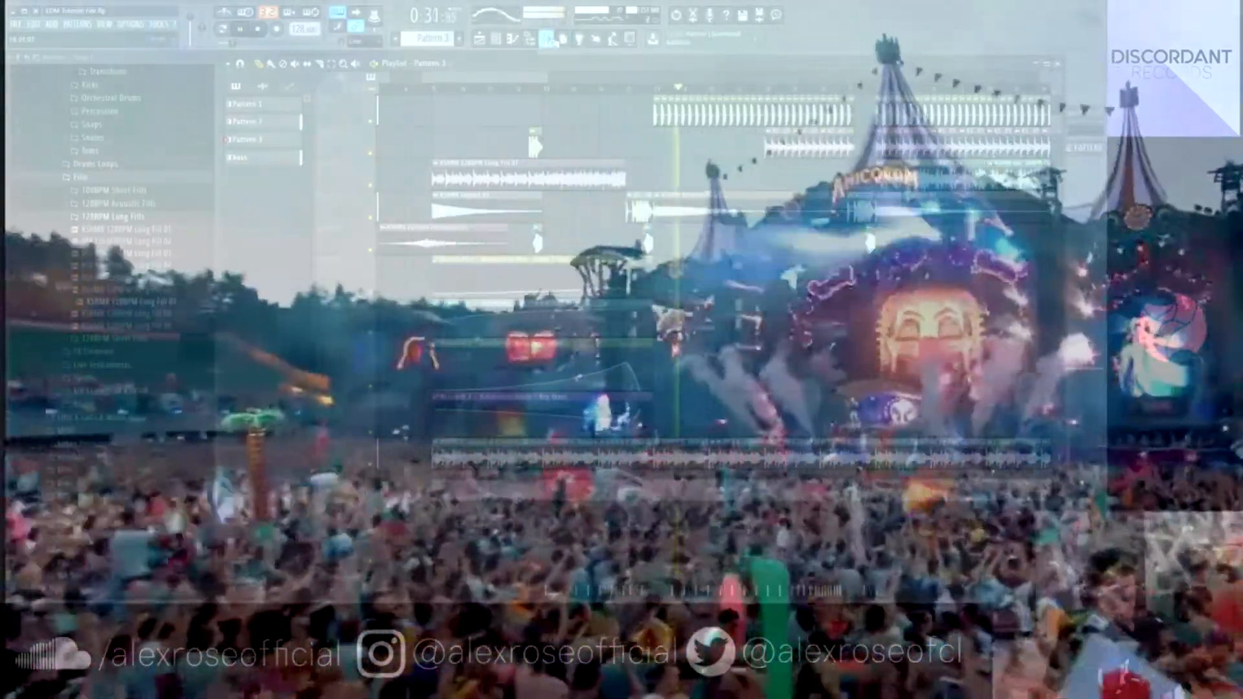
pyautogui.click(547, 39)
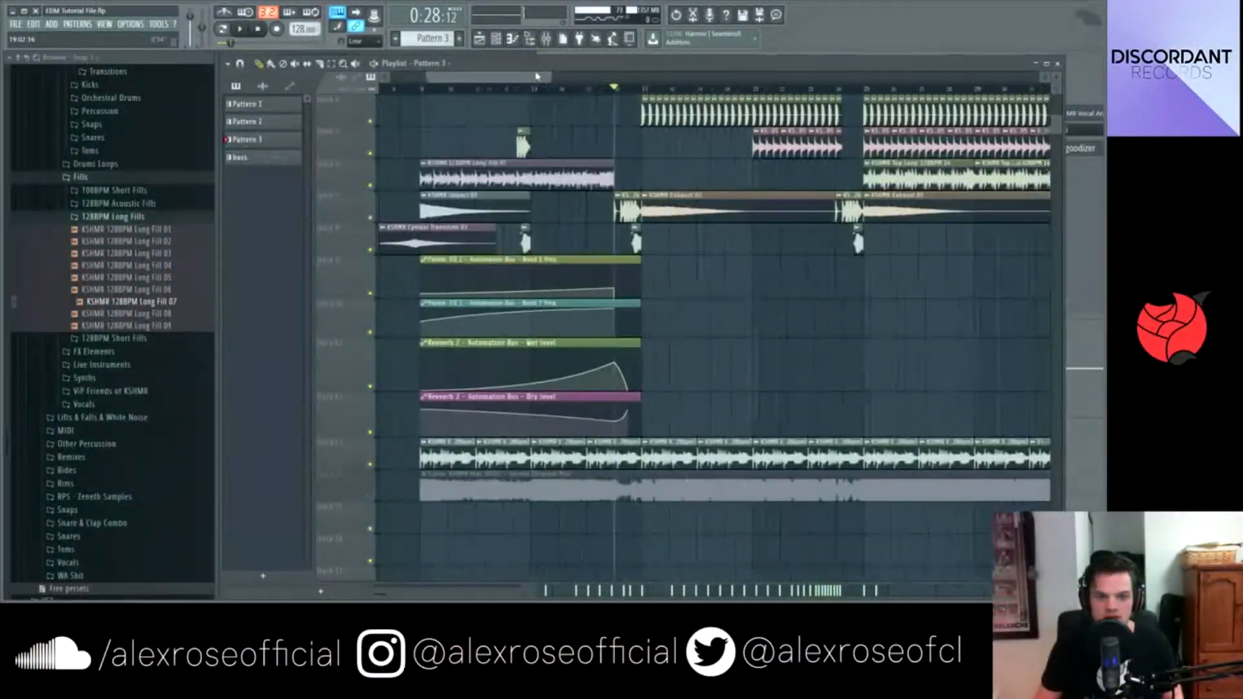
# Shorten the vocal arp clip at bar 13 to one bar and repeat it at bar 14
pyautogui.moveTo(536, 77); pyautogui.dragTo(499, 79)
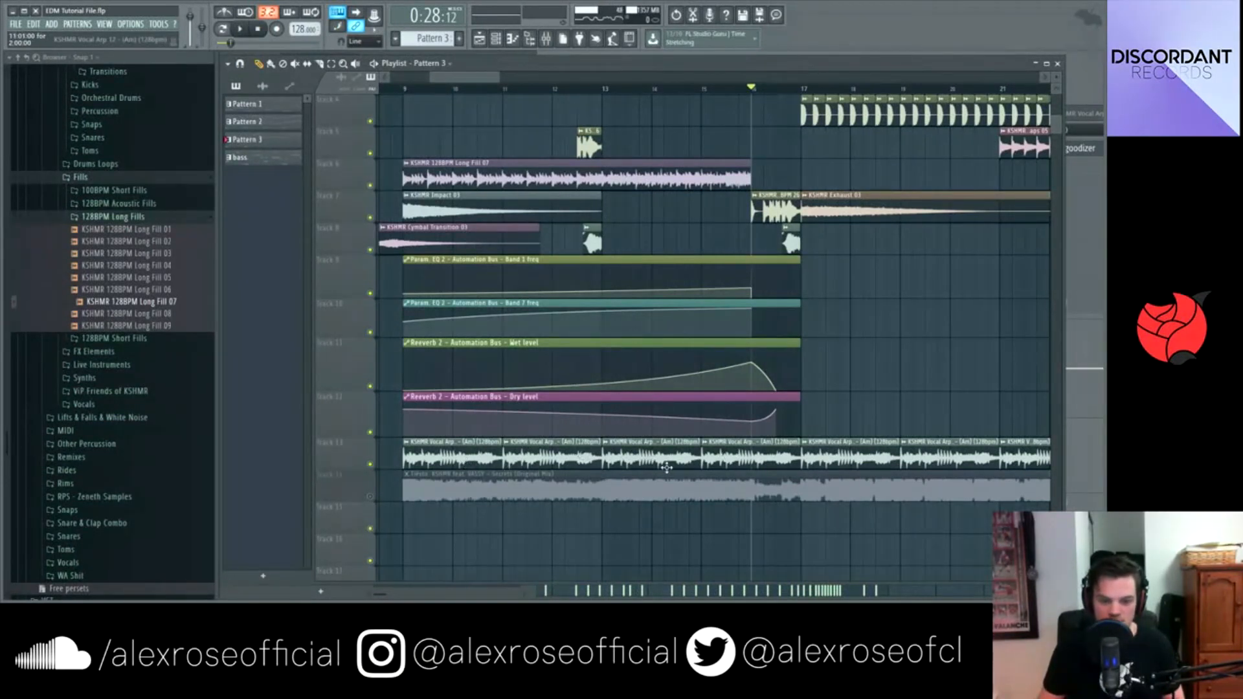
pyautogui.moveTo(698, 462); pyautogui.dragTo(657, 459)
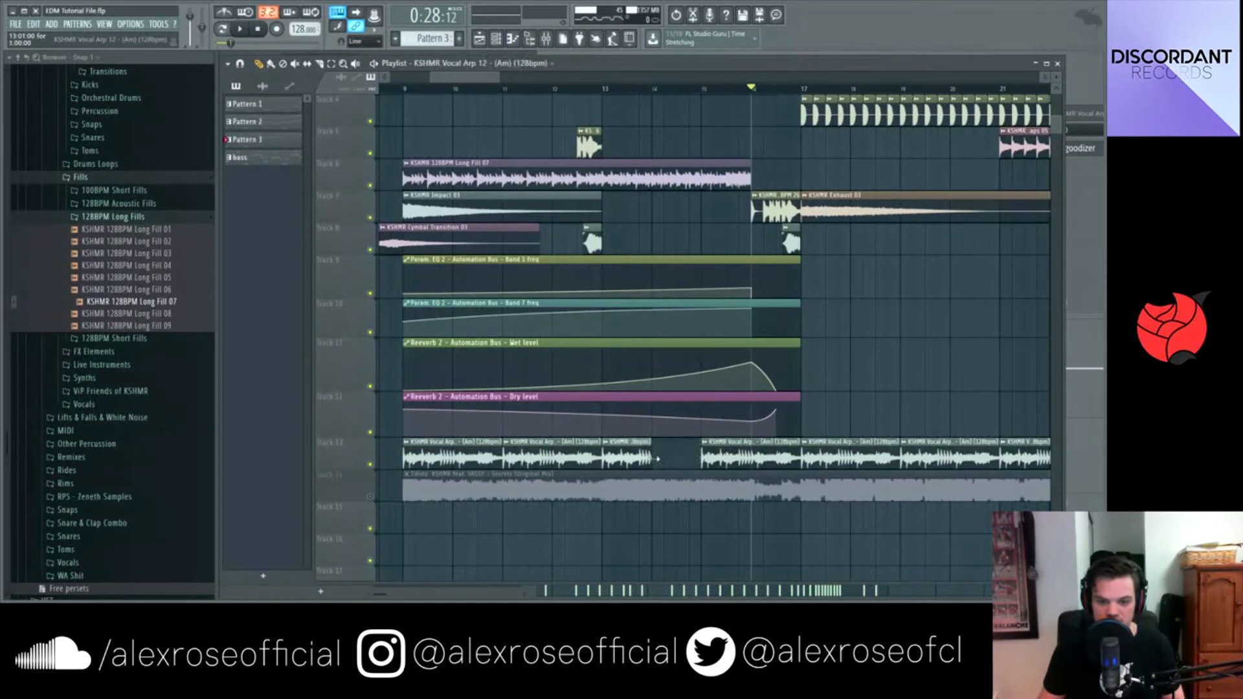
pyautogui.moveTo(741, 455); pyautogui.dragTo(637, 457)
pyautogui.hotkey('ctrl', 'b')
# Fill bar 15 with two half-bar vocal arp clips and set the song position to bar 13
pyautogui.moveTo(746, 463); pyautogui.dragTo(723, 461)
pyautogui.keyDown('ctrl'); pyautogui.click(716, 460); pyautogui.keyUp('ctrl')
pyautogui.hotkey('ctrl', 'b')
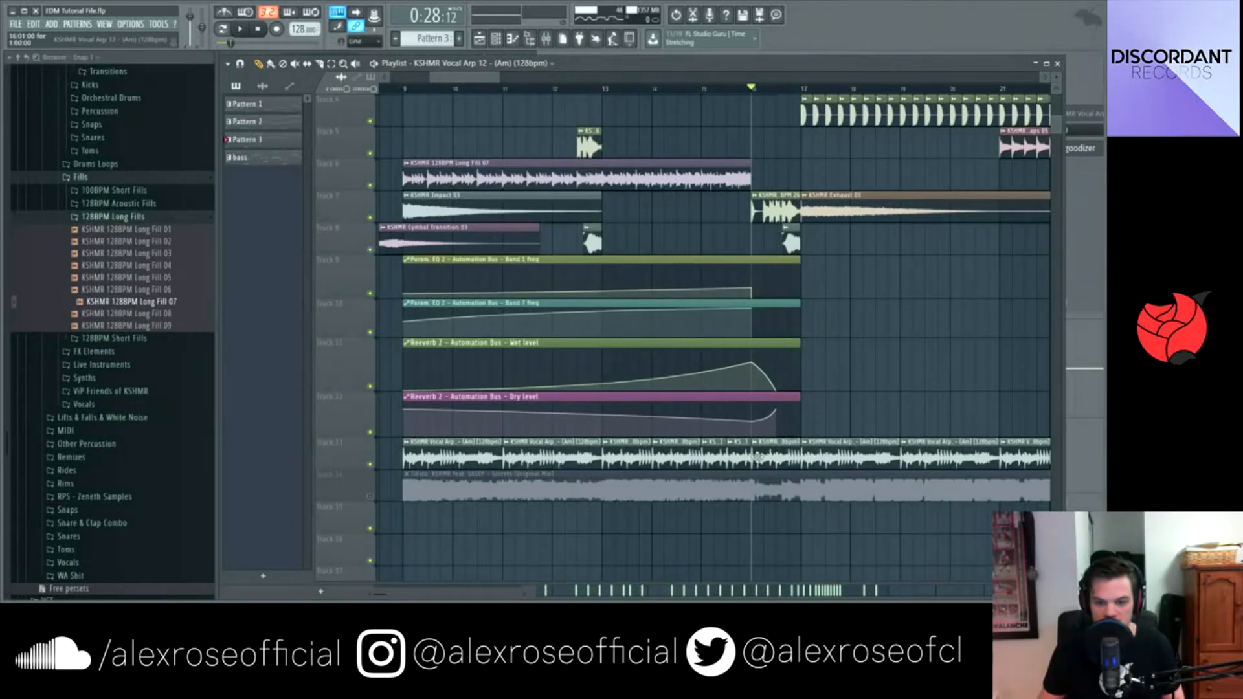
pyautogui.hotkey('ctrl', 'b')
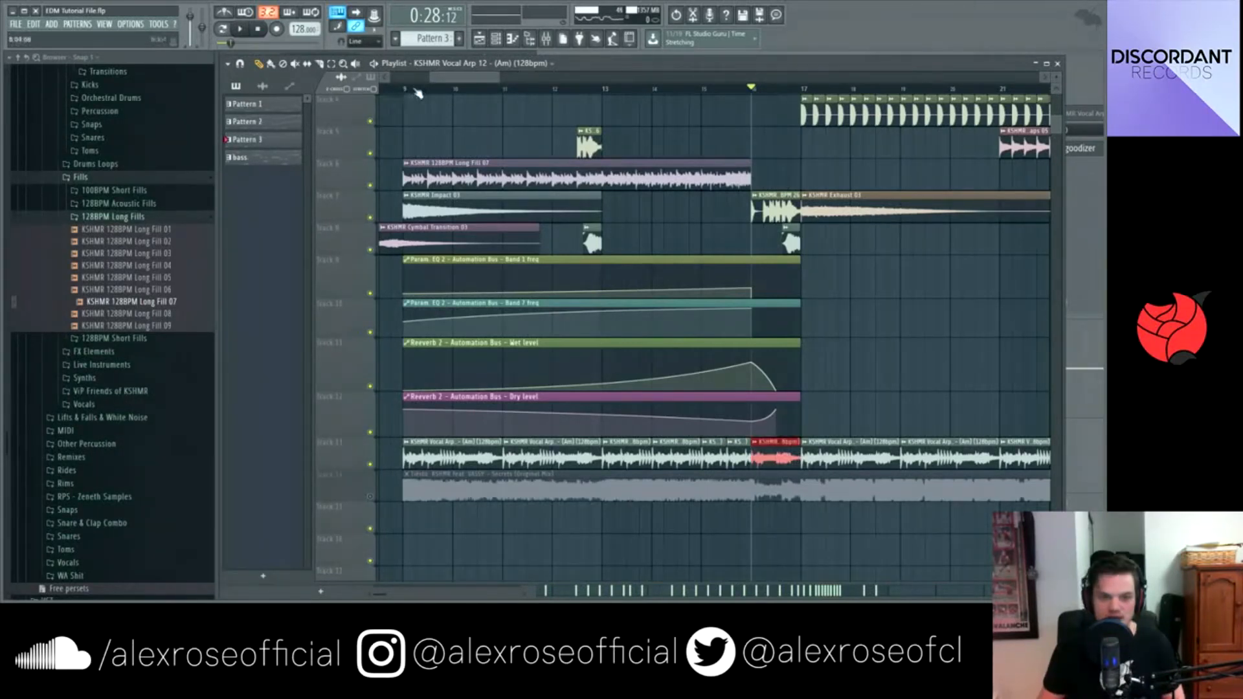
pyautogui.hotkey('ctrl', 'z')
pyautogui.click(602, 90)
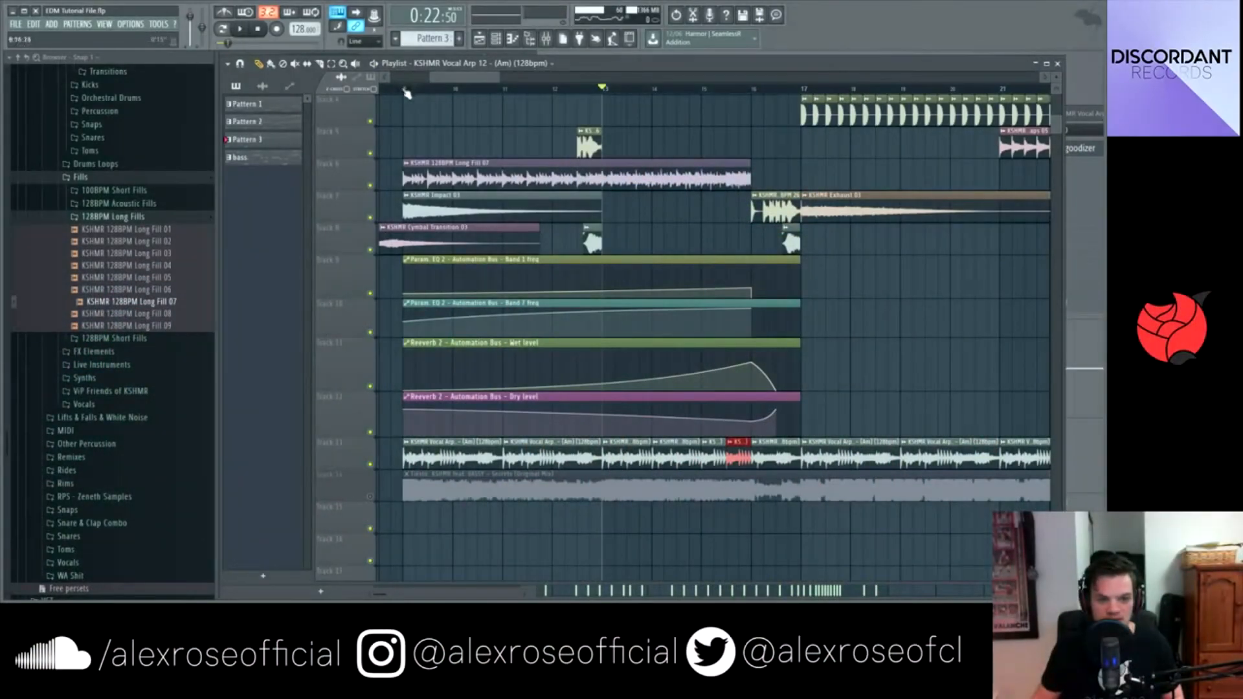
# Create a channel pitch automation clip for the KSHMR Vocal Arp 12 sample, rising from bar 13 to bar 16
pyautogui.moveTo(406, 93); pyautogui.dragTo(748, 96)
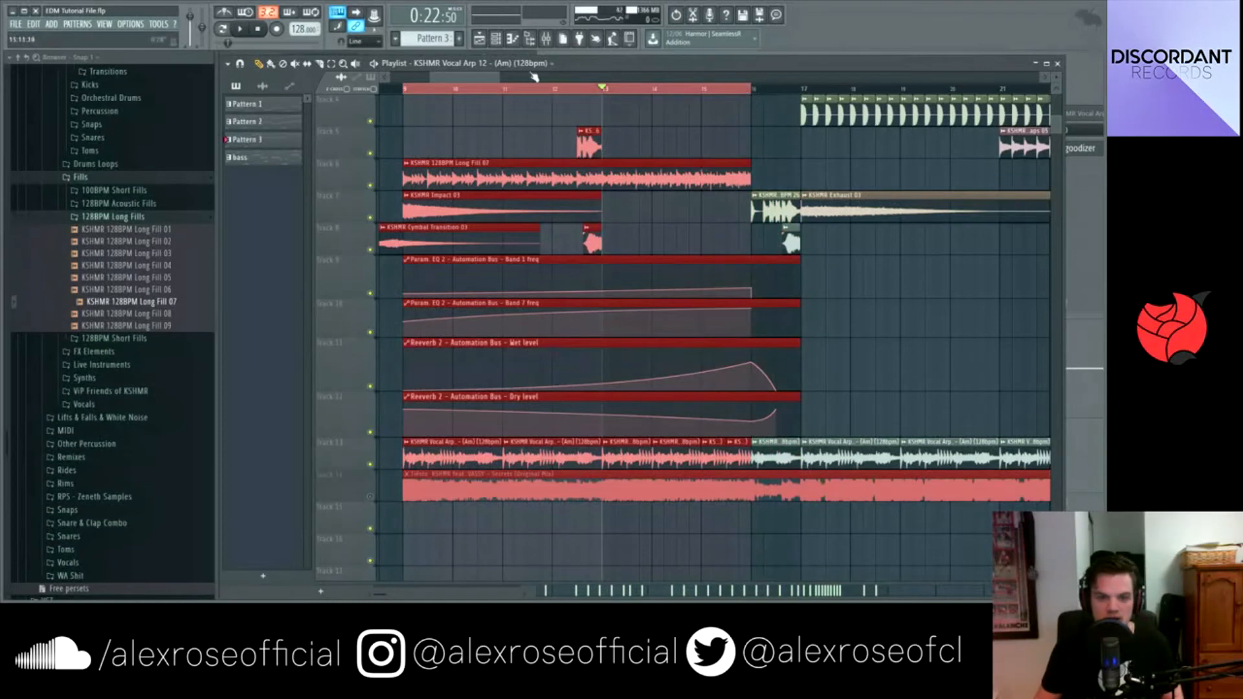
pyautogui.click(555, 41)
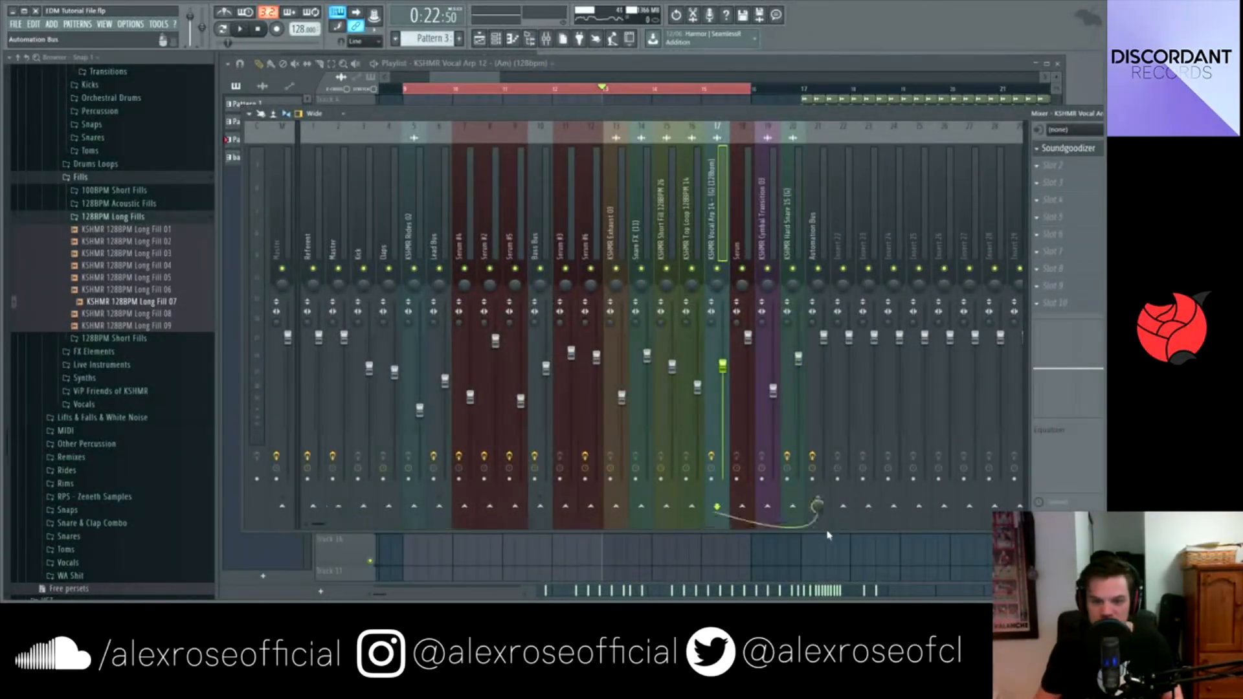
pyautogui.click(749, 58)
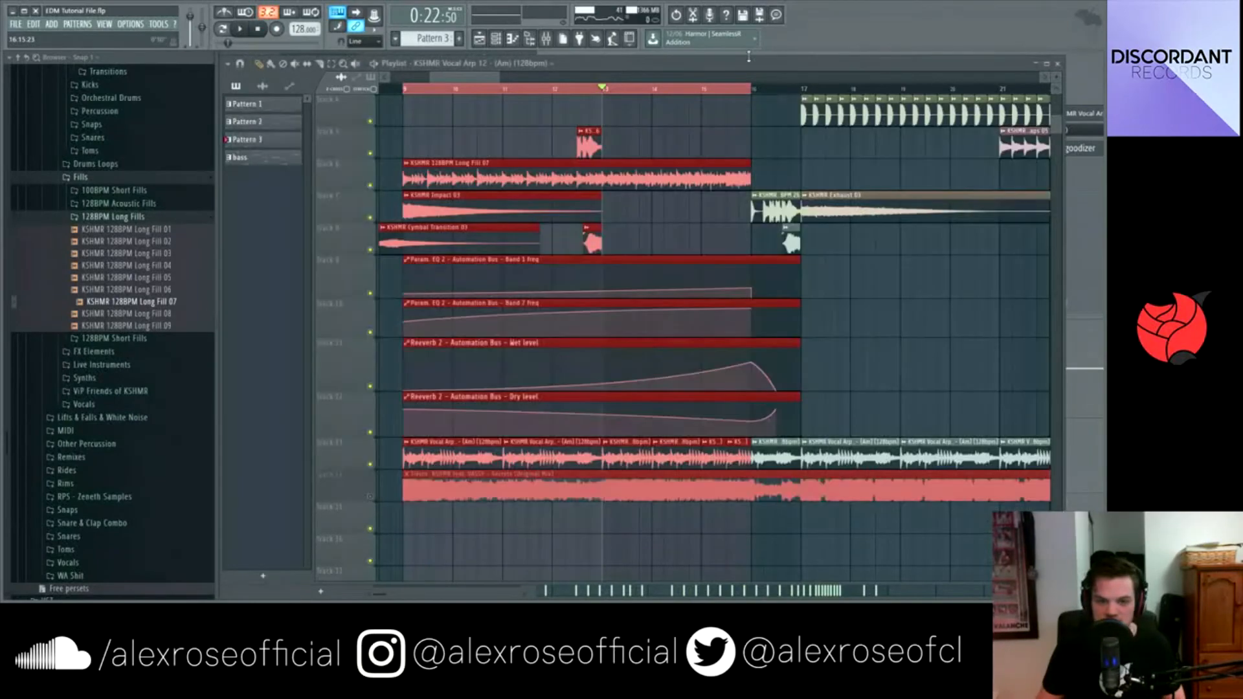
pyautogui.click(496, 39)
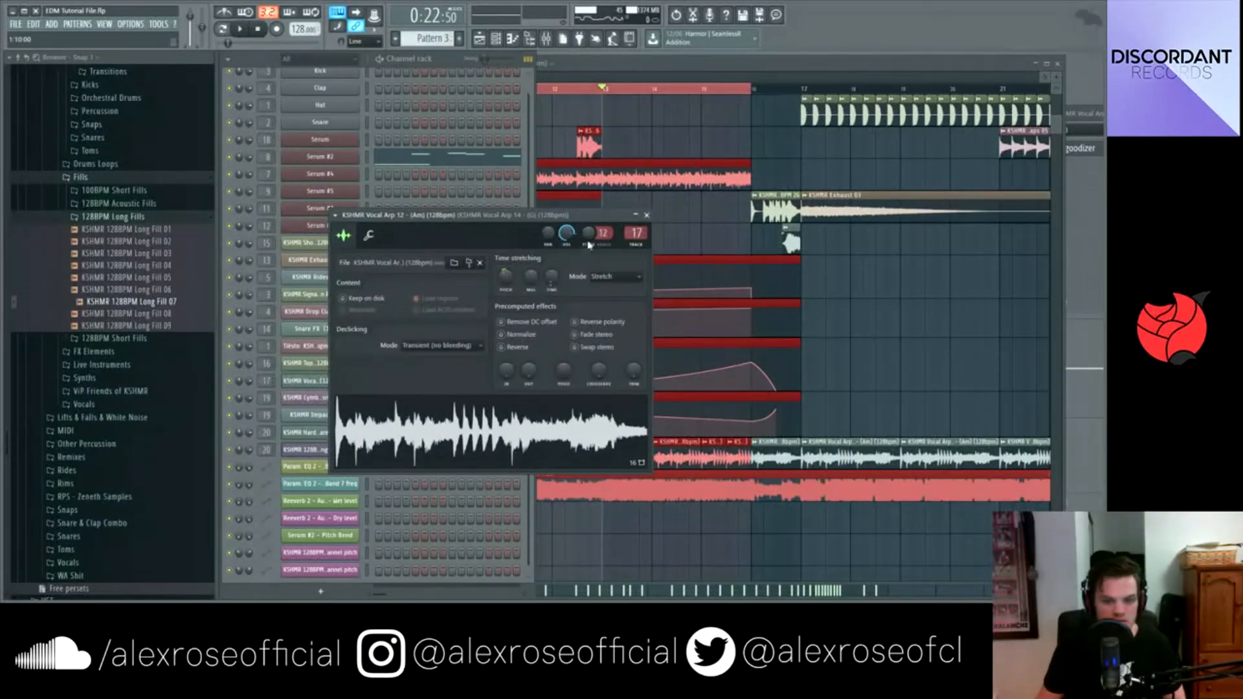
pyautogui.click(711, 68)
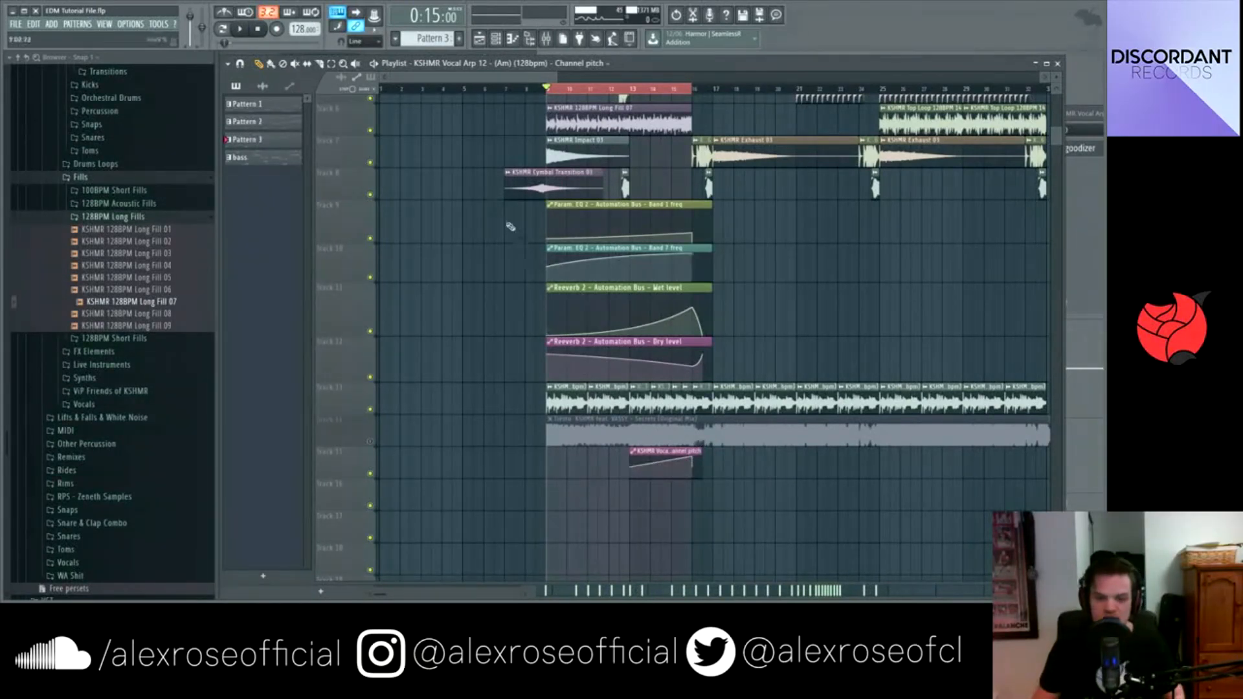
# Play the build-up from bar 9 and move the vocal arp pitch automation and the short clip before bar 13 to Track 4
pyautogui.press('space')
pyautogui.scroll(4, 458, 367)
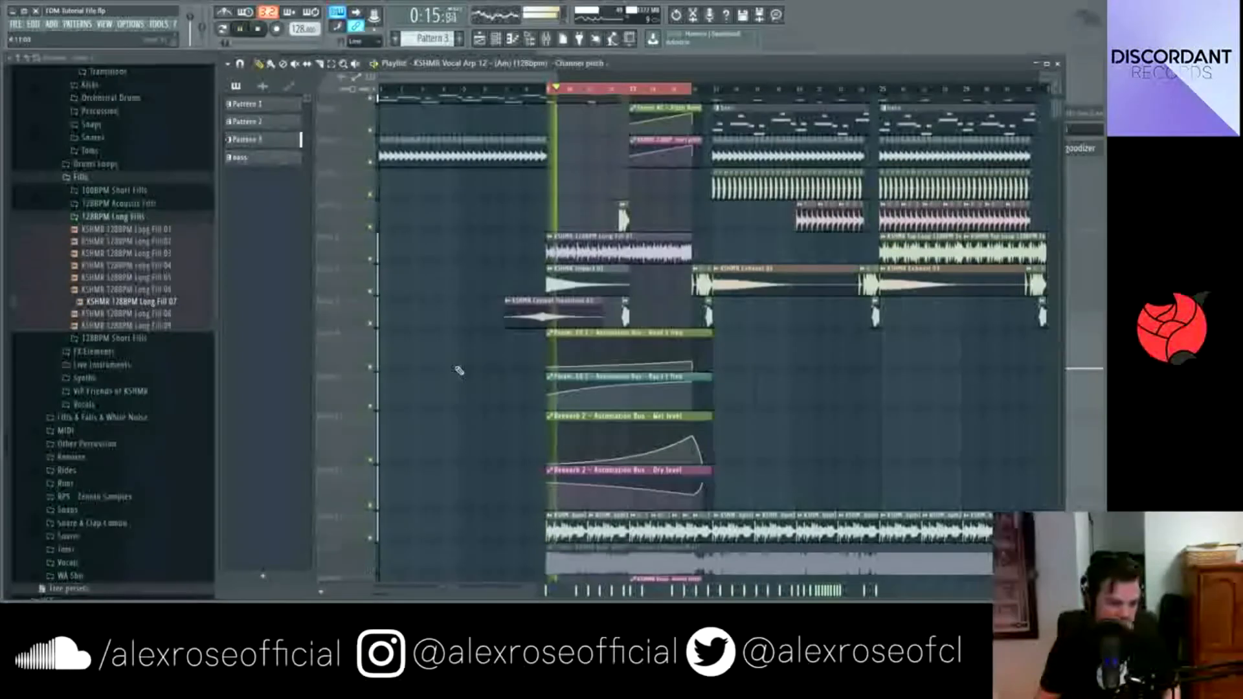
pyautogui.scroll(-4, 483, 398)
pyautogui.scroll(3, 358, 457)
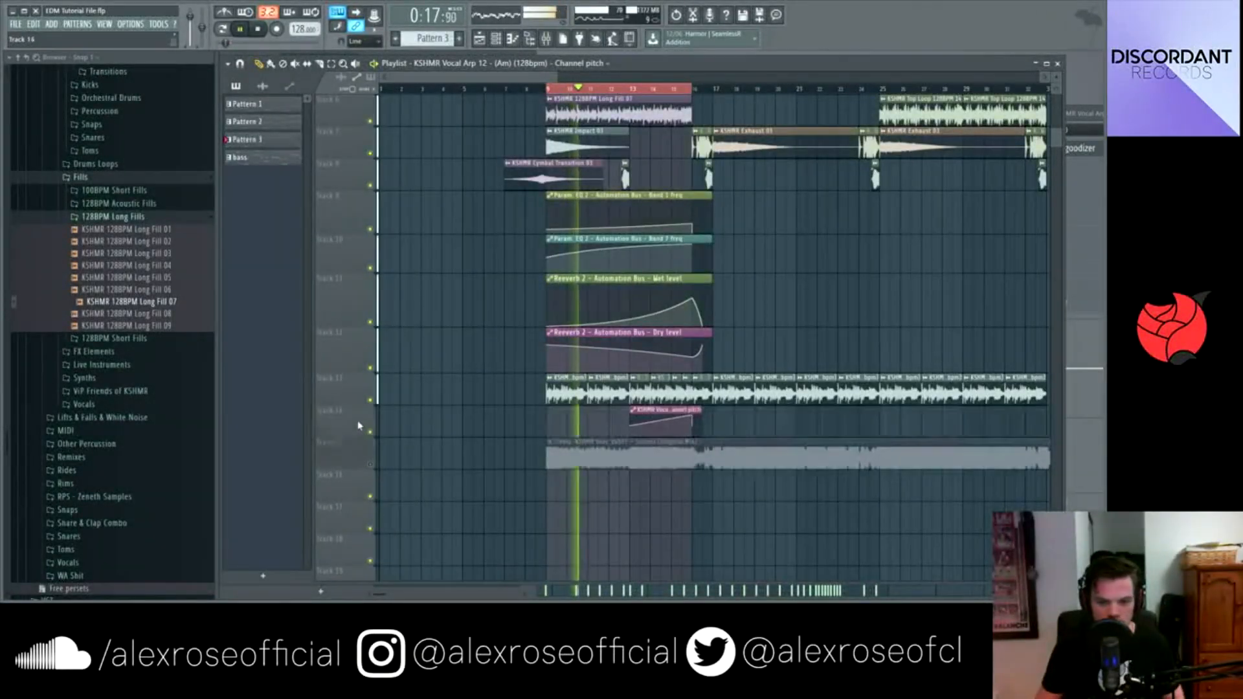
pyautogui.scroll(-1, 358, 347)
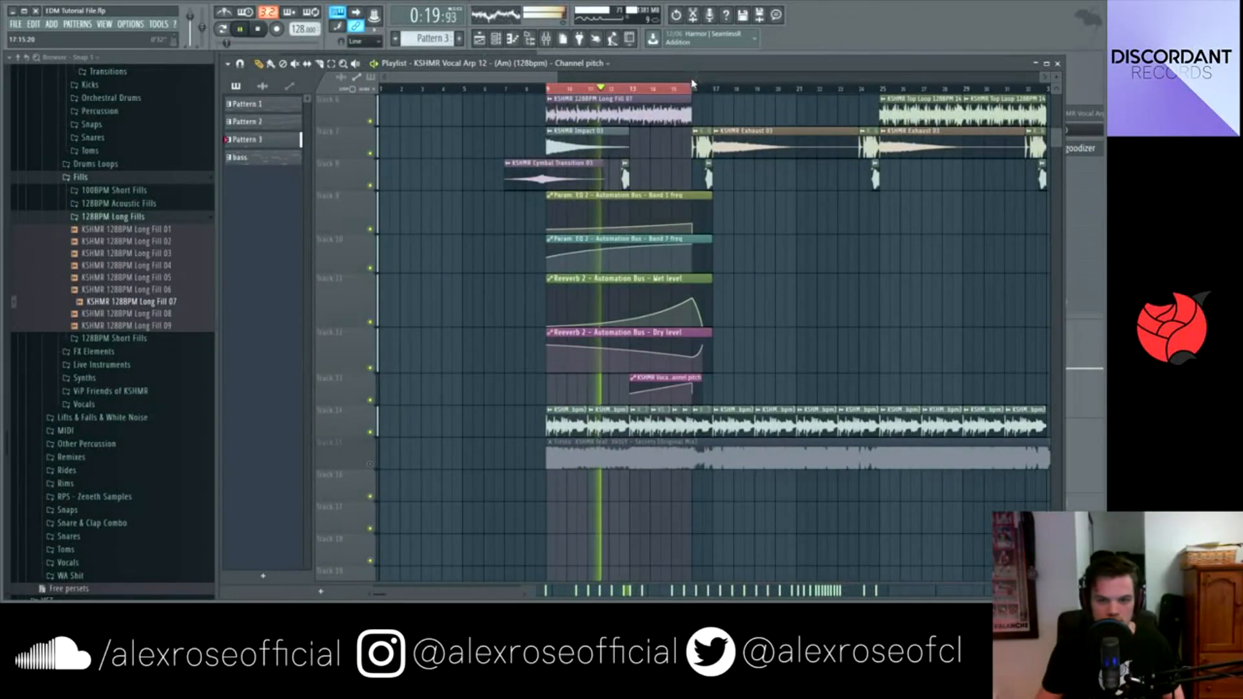
pyautogui.scroll(4, 391, 325)
pyautogui.scroll(1, 390, 324)
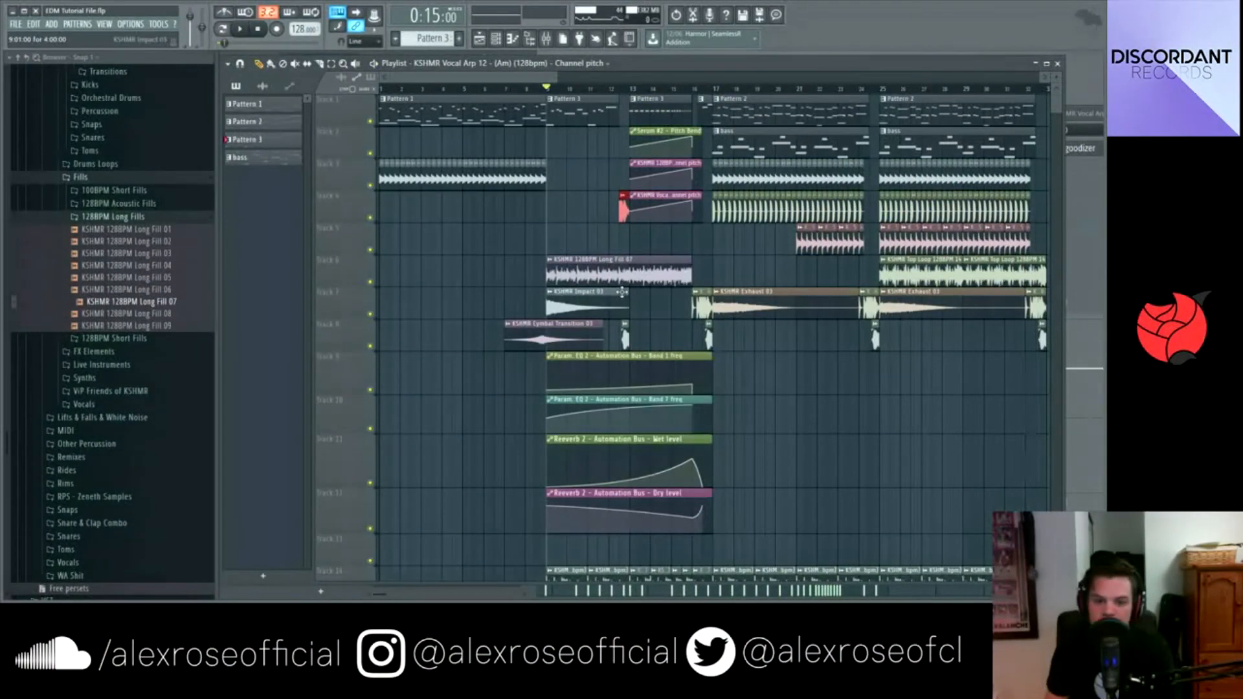
# Place the KSHMR Long Sweep 05 sample on Track 5 from bar 9 to bar 16 and play the arrangement from the start
pyautogui.click(108, 178)
pyautogui.scroll(4, 139, 241)
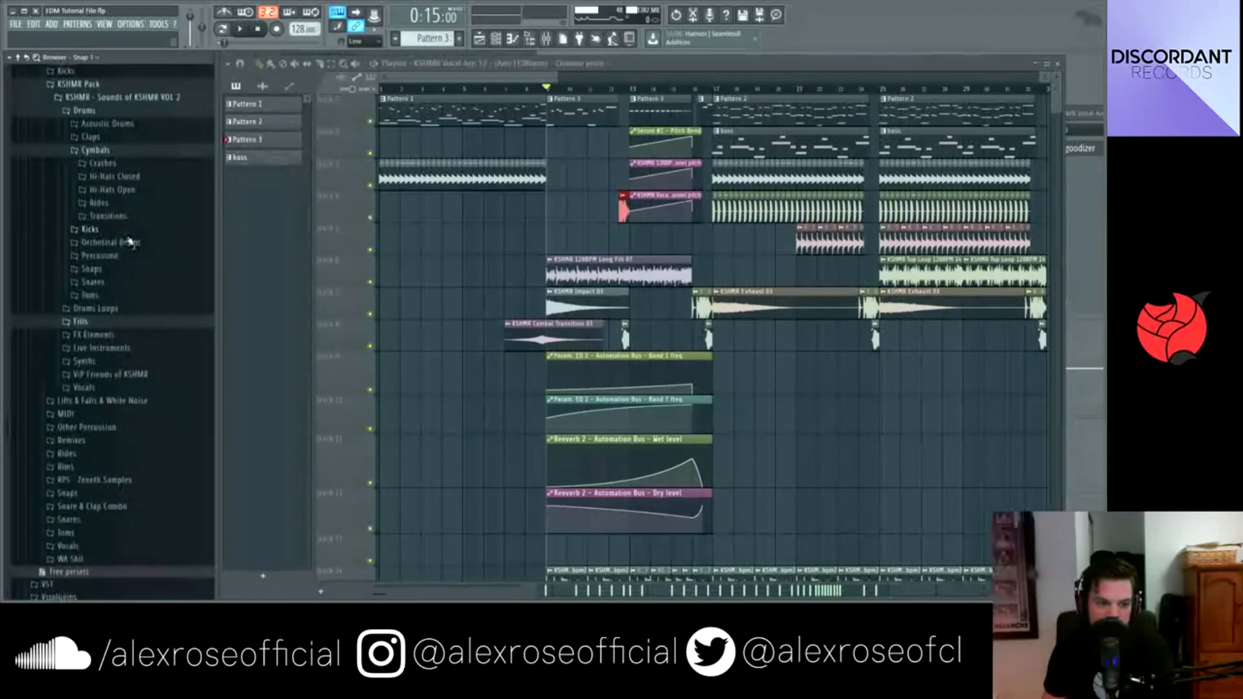
pyautogui.click(87, 334)
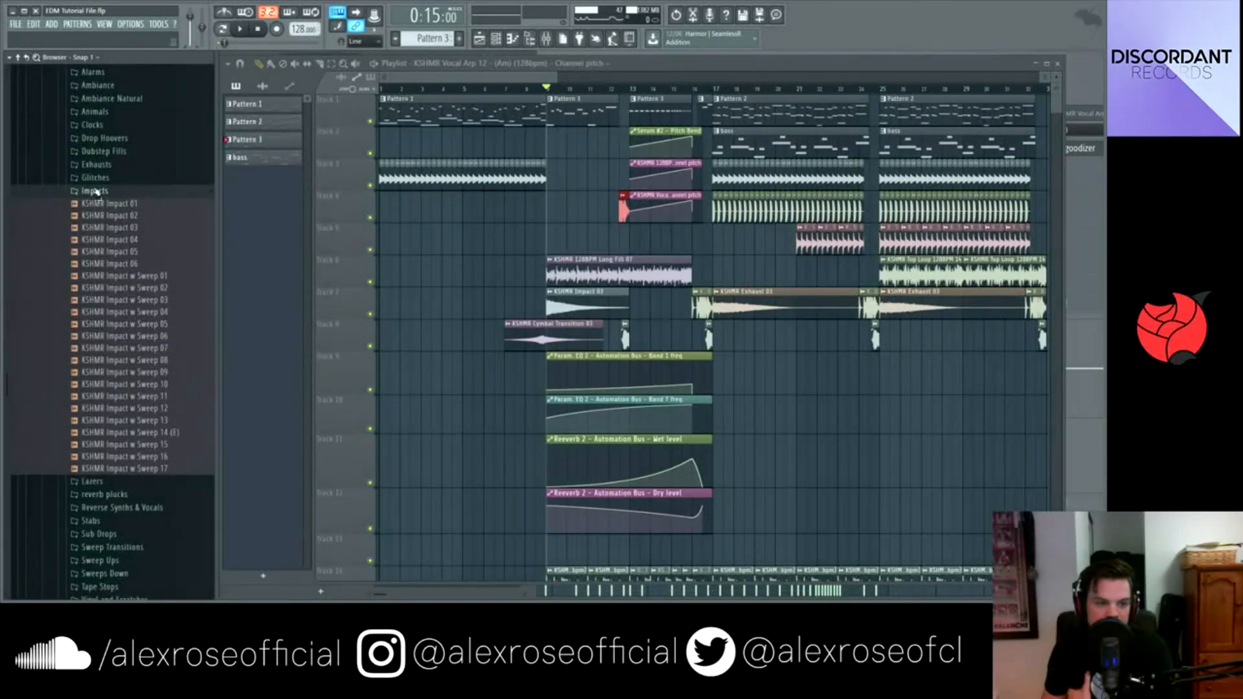
pyautogui.click(94, 191)
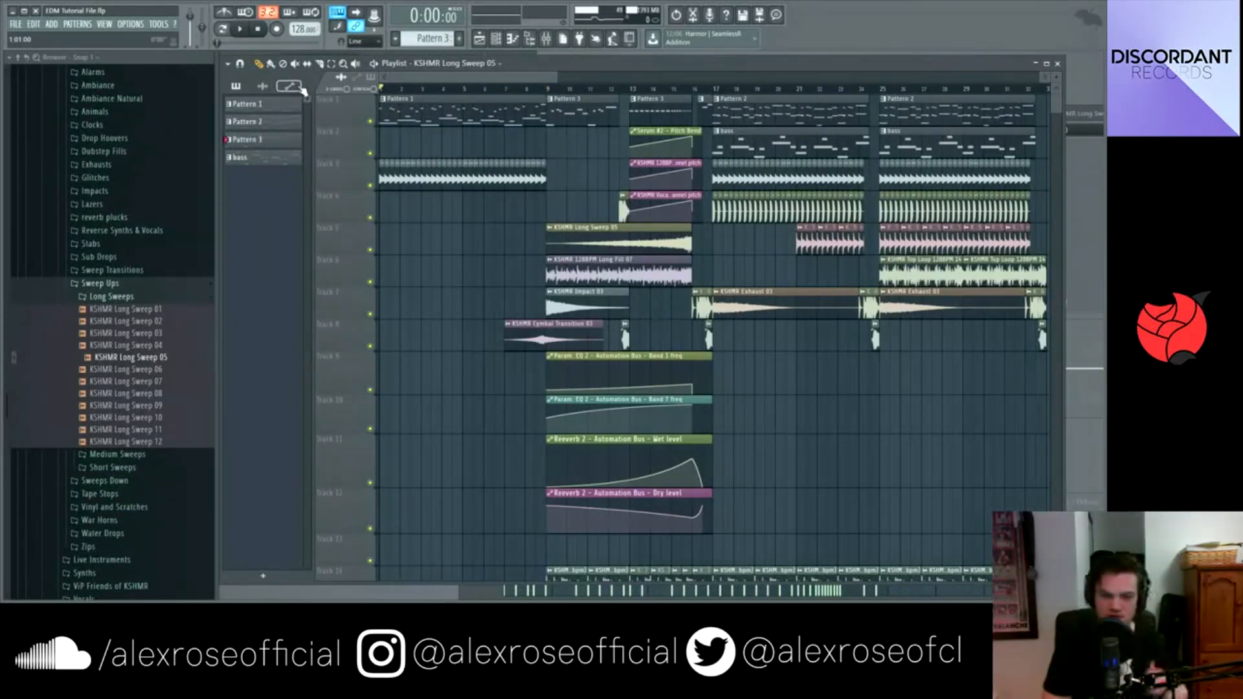
pyautogui.press('space')
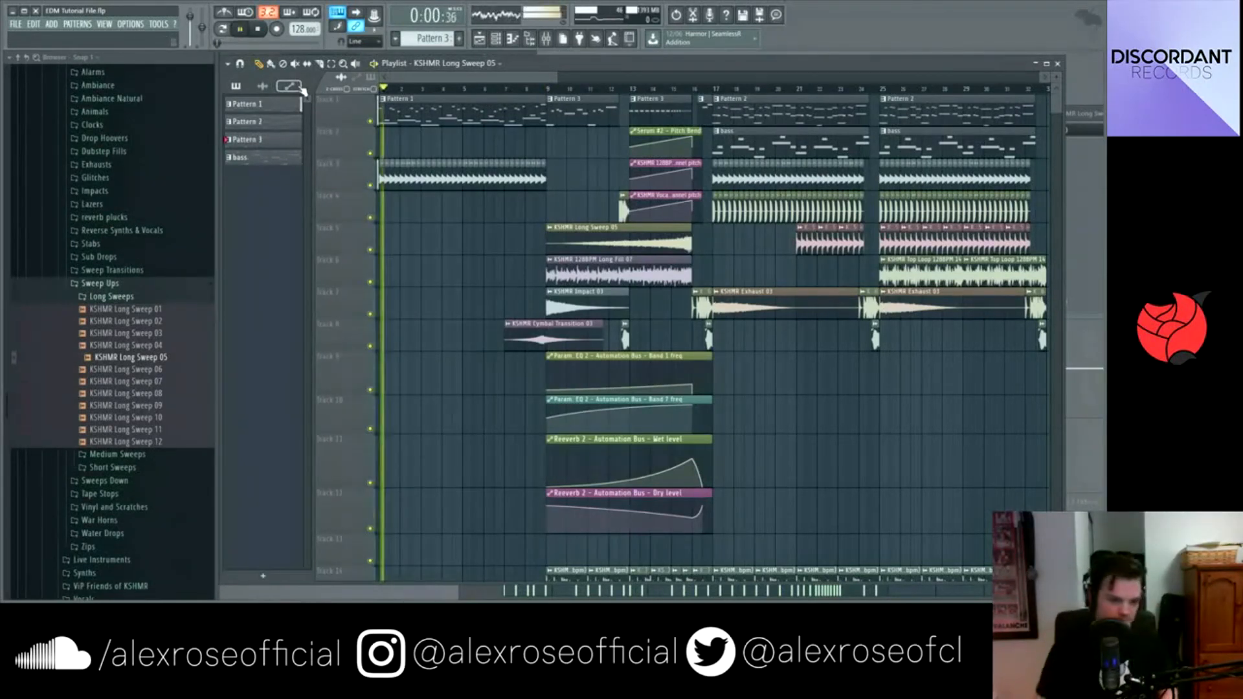